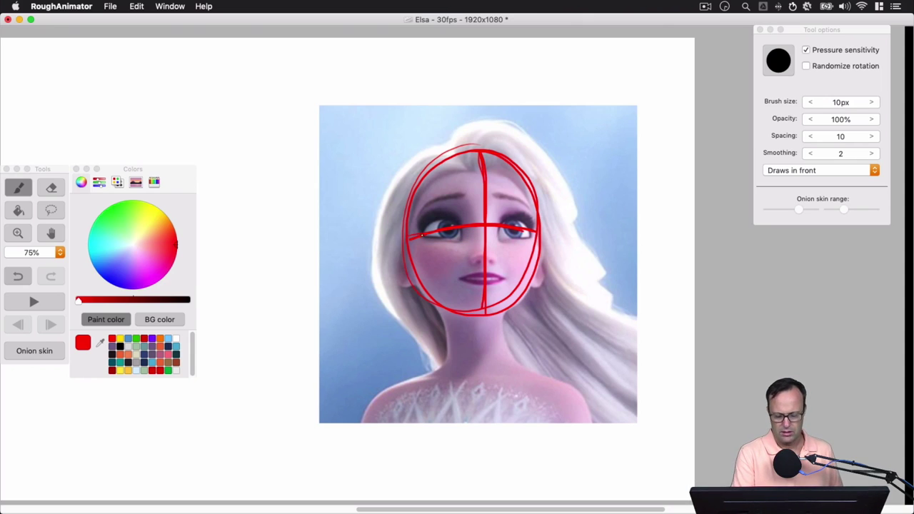
Outline both eyes in red along the horizontal face guideline of the Elsa reference, undoing stray strokes
mouse_move(423, 234)
left_mouse_down()
mouse_move(450, 224)
mouse_move(459, 240)
mouse_move(454, 219)
mouse_move(436, 215)
mouse_move(424, 234)
mouse_move(458, 241)
left_mouse_up()
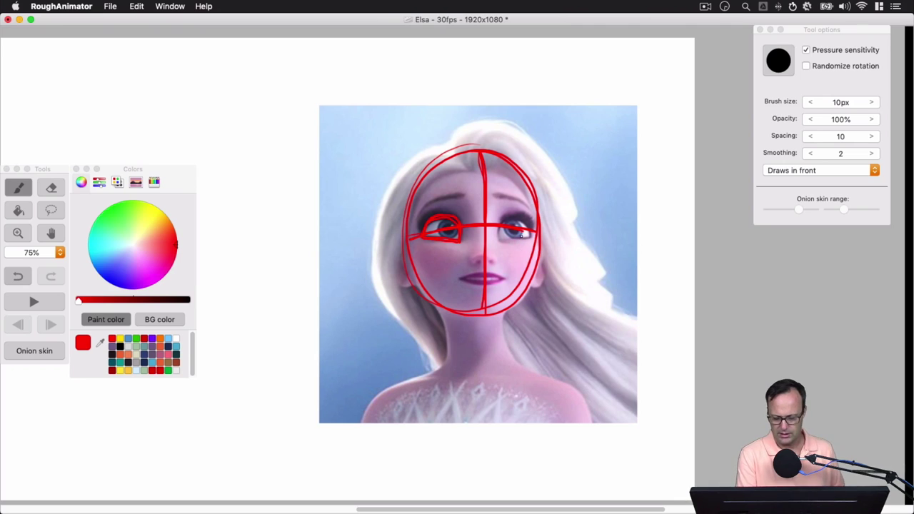
mouse_move(533, 237)
left_mouse_down()
mouse_move(494, 245)
mouse_move(530, 238)
mouse_move(527, 222)
mouse_move(499, 226)
left_mouse_up()
key("super+z")
key("super+z")
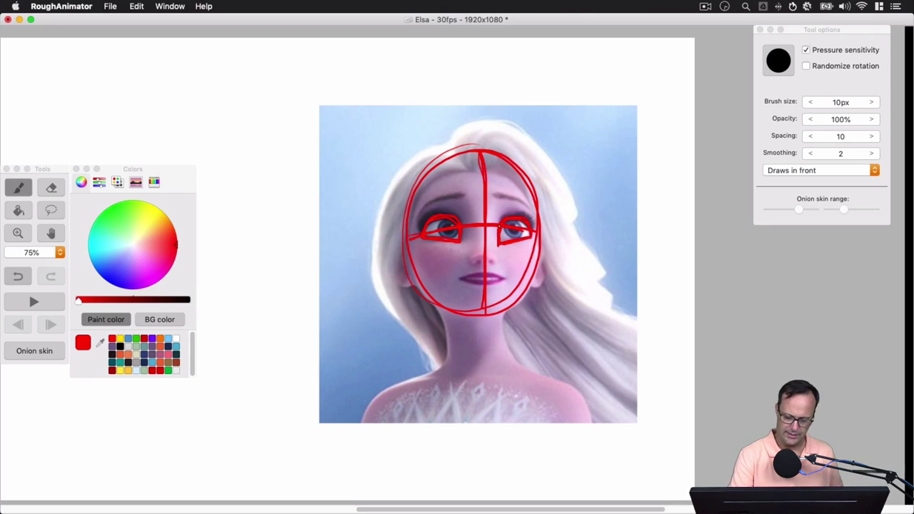
key("super+z")
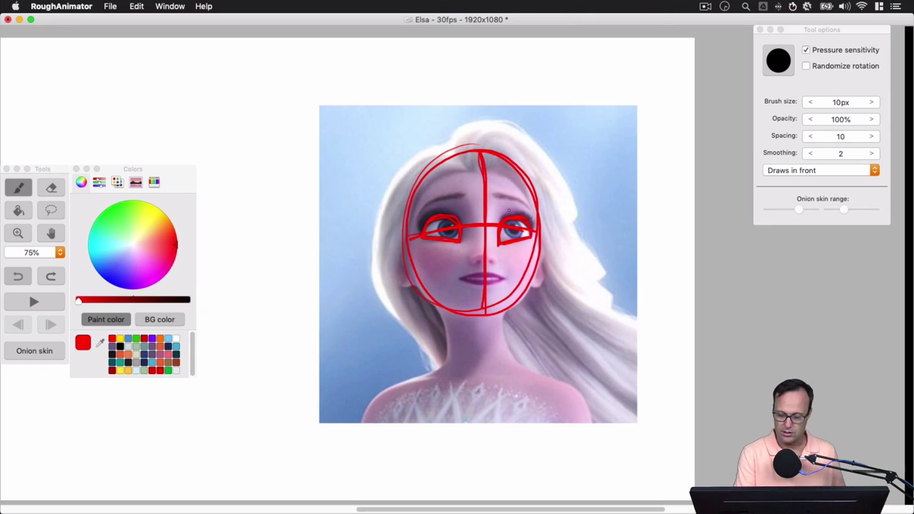
Sketch the nose and lips on the vertical face guideline, and add a tall oval for each ear
mouse_move(488, 252)
left_mouse_down()
mouse_move(486, 264)
mouse_move(498, 259)
left_mouse_up()
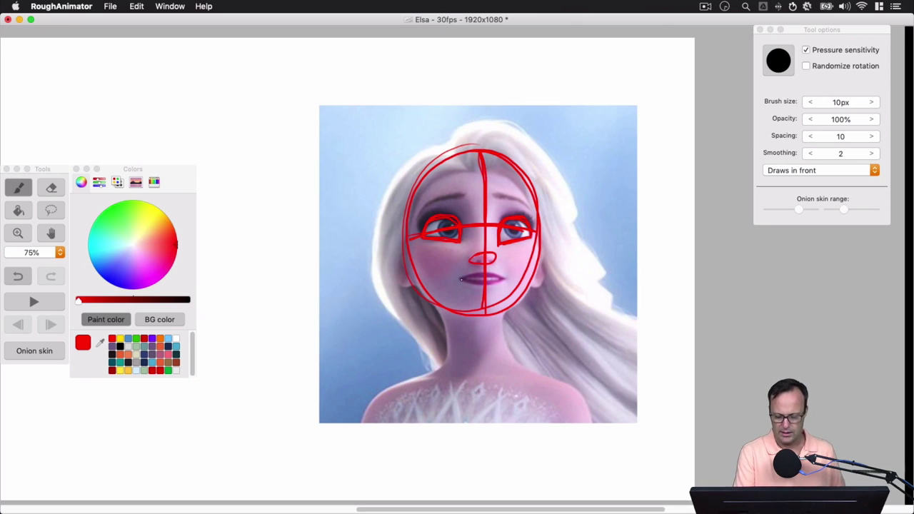
left_click_drag(461, 275, 504, 277)
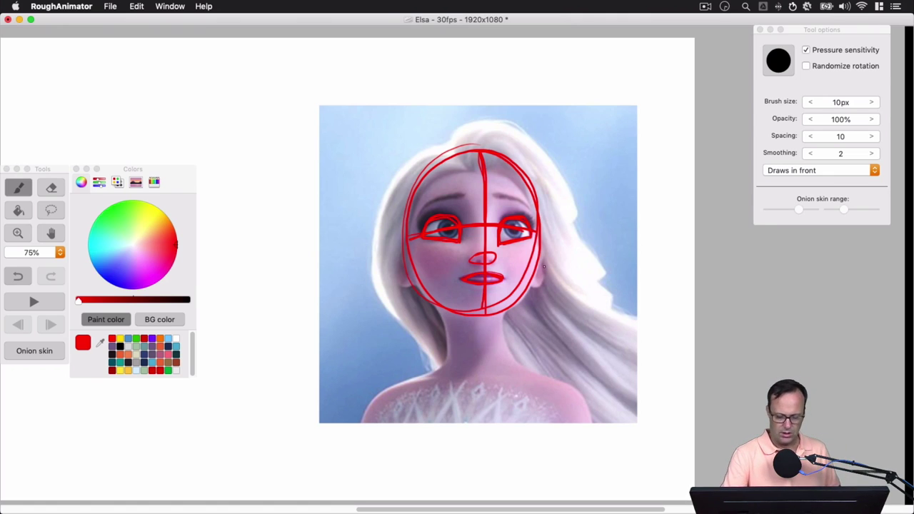
mouse_move(543, 244)
left_mouse_down()
mouse_move(534, 286)
mouse_move(547, 242)
left_mouse_up()
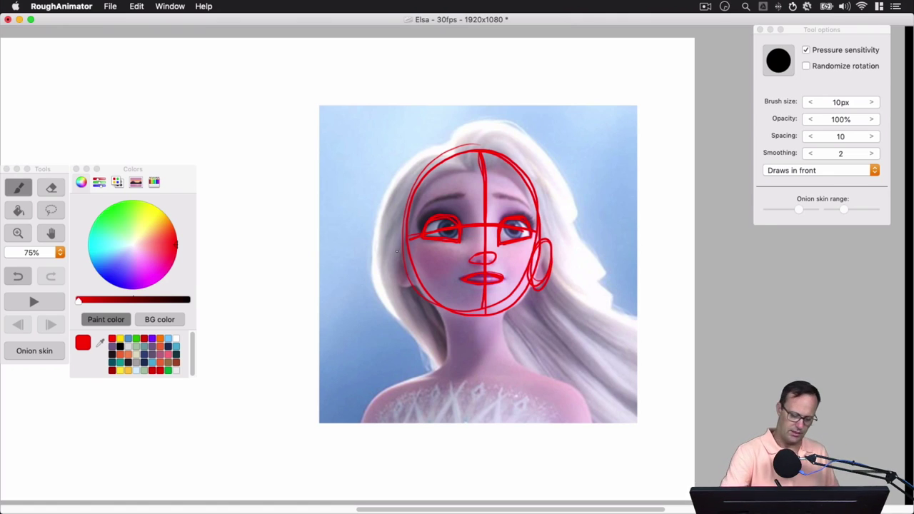
mouse_move(398, 236)
left_mouse_down()
mouse_move(409, 284)
mouse_move(389, 261)
left_mouse_up()
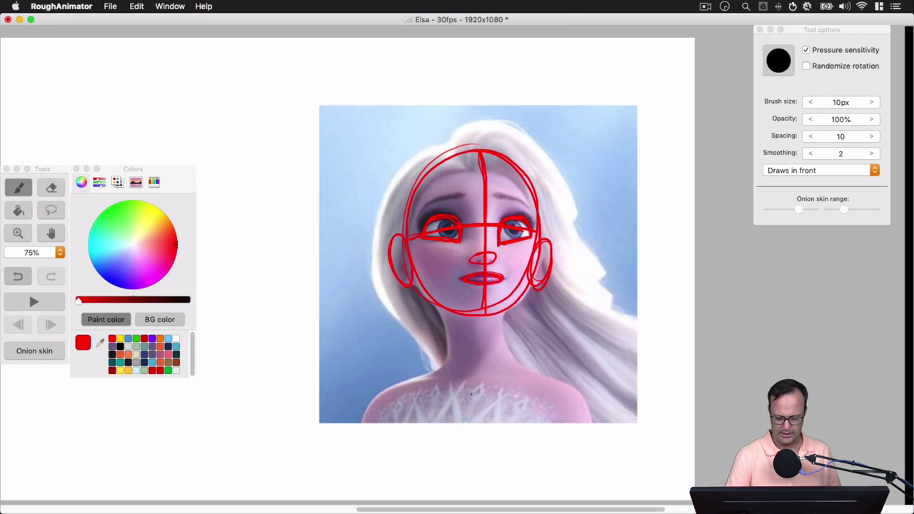
Draw a circle at each shoulder joint linked by a straight line, and a centre line from the chin down through the chest
mouse_move(570, 400)
left_mouse_down()
mouse_move(549, 408)
mouse_move(566, 398)
left_mouse_up()
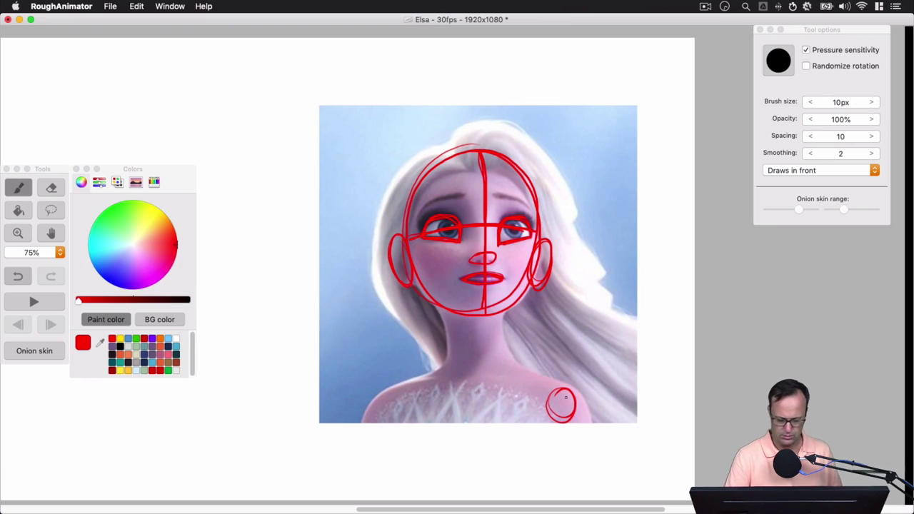
mouse_move(382, 395)
left_mouse_down()
mouse_move(397, 408)
mouse_move(389, 394)
mouse_move(575, 402)
left_mouse_up()
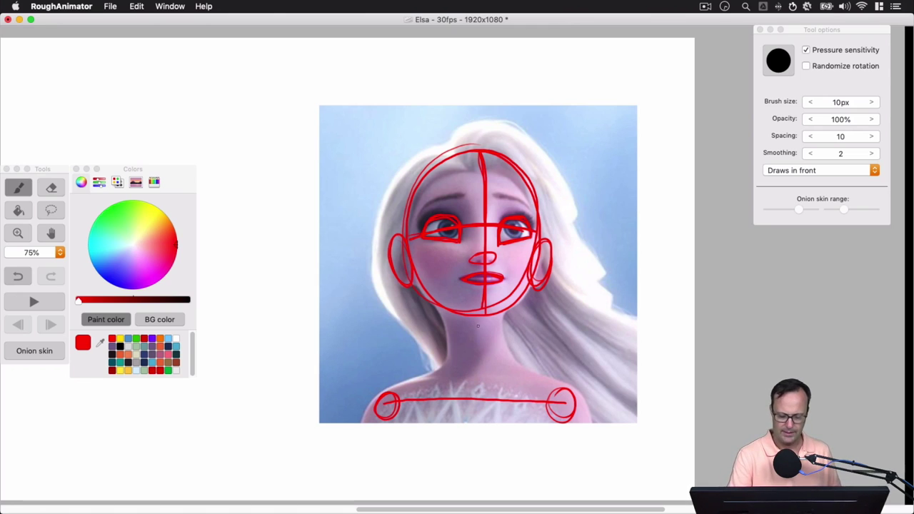
left_click_drag(474, 314, 480, 428)
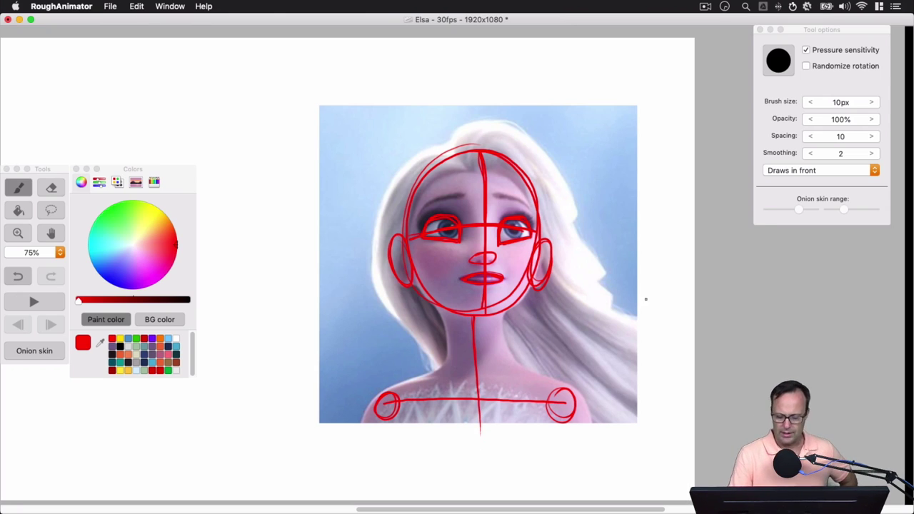
Block in the neck as a box below the chin and add the sloping shoulder and upper arm contours
mouse_move(446, 314)
left_mouse_down()
mouse_move(453, 368)
mouse_move(506, 366)
mouse_move(499, 318)
mouse_move(450, 315)
mouse_move(455, 363)
mouse_move(506, 363)
mouse_move(499, 309)
left_mouse_up()
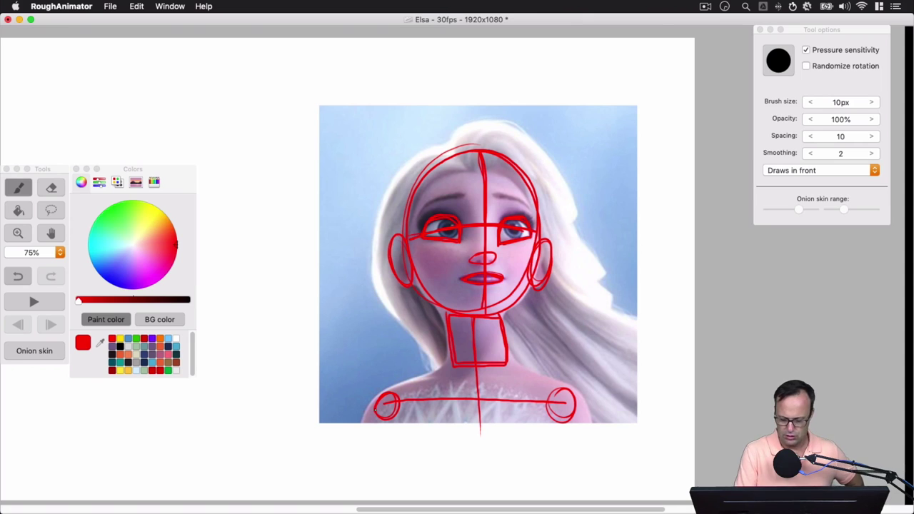
left_click_drag(379, 397, 450, 363)
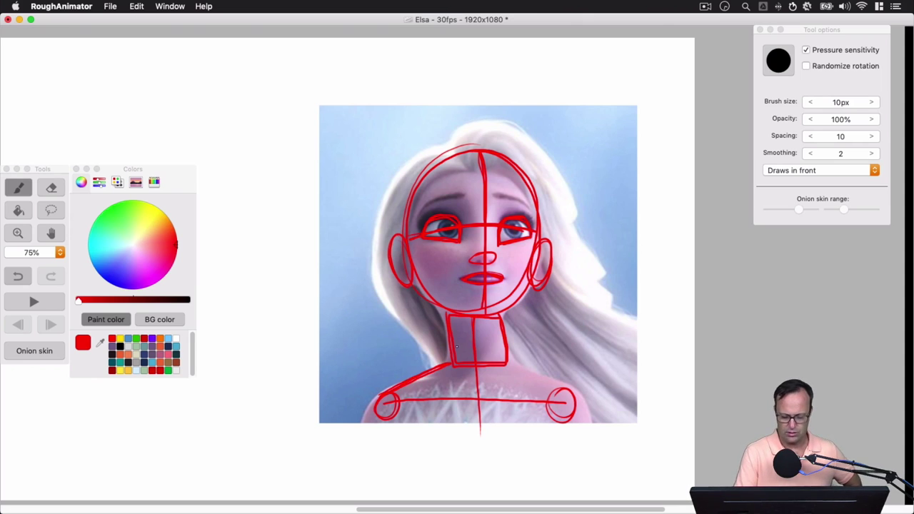
left_click_drag(508, 363, 585, 390)
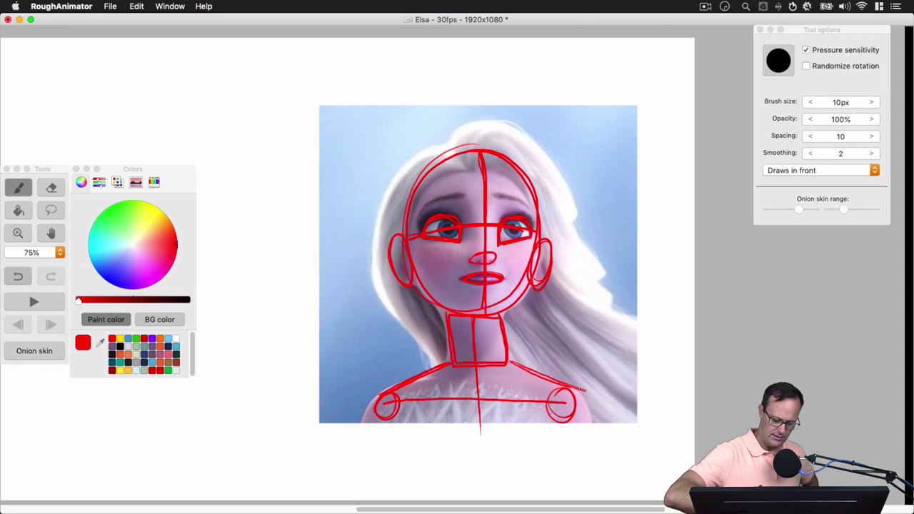
left_click_drag(375, 408, 366, 423)
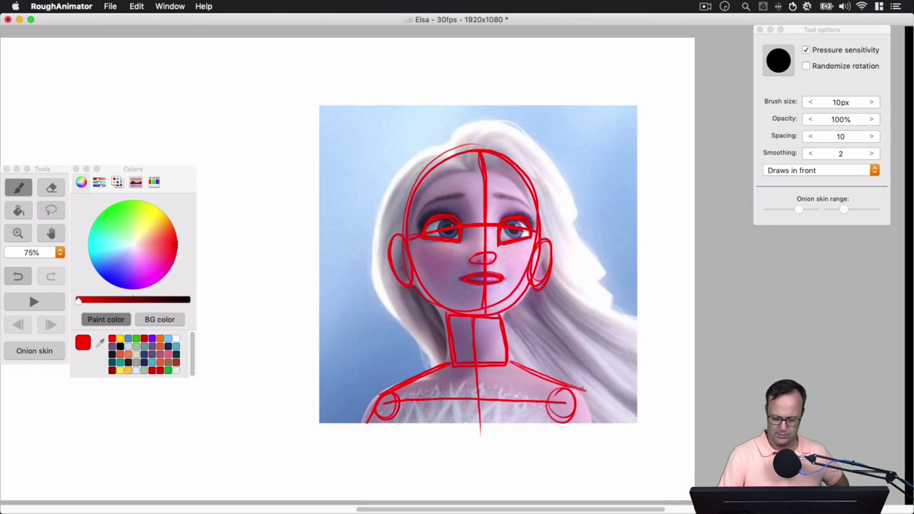
left_click_drag(581, 390, 591, 432)
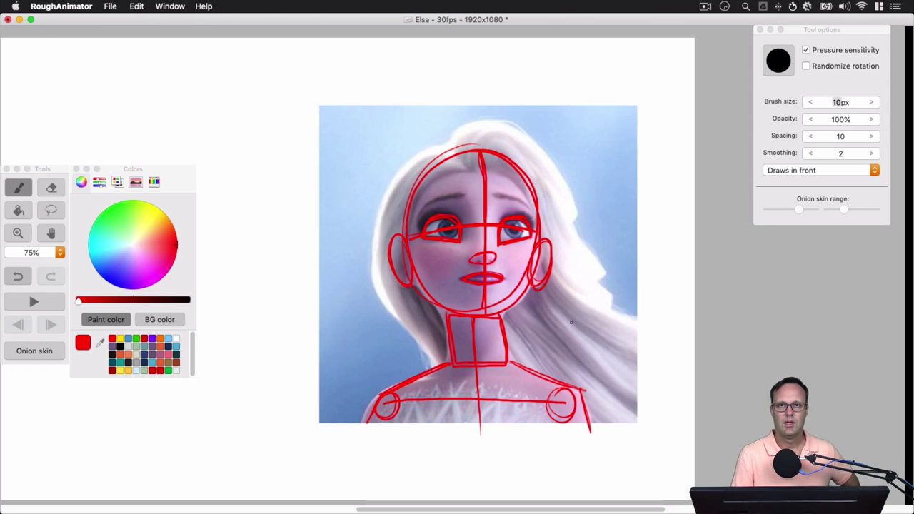
Hide the reference picture by lowering the Original layer's opacity to zero in the timeline, then close the timeline
left_click(171, 6)
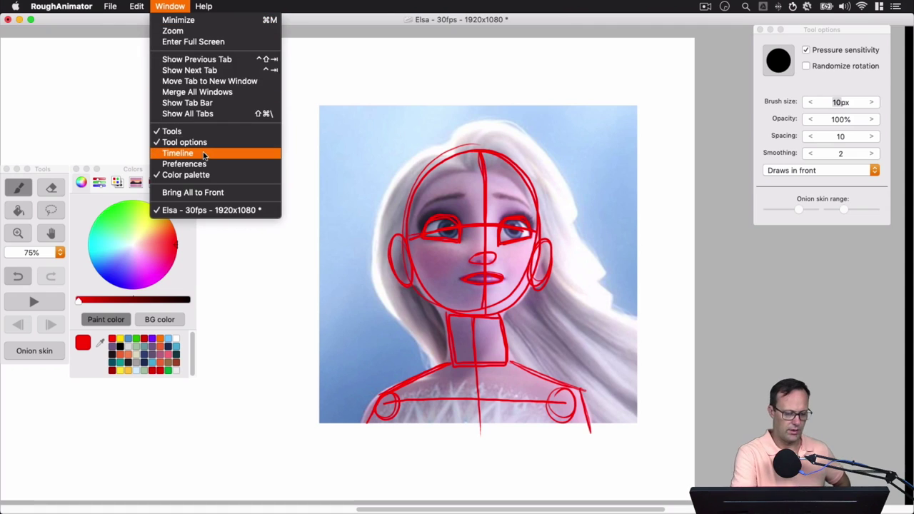
left_click(202, 145)
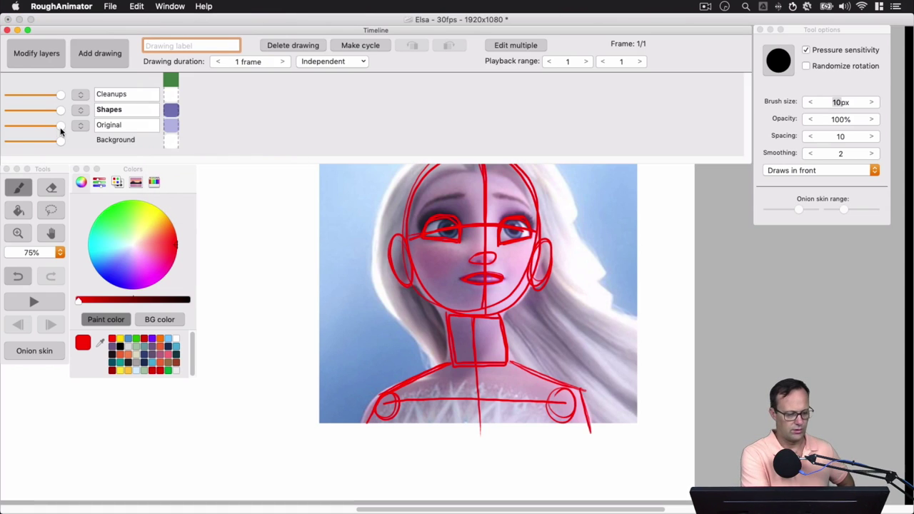
left_click_drag(60, 125, 6, 128)
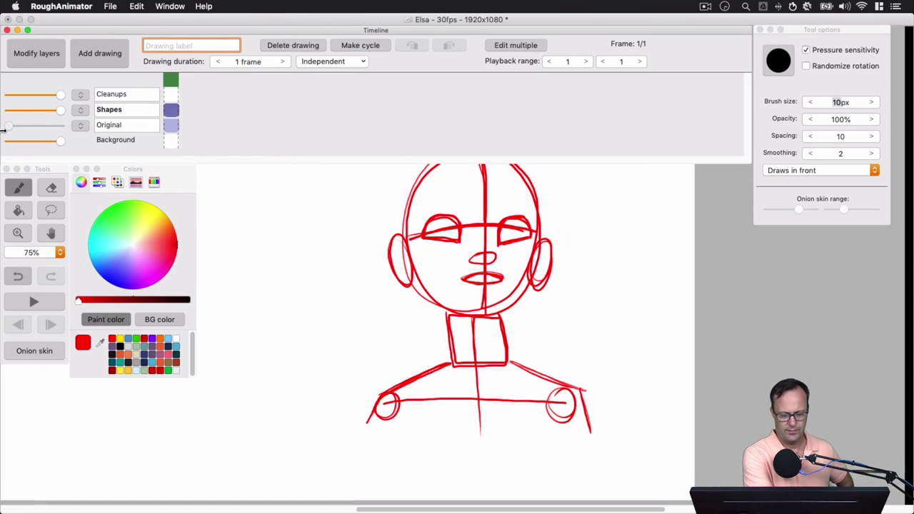
left_click(7, 29)
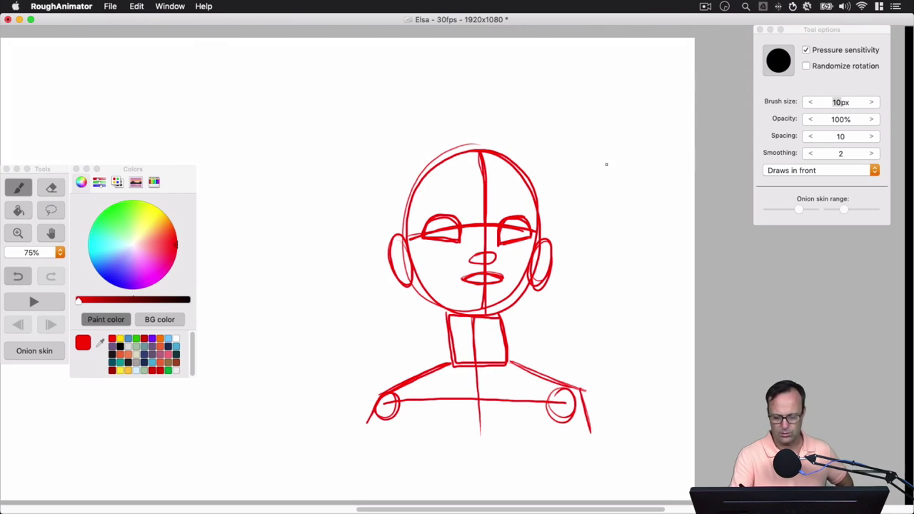
Restore the Original layer to full opacity in the timeline and close the timeline again
left_click(177, 7)
left_click(183, 157)
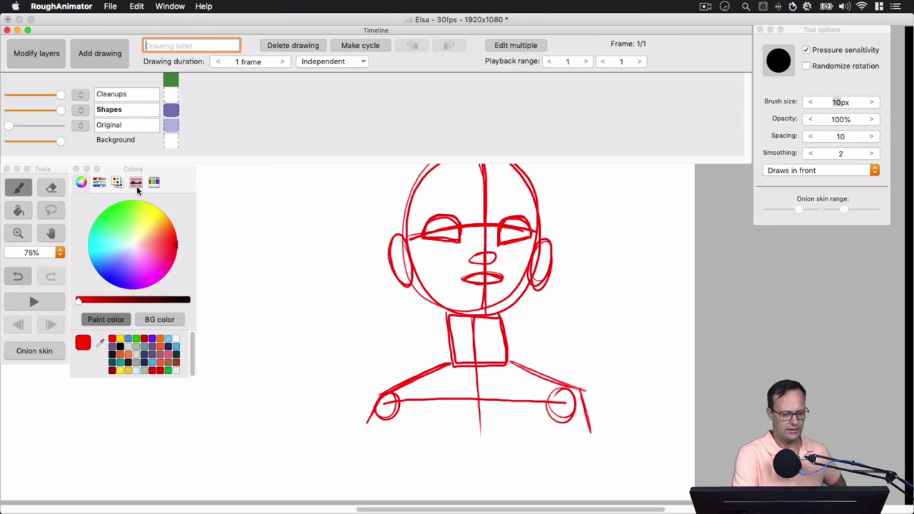
left_click_drag(7, 130, 80, 125)
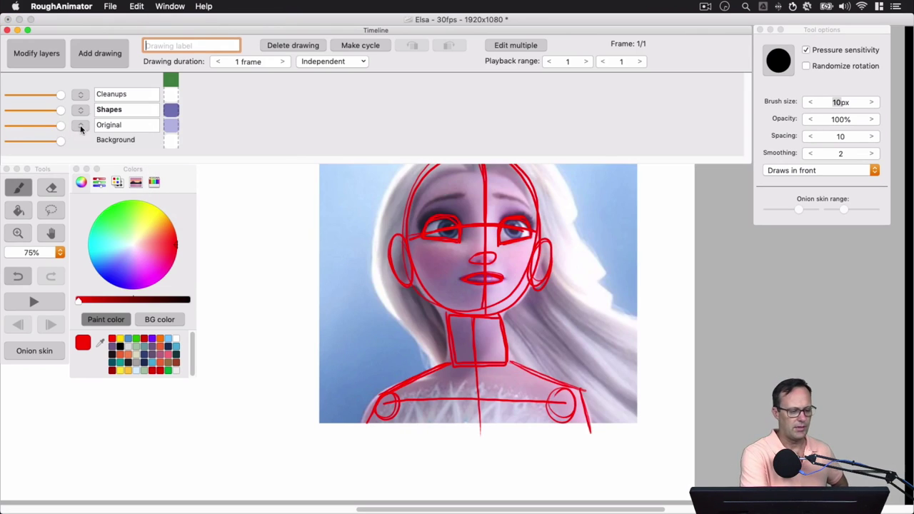
left_click(8, 29)
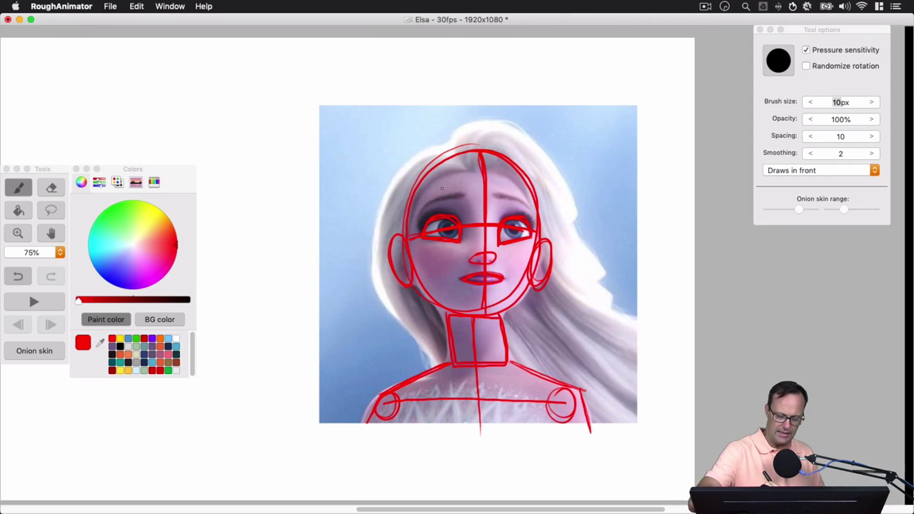
mouse_move(422, 159)
left_mouse_down()
mouse_move(581, 377)
mouse_move(616, 383)
mouse_move(594, 357)
left_mouse_up()
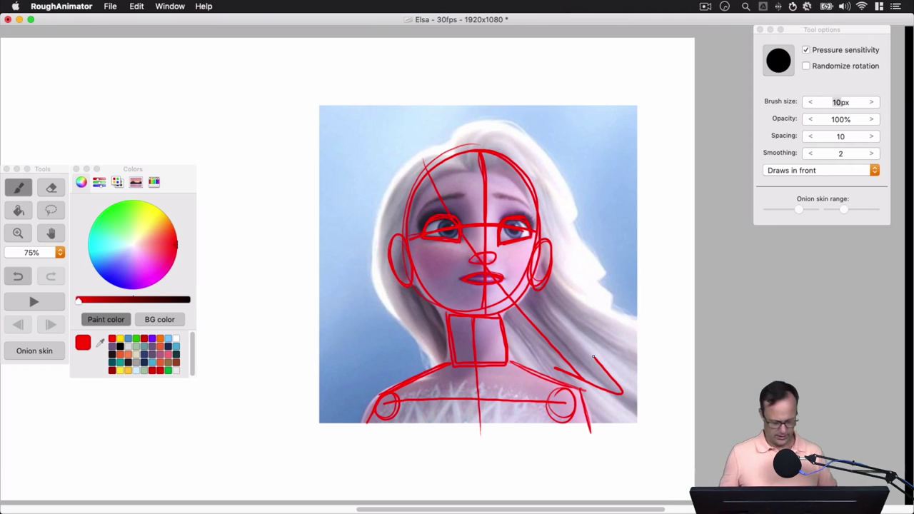
key("super+z")
key("super+z")
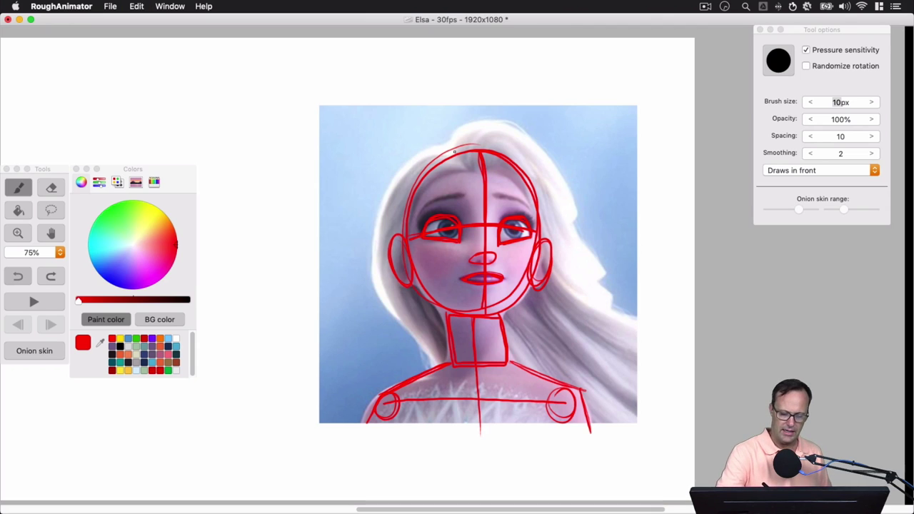
mouse_move(430, 147)
left_mouse_down()
mouse_move(456, 140)
mouse_move(460, 155)
mouse_move(379, 199)
mouse_move(404, 318)
mouse_move(551, 452)
mouse_move(529, 134)
mouse_move(644, 332)
mouse_move(685, 369)
left_mouse_up()
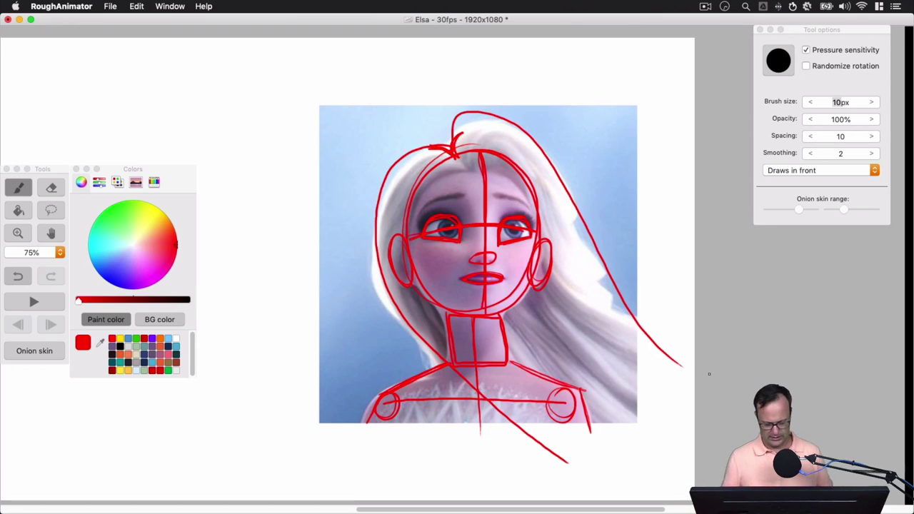
key("super+z")
key("super+z")
key("super+z")
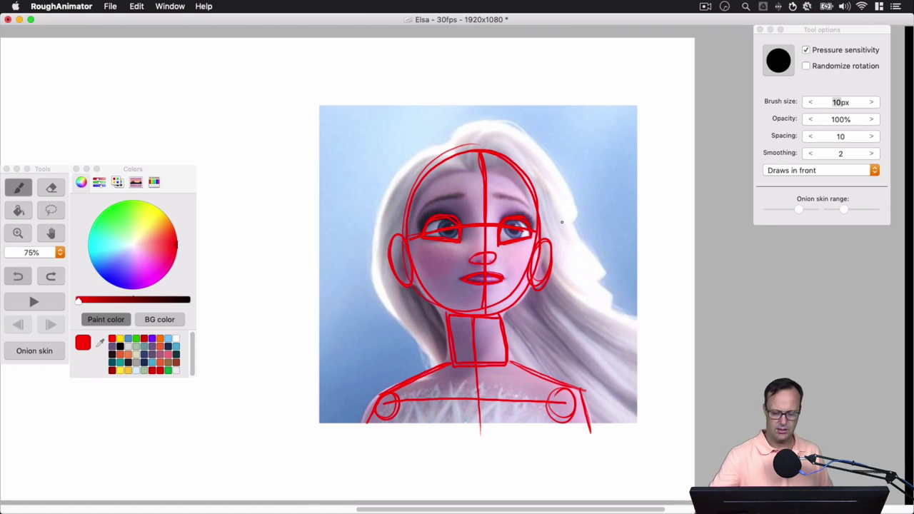
Draw a large circle around the head for the hair mass, and block in the long strands flowing behind the shoulder on the picture's right
mouse_move(569, 183)
left_mouse_down()
mouse_move(491, 133)
mouse_move(371, 228)
mouse_move(433, 339)
mouse_move(570, 278)
mouse_move(508, 137)
mouse_move(385, 205)
mouse_move(411, 327)
mouse_move(567, 319)
mouse_move(545, 153)
mouse_move(415, 165)
left_mouse_up()
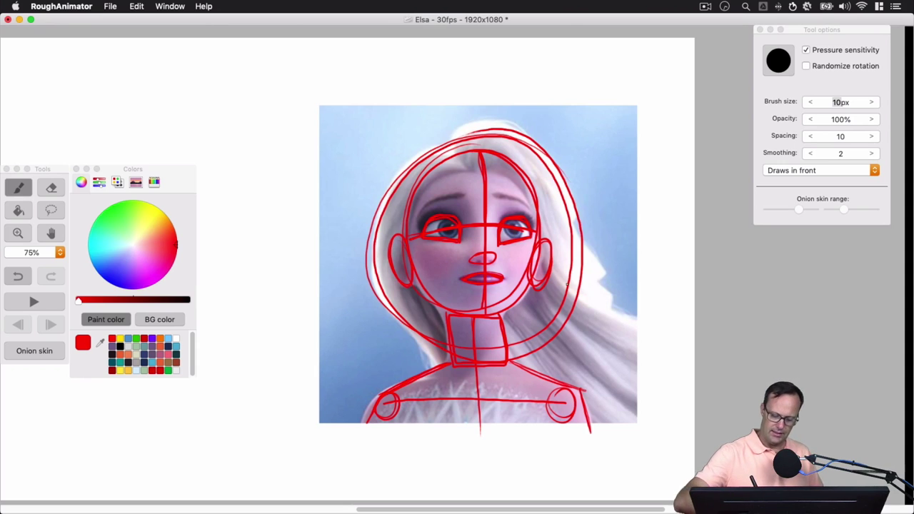
left_click_drag(550, 278, 661, 335)
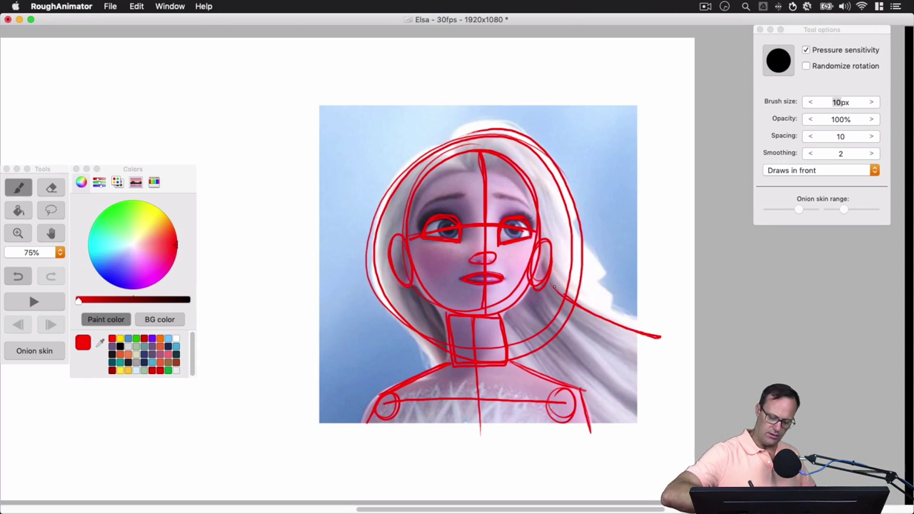
mouse_move(549, 299)
left_mouse_down()
mouse_move(646, 362)
mouse_move(653, 337)
left_mouse_up()
mouse_move(548, 281)
left_mouse_down()
mouse_move(637, 332)
mouse_move(647, 357)
left_mouse_up()
mouse_move(540, 307)
left_mouse_down()
mouse_move(620, 398)
mouse_move(644, 386)
mouse_move(542, 301)
mouse_move(623, 398)
left_mouse_up()
left_click_drag(521, 308, 635, 427)
left_click_drag(540, 320, 634, 414)
left_click_drag(518, 307, 616, 425)
mouse_move(504, 317)
left_mouse_down()
mouse_move(552, 376)
mouse_move(508, 320)
left_mouse_up()
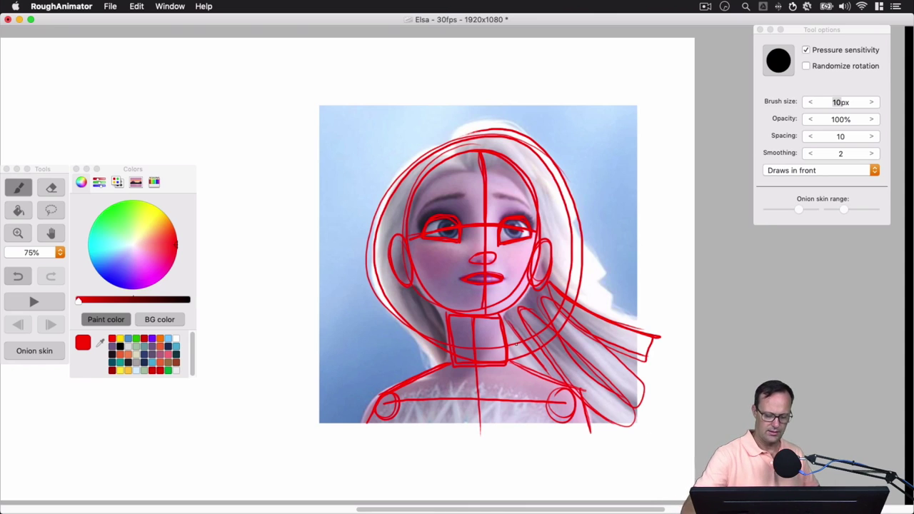
Sketch narrow hair strands beside the neck under the left ear, and angular hair chunks along the hair's outer right edge
mouse_move(406, 296)
left_mouse_down()
mouse_move(414, 330)
mouse_move(440, 362)
left_mouse_up()
mouse_move(404, 286)
left_mouse_down()
mouse_move(446, 362)
mouse_move(404, 307)
mouse_move(442, 365)
left_mouse_up()
mouse_move(424, 312)
left_mouse_down()
mouse_move(439, 329)
mouse_move(413, 283)
left_mouse_up()
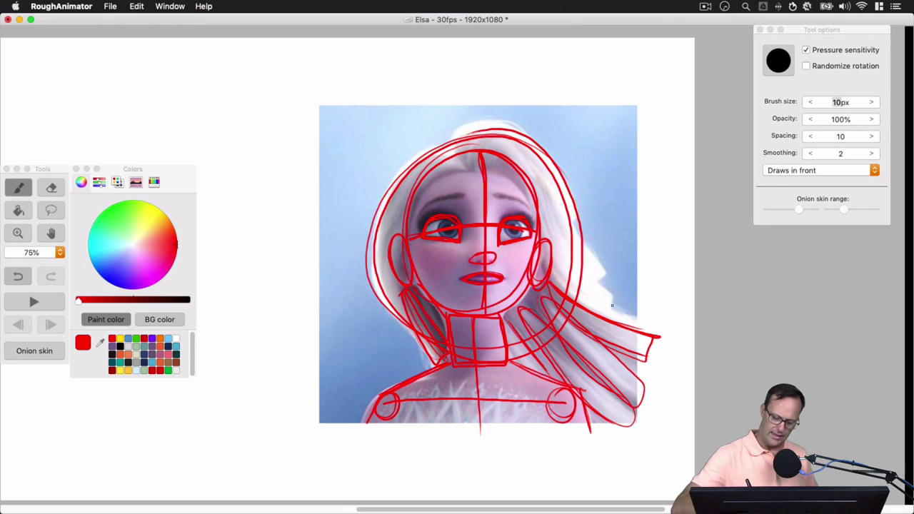
mouse_move(604, 316)
left_mouse_down()
mouse_move(615, 296)
mouse_move(550, 262)
mouse_move(589, 308)
mouse_move(579, 240)
mouse_move(546, 192)
mouse_move(597, 277)
mouse_move(539, 200)
mouse_move(605, 269)
mouse_move(548, 216)
mouse_move(570, 224)
mouse_move(582, 214)
mouse_move(550, 165)
mouse_move(540, 182)
mouse_move(550, 166)
left_mouse_up()
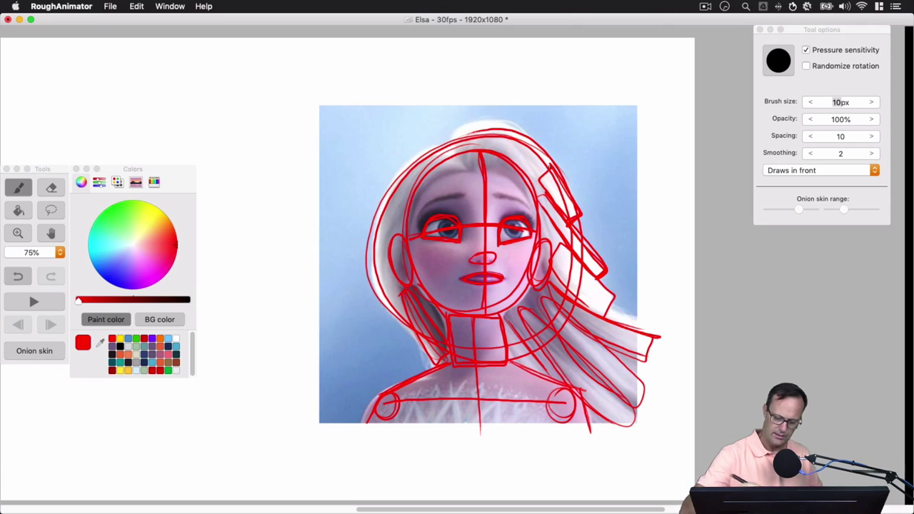
Draw the hair parting and raised crown contour above the head, and curve the hairline across the forehead
key("super+z")
mouse_move(428, 147)
left_mouse_down()
mouse_move(453, 142)
mouse_move(456, 129)
mouse_move(450, 142)
mouse_move(474, 173)
left_mouse_up()
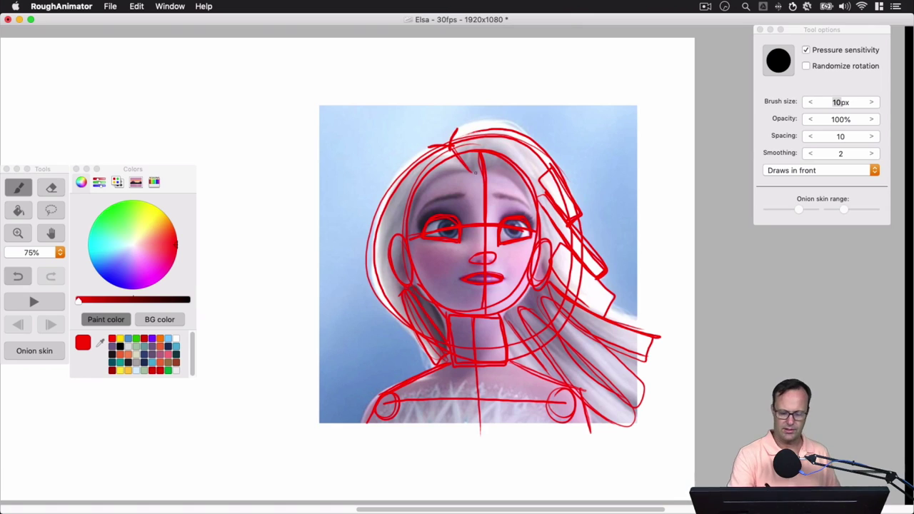
left_click_drag(454, 134, 522, 142)
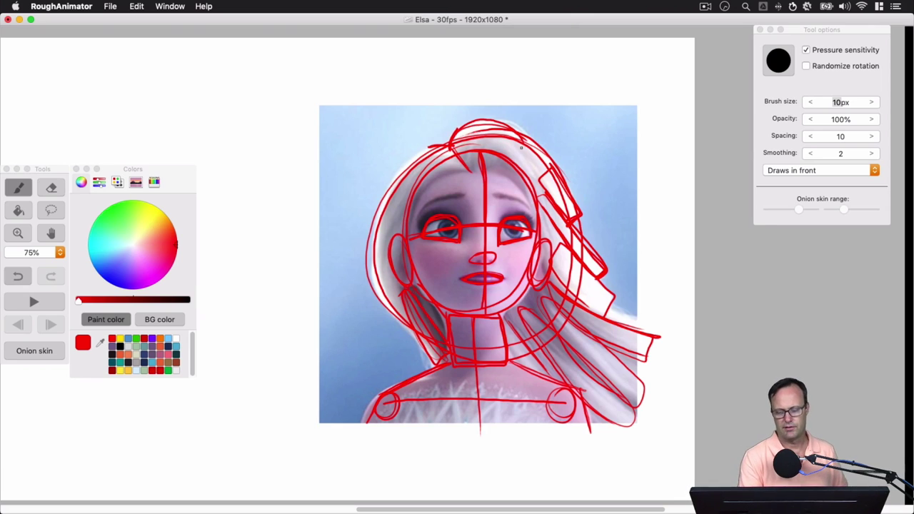
mouse_move(449, 138)
left_mouse_down()
mouse_move(392, 187)
mouse_move(384, 208)
left_mouse_up()
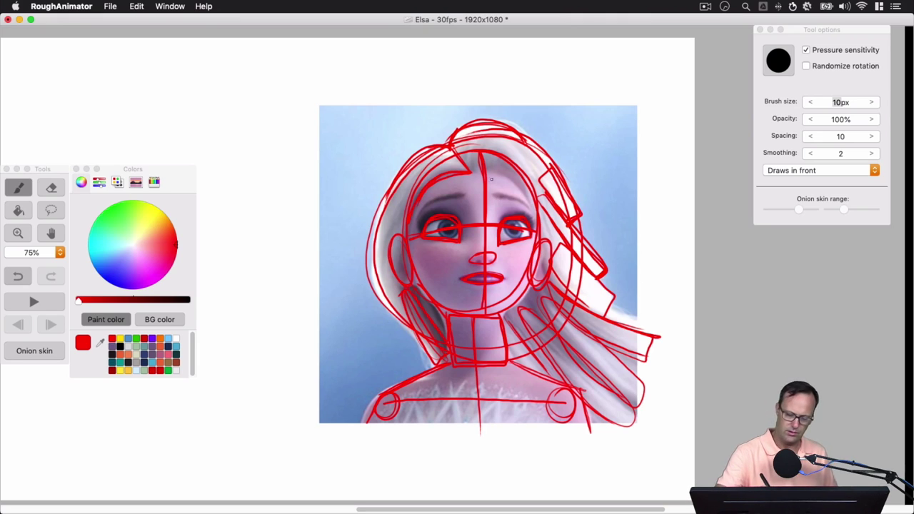
left_click_drag(476, 172, 535, 209)
mouse_move(475, 178)
left_mouse_down()
mouse_move(519, 192)
mouse_move(536, 217)
left_mouse_up()
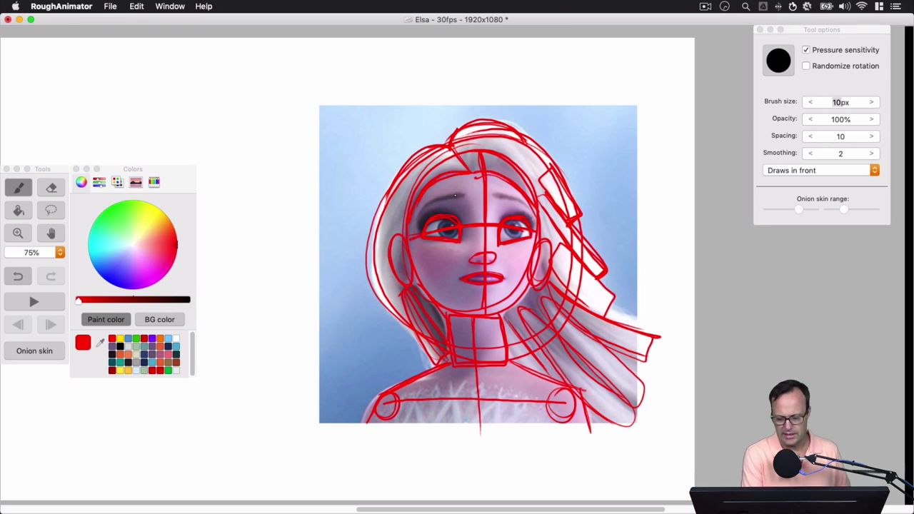
Draw both eyebrows over the reference face, and add round irises inside the two eye shapes
mouse_move(426, 202)
left_mouse_down()
mouse_move(459, 194)
mouse_move(428, 202)
mouse_move(510, 200)
mouse_move(492, 193)
mouse_move(514, 200)
left_mouse_up()
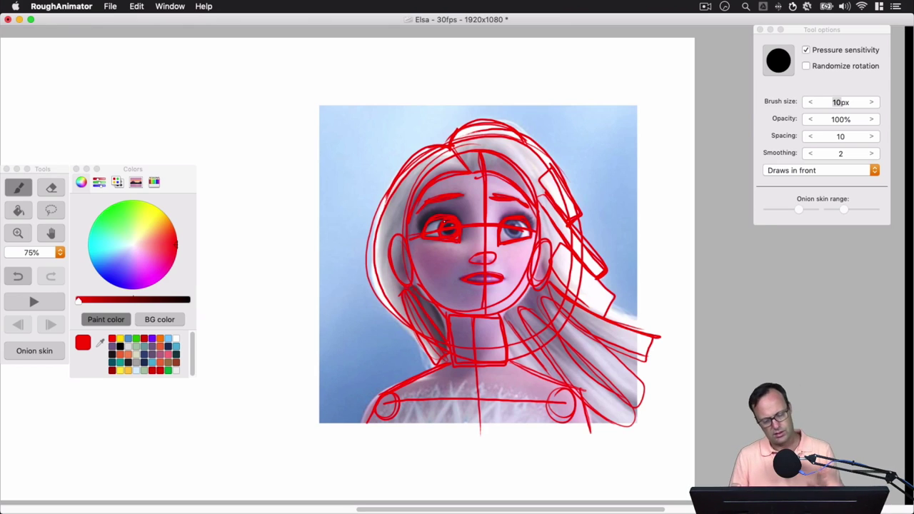
left_click_drag(445, 222, 443, 234)
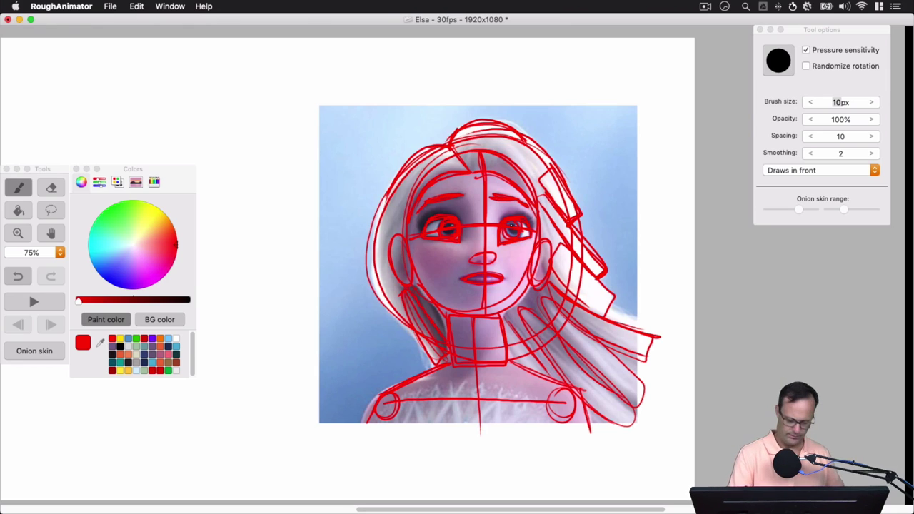
key("ctrl+z")
mouse_move(507, 227)
left_mouse_down()
mouse_move(514, 238)
mouse_move(523, 225)
left_mouse_up()
Fade out the Original layer to view the red shapes alone, and bring it back to full opacity
left_click(163, 10)
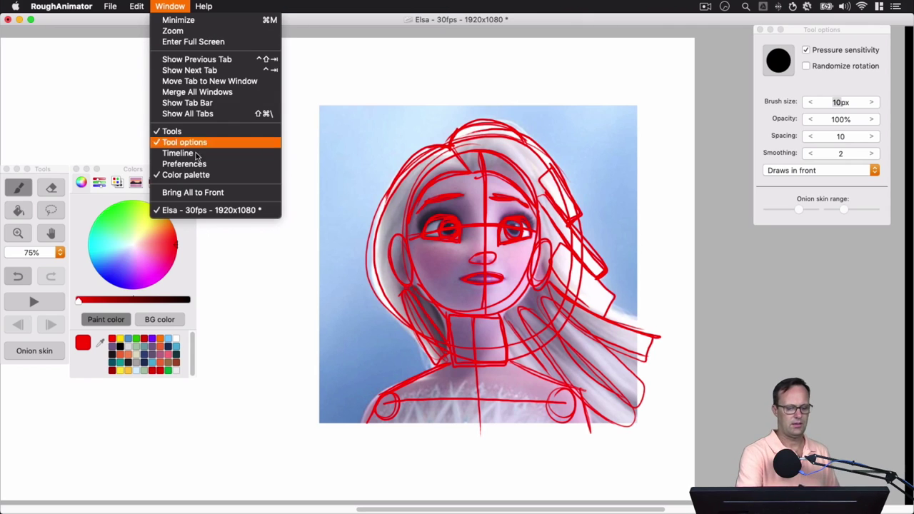
left_click(195, 153)
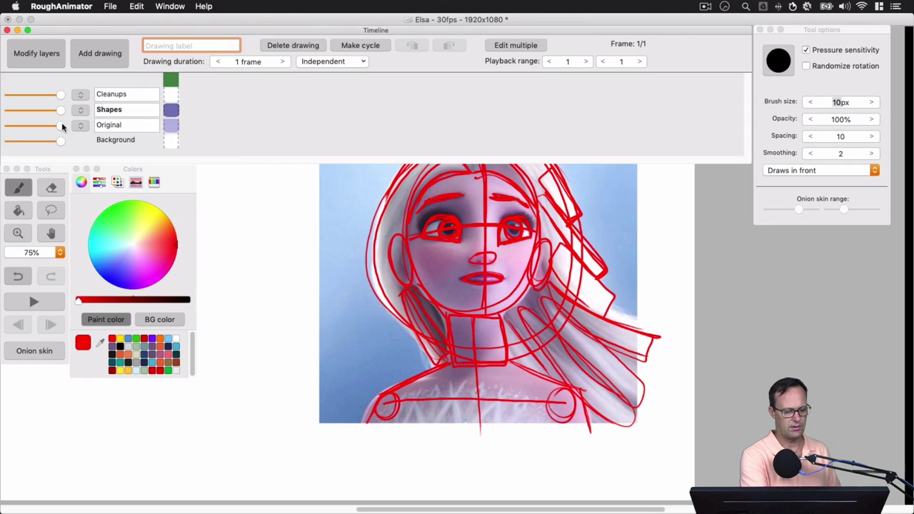
left_click_drag(61, 125, 3, 126)
left_click(6, 30)
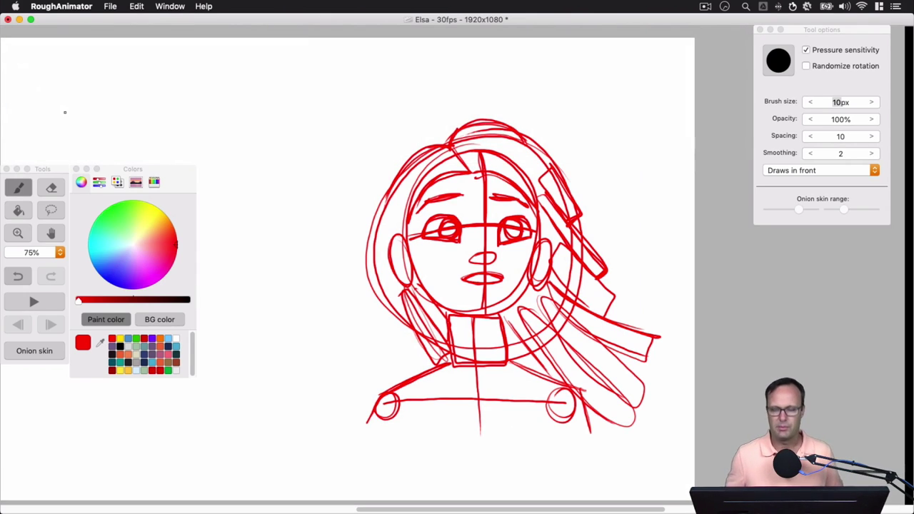
left_click(171, 7)
left_click(200, 152)
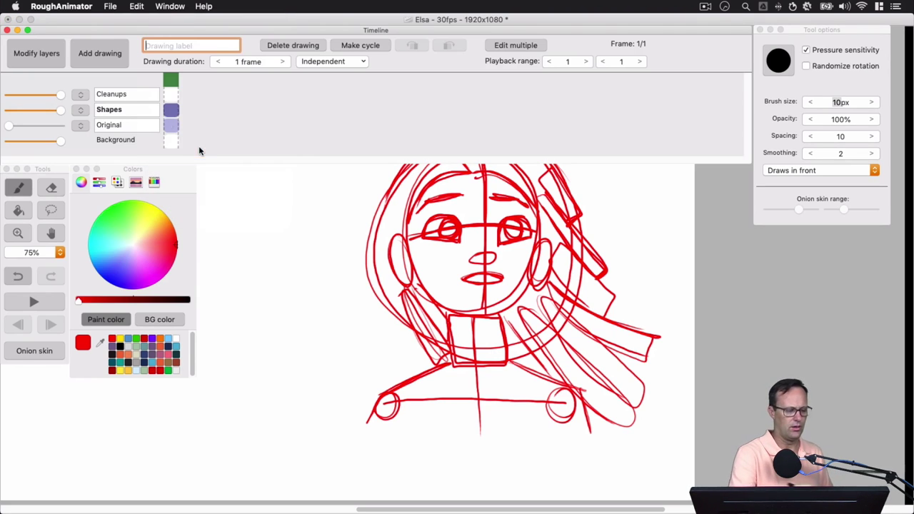
left_click_drag(12, 126, 82, 126)
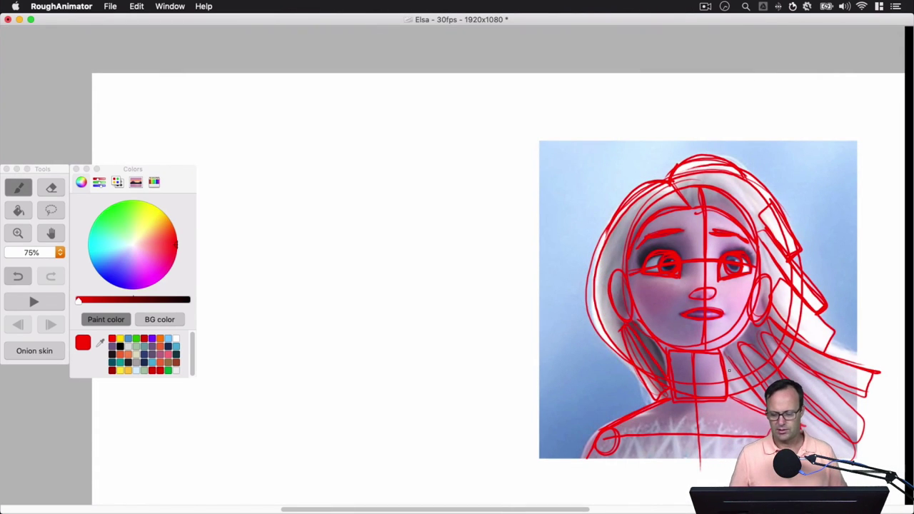
Lower the Original layer's opacity to zero in the timeline, and close the timeline
left_click(171, 7)
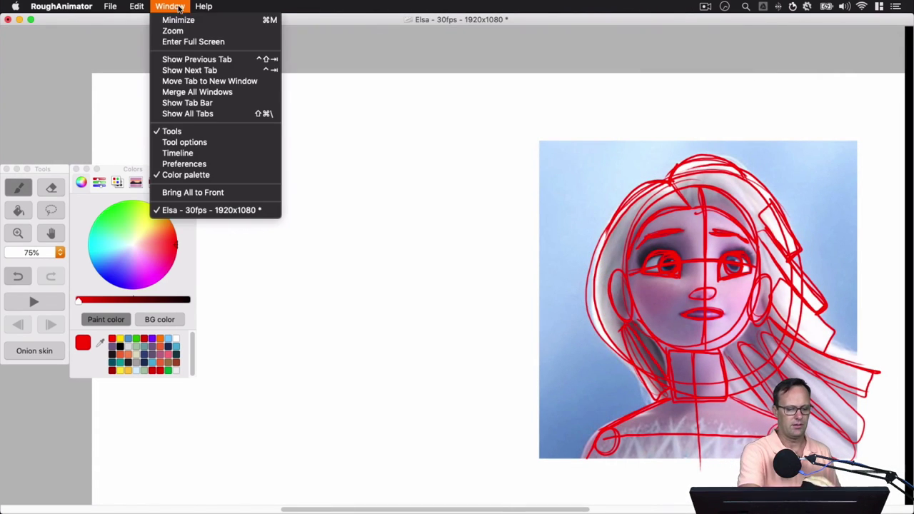
left_click(204, 151)
left_click_drag(60, 125, 9, 127)
left_click(7, 31)
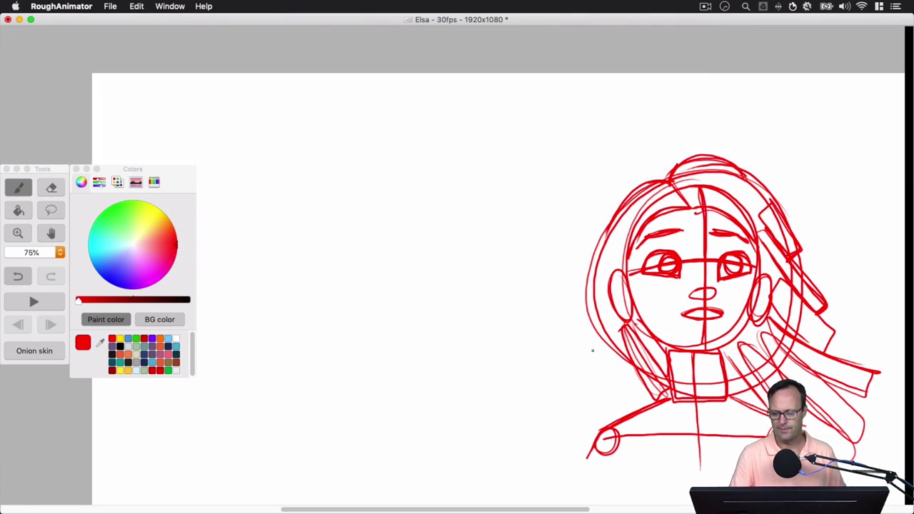
Sketch an upright oval head in the blank canvas area beside the existing breakdown, with a boxy neck directly below it
left_click_drag(592, 351, 592, 282)
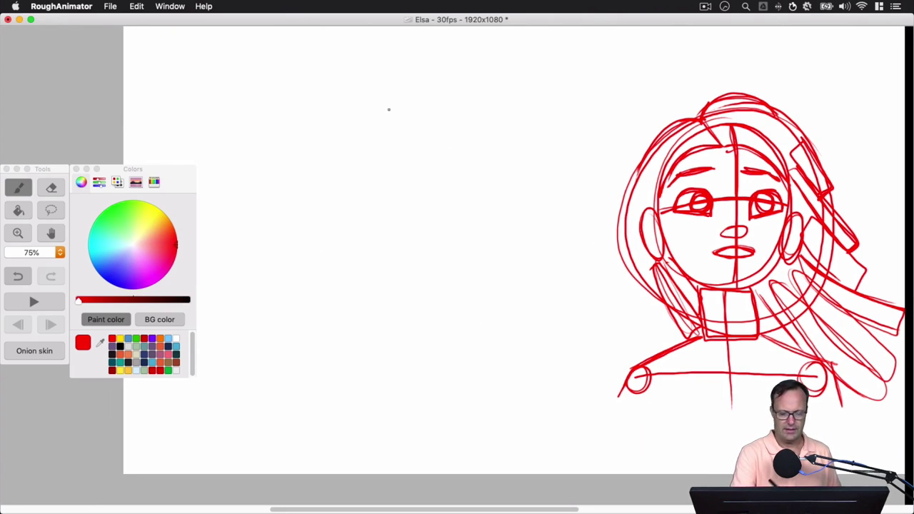
mouse_move(368, 121)
left_mouse_down()
mouse_move(326, 230)
mouse_move(337, 120)
left_mouse_up()
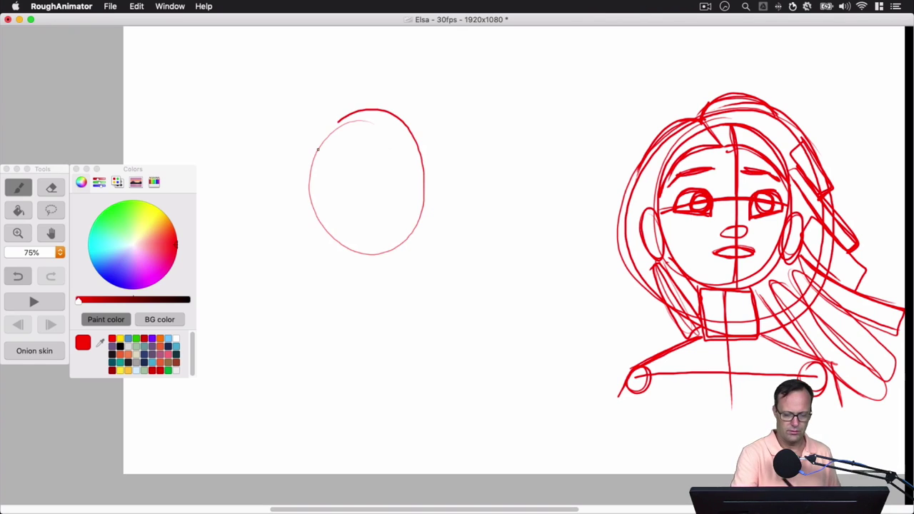
mouse_move(318, 149)
left_mouse_down()
mouse_move(372, 108)
mouse_move(319, 221)
mouse_move(424, 162)
mouse_move(335, 127)
mouse_move(387, 252)
mouse_move(404, 124)
mouse_move(333, 232)
mouse_move(358, 107)
left_mouse_up()
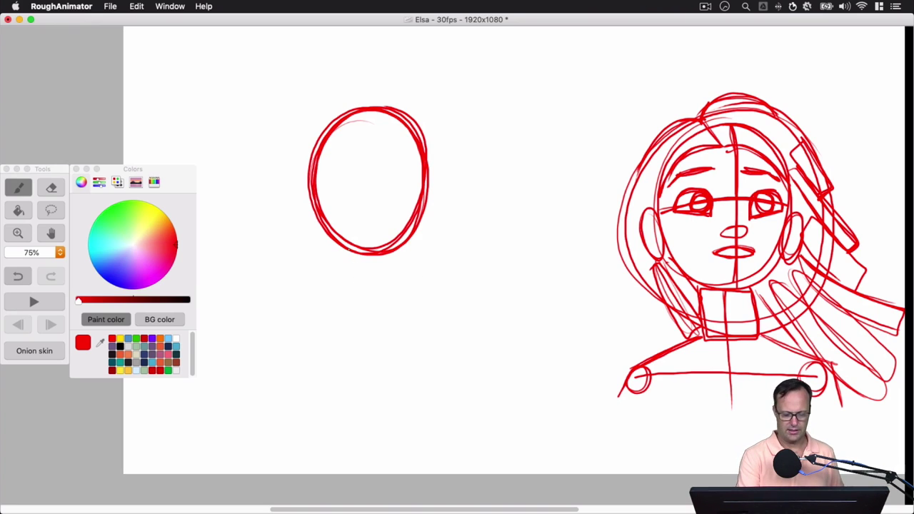
mouse_move(350, 247)
left_mouse_down()
mouse_move(351, 300)
mouse_move(398, 263)
mouse_move(360, 249)
mouse_move(351, 301)
mouse_move(391, 300)
mouse_move(397, 244)
mouse_move(372, 298)
mouse_move(389, 243)
left_mouse_up()
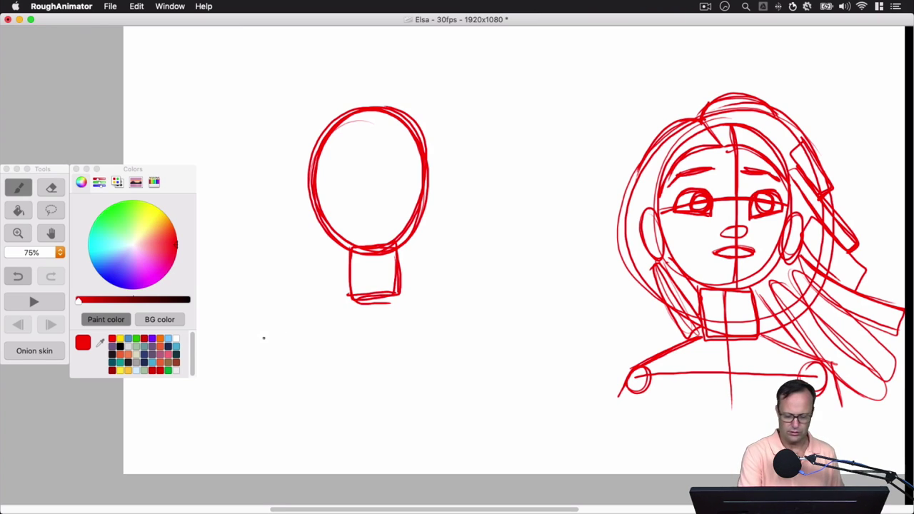
Build the shoulders with a small circle at each joint, a connecting line, slopes from the neck and short upper-arm strokes
mouse_move(263, 337)
left_mouse_down()
mouse_move(252, 339)
mouse_move(270, 330)
mouse_move(257, 350)
left_mouse_up()
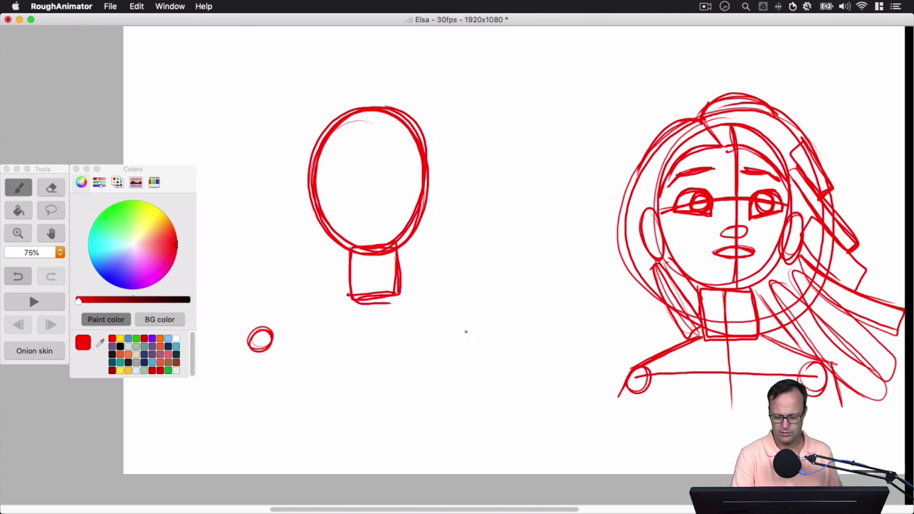
mouse_move(465, 332)
left_mouse_down()
mouse_move(478, 350)
mouse_move(456, 327)
left_mouse_up()
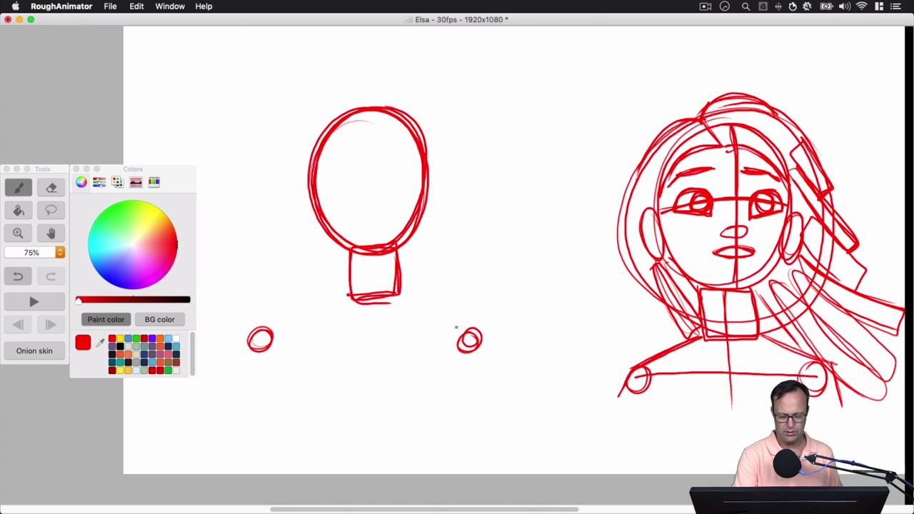
left_click_drag(354, 295, 401, 301)
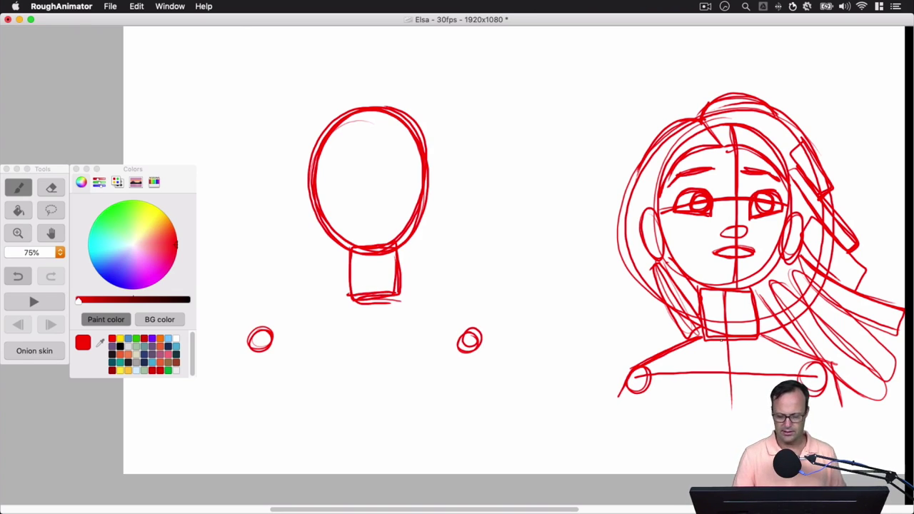
left_click_drag(265, 340, 460, 340)
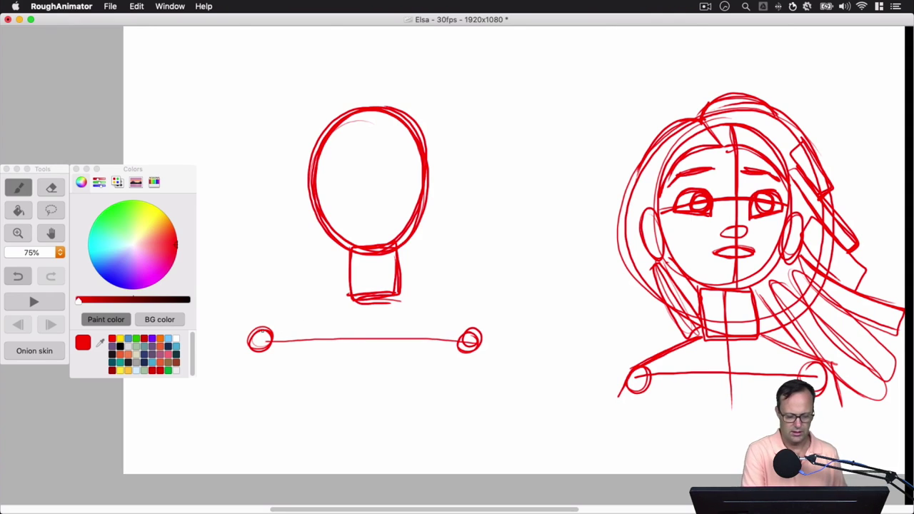
left_click_drag(261, 329, 347, 290)
mouse_move(402, 291)
left_mouse_down()
mouse_move(475, 332)
mouse_move(406, 293)
mouse_move(488, 355)
left_mouse_up()
left_click_drag(255, 336, 242, 372)
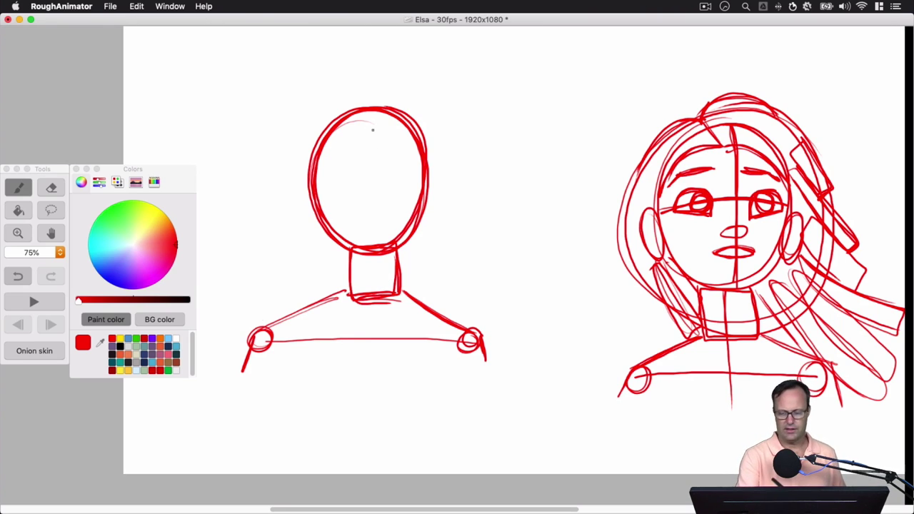
Draw a vertical centre line down the new head and an upward-curving eye line across its middle, undoing the stray extra stroke
left_click_drag(375, 115, 375, 240)
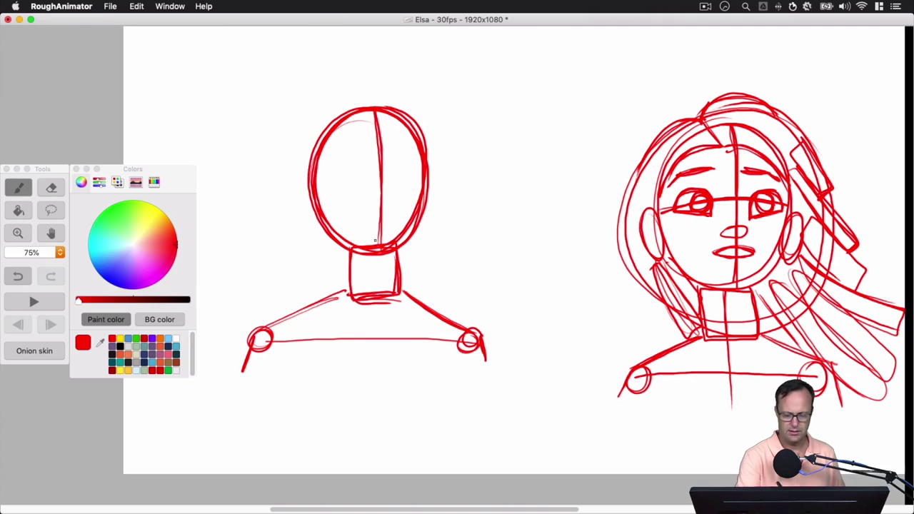
mouse_move(326, 181)
left_mouse_down()
mouse_move(377, 168)
mouse_move(421, 174)
mouse_move(321, 185)
mouse_move(425, 181)
mouse_move(333, 179)
mouse_move(317, 189)
left_mouse_up()
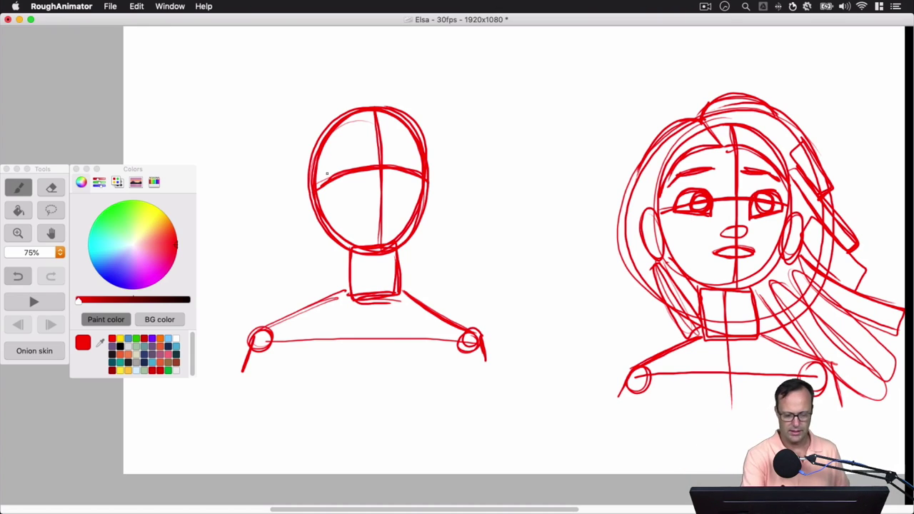
mouse_move(318, 181)
left_mouse_down()
mouse_move(414, 184)
mouse_move(385, 199)
mouse_move(322, 186)
left_mouse_up()
key("super+z")
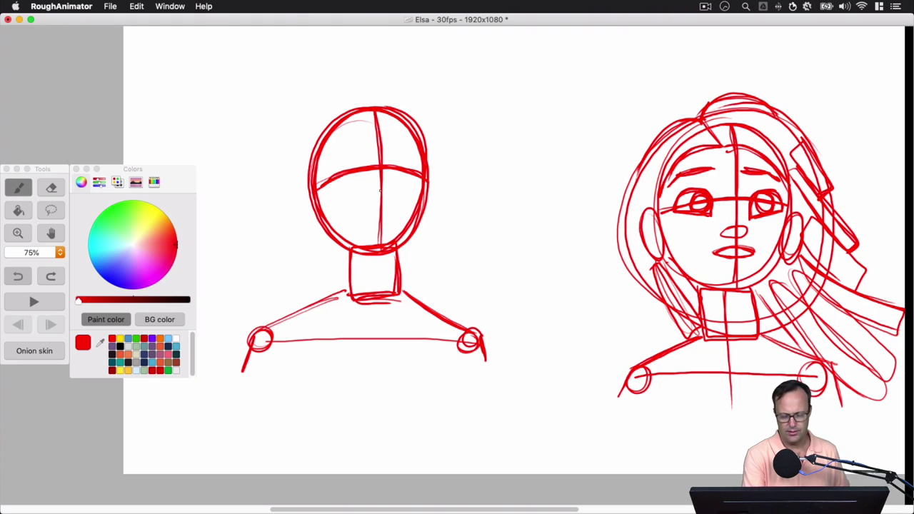
Draw the nose and mouth ovals on the centre line, and domed eyes with round irises along the eye line
mouse_move(380, 169)
left_mouse_down()
mouse_move(380, 228)
mouse_move(386, 202)
left_mouse_up()
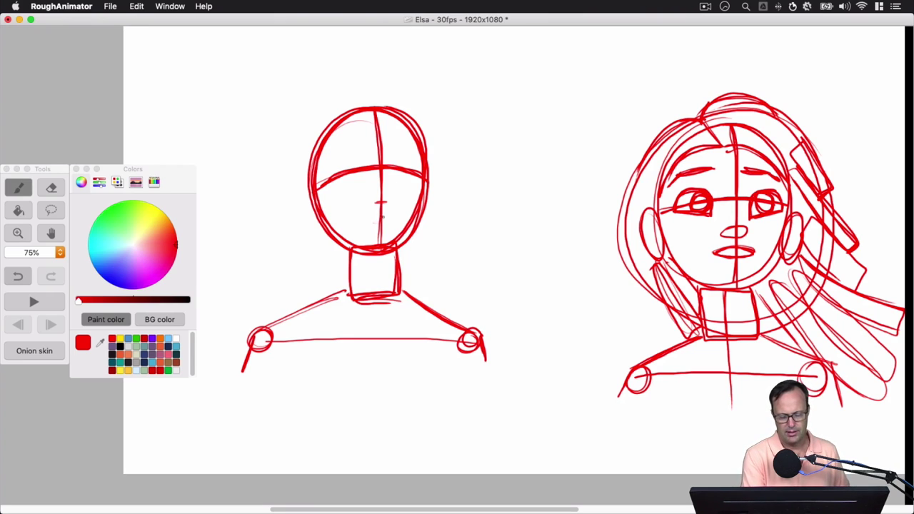
mouse_move(387, 214)
left_mouse_down()
mouse_move(360, 218)
mouse_move(401, 220)
mouse_move(358, 218)
mouse_move(397, 217)
mouse_move(363, 221)
mouse_move(394, 200)
left_mouse_up()
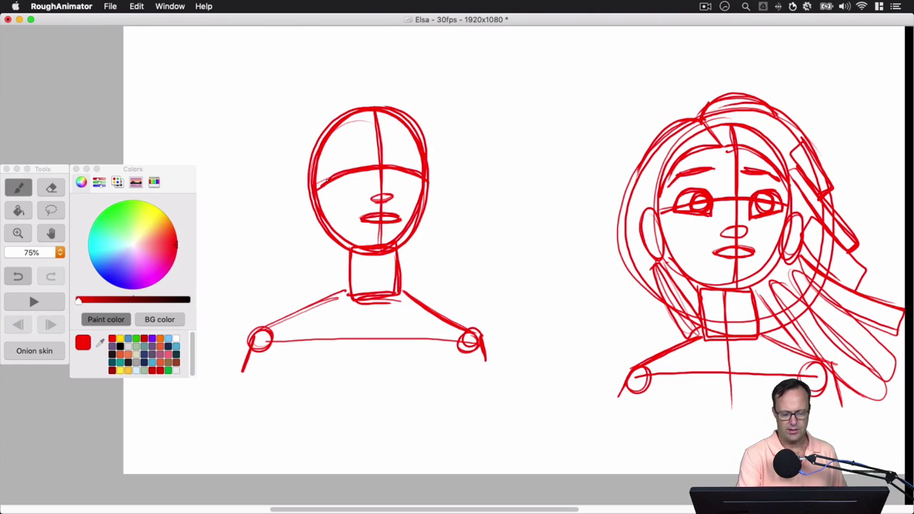
mouse_move(328, 178)
left_mouse_down()
mouse_move(350, 153)
mouse_move(370, 179)
mouse_move(333, 165)
mouse_move(363, 163)
mouse_move(368, 176)
mouse_move(342, 155)
mouse_move(326, 176)
mouse_move(369, 182)
left_mouse_up()
key("super+z")
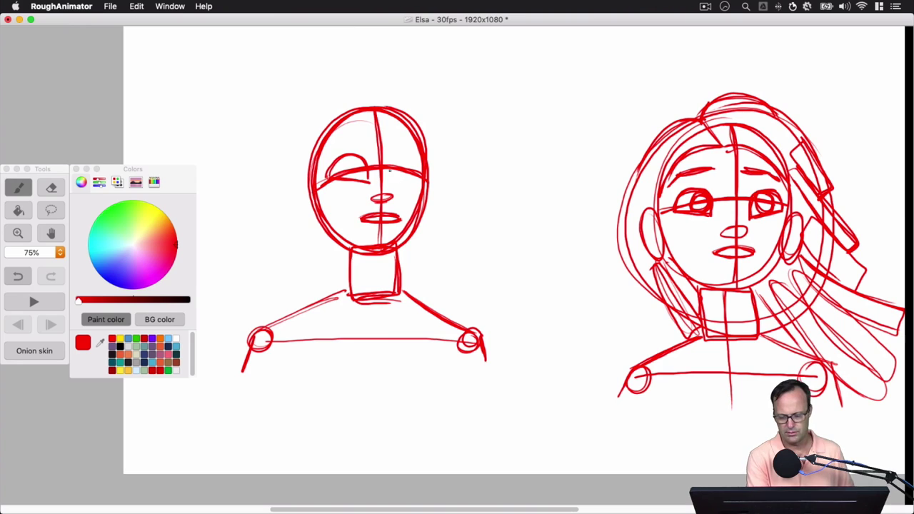
mouse_move(397, 176)
left_mouse_down()
mouse_move(422, 169)
mouse_move(392, 184)
mouse_move(410, 167)
left_mouse_up()
key("super+z")
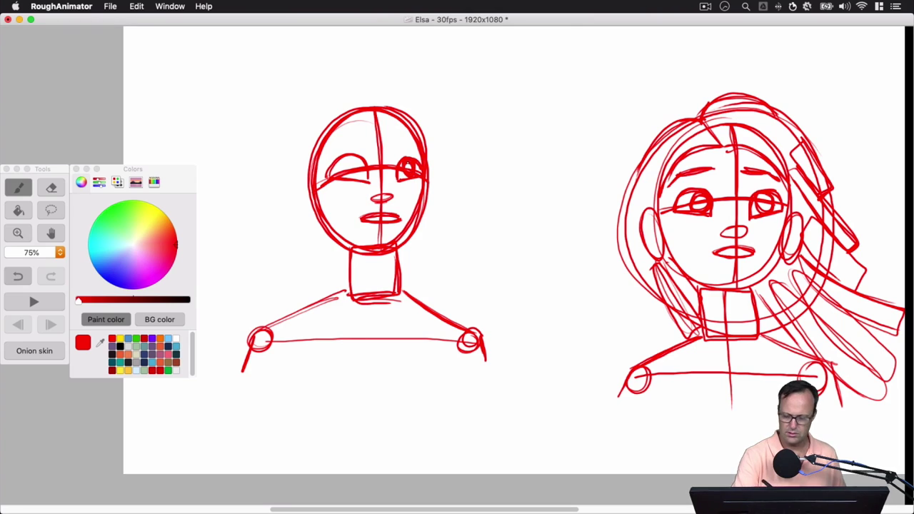
mouse_move(351, 164)
left_mouse_down()
mouse_move(349, 176)
mouse_move(363, 167)
mouse_move(346, 178)
left_mouse_up()
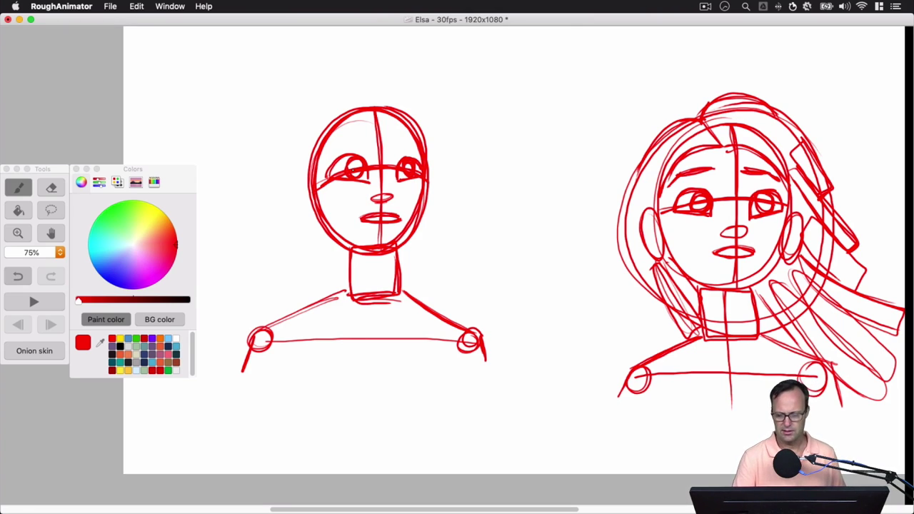
Try eyebrows that slope down toward the outer edges of the new head, and undo them
mouse_move(356, 142)
left_mouse_down()
mouse_move(334, 144)
mouse_move(367, 138)
mouse_move(327, 151)
left_mouse_up()
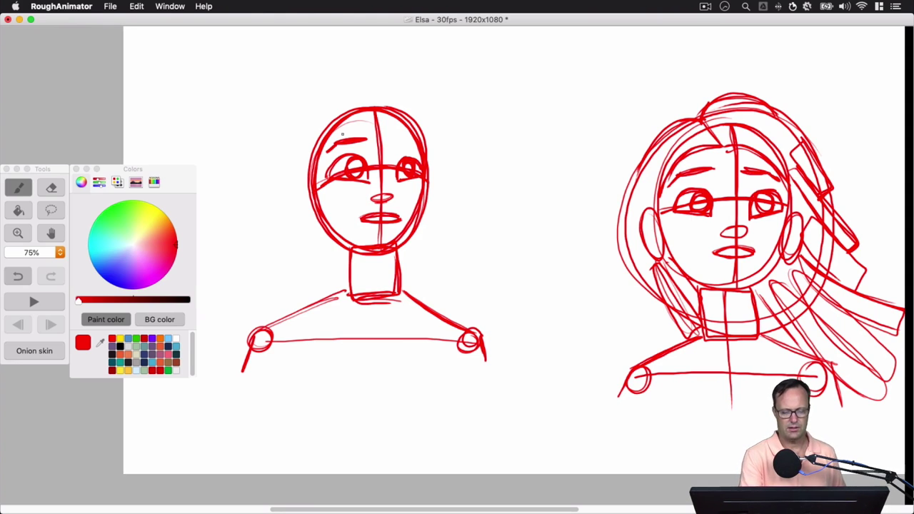
mouse_move(407, 143)
left_mouse_down()
mouse_move(395, 139)
mouse_move(421, 156)
left_mouse_up()
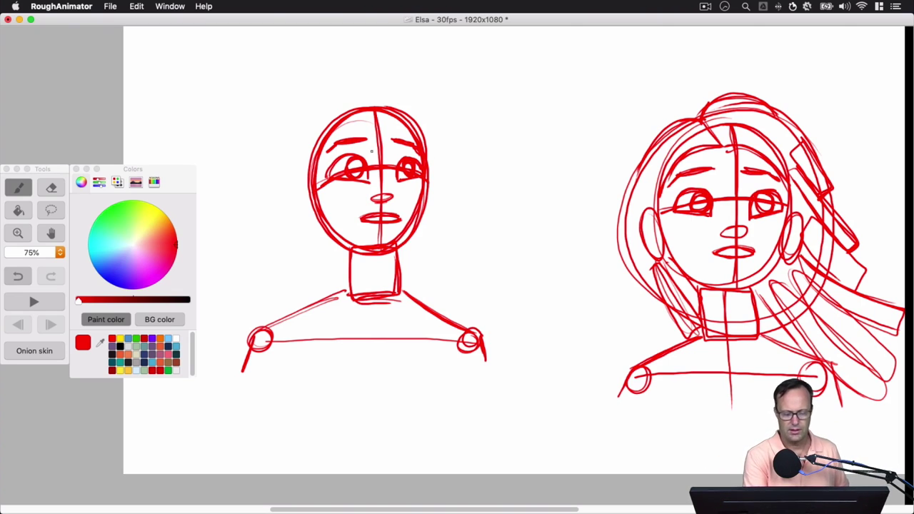
key("super+z")
key("super+z")
key("super+z")
key("super+z")
key("super+z")
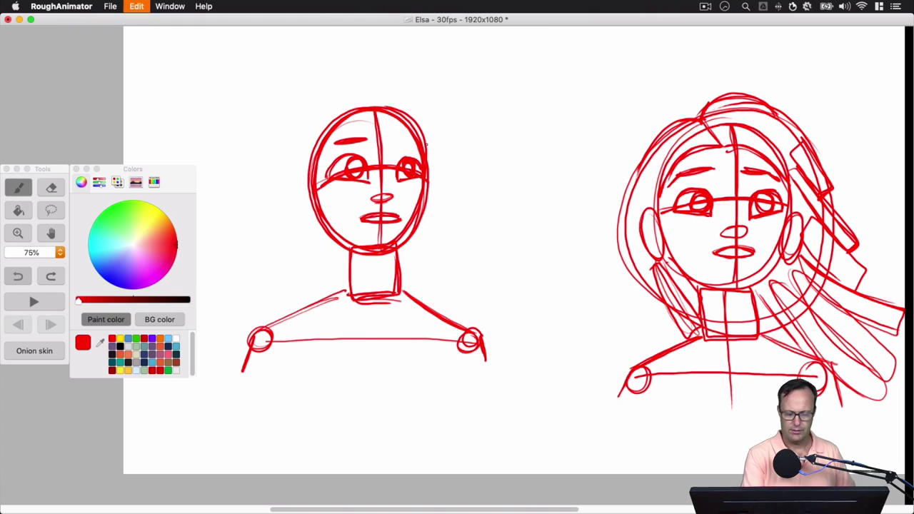
Try angry eyebrows slanting down toward the nose with bent outer ends, and undo them
mouse_move(360, 145)
left_mouse_down()
mouse_move(367, 152)
mouse_move(337, 135)
left_mouse_up()
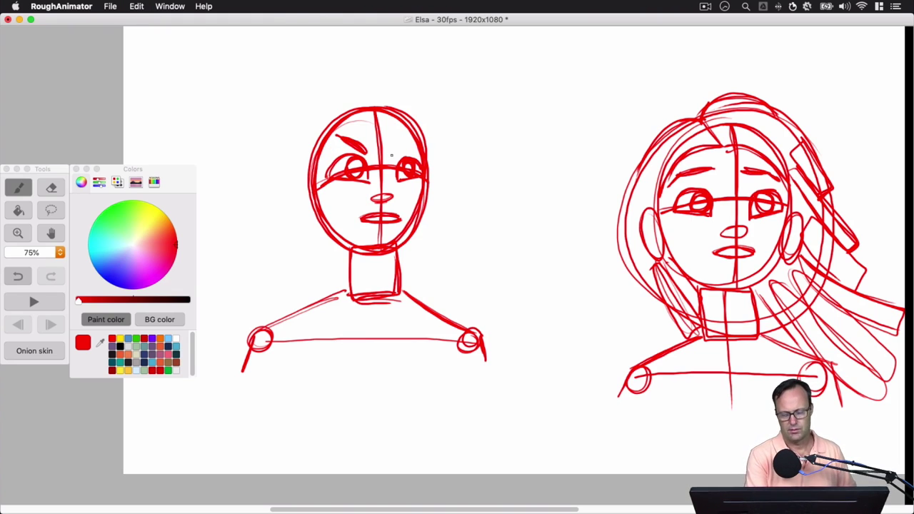
left_click_drag(391, 154, 413, 139)
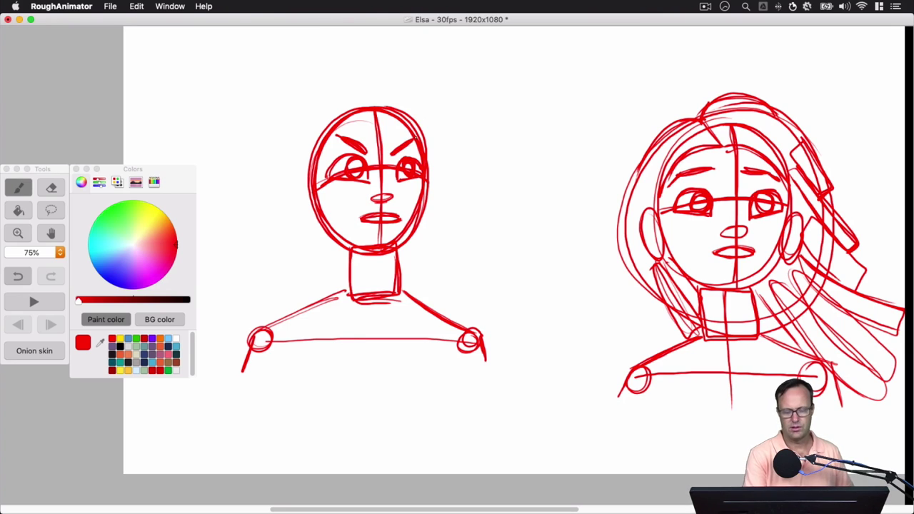
left_click_drag(338, 136, 330, 142)
left_click_drag(412, 141, 415, 147)
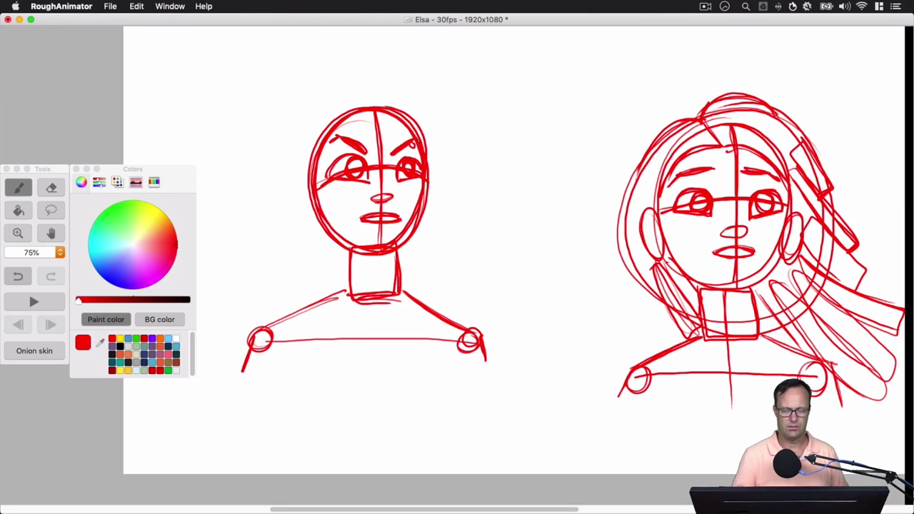
key("super+z")
key("super+z")
key("super+z")
key("super+z")
key("super+z")
key("super+z")
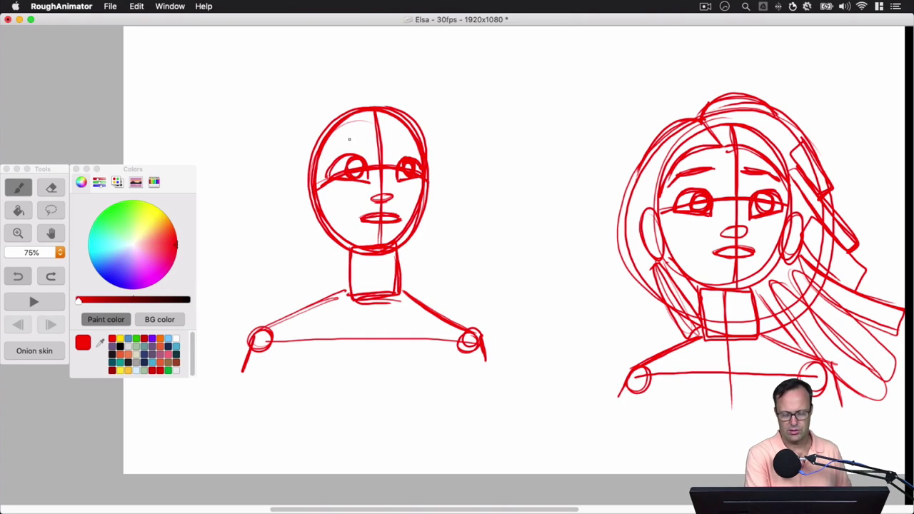
Draw thick worried eyebrows above both eyes of the new head, with raised inner ends and outer ends sloping down
mouse_move(337, 145)
left_mouse_down()
mouse_move(364, 137)
mouse_move(326, 153)
mouse_move(335, 143)
left_mouse_up()
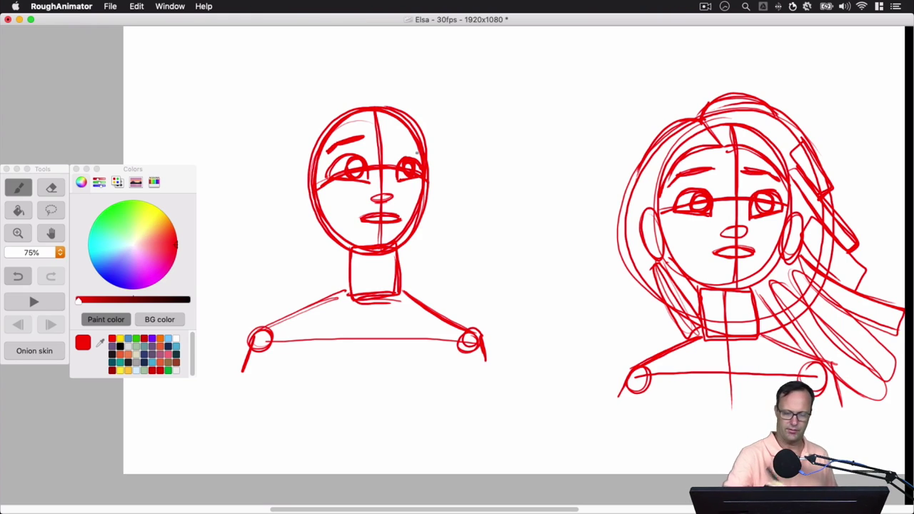
left_click_drag(399, 137, 420, 154)
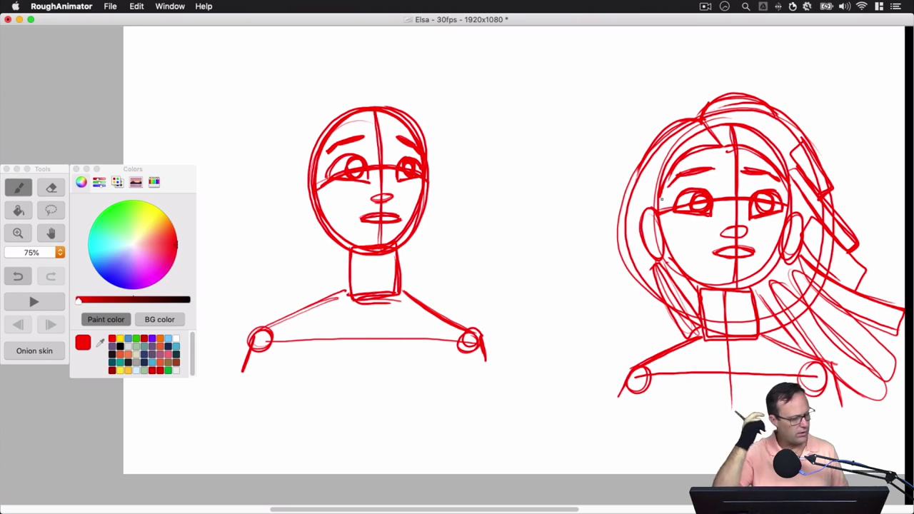
Draw oval ears on both sides of the new head, from the eye line down to the mouth level
mouse_move(308, 177)
left_mouse_down()
mouse_move(297, 178)
mouse_move(306, 214)
mouse_move(317, 218)
mouse_move(301, 207)
left_mouse_up()
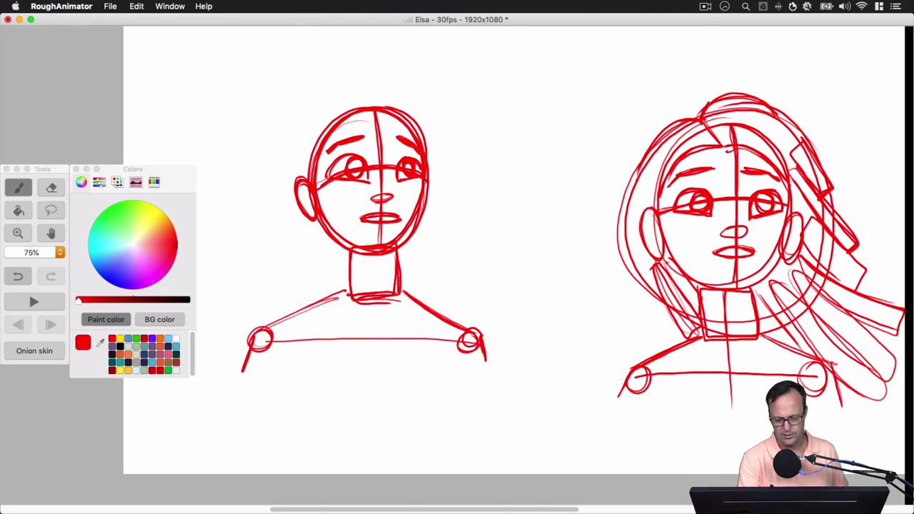
mouse_move(429, 172)
left_mouse_down()
mouse_move(436, 194)
mouse_move(426, 212)
left_mouse_up()
mouse_move(430, 174)
left_mouse_down()
mouse_move(436, 193)
mouse_move(425, 216)
left_mouse_up()
mouse_move(430, 174)
left_mouse_down()
mouse_move(439, 182)
mouse_move(432, 212)
left_mouse_up()
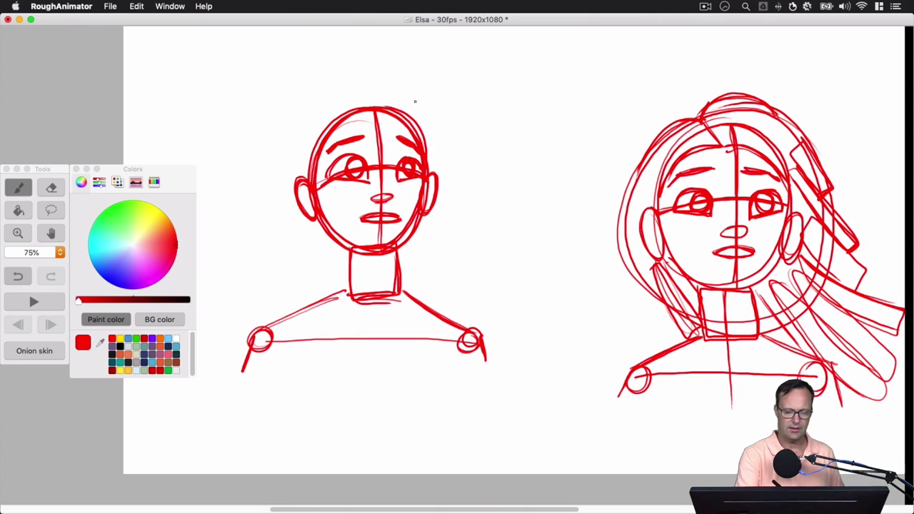
Sketch a large light circle around the new head for the hair mass, reaching from above the skull to the shoulders
mouse_move(380, 86)
left_mouse_down()
mouse_move(331, 97)
mouse_move(388, 91)
mouse_move(329, 93)
left_mouse_up()
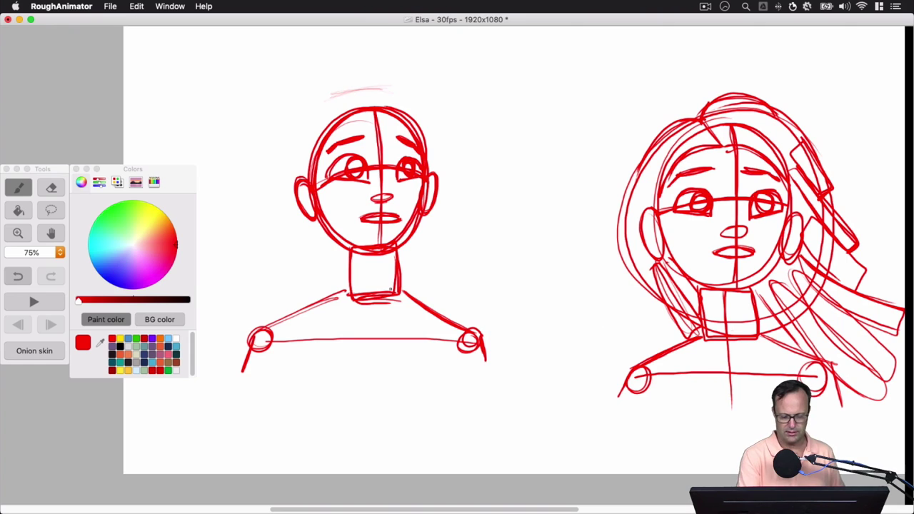
mouse_move(341, 292)
left_mouse_down()
mouse_move(273, 185)
mouse_move(298, 120)
left_mouse_up()
mouse_move(370, 91)
left_mouse_down()
mouse_move(268, 220)
mouse_move(477, 225)
mouse_move(434, 104)
mouse_move(336, 97)
left_mouse_up()
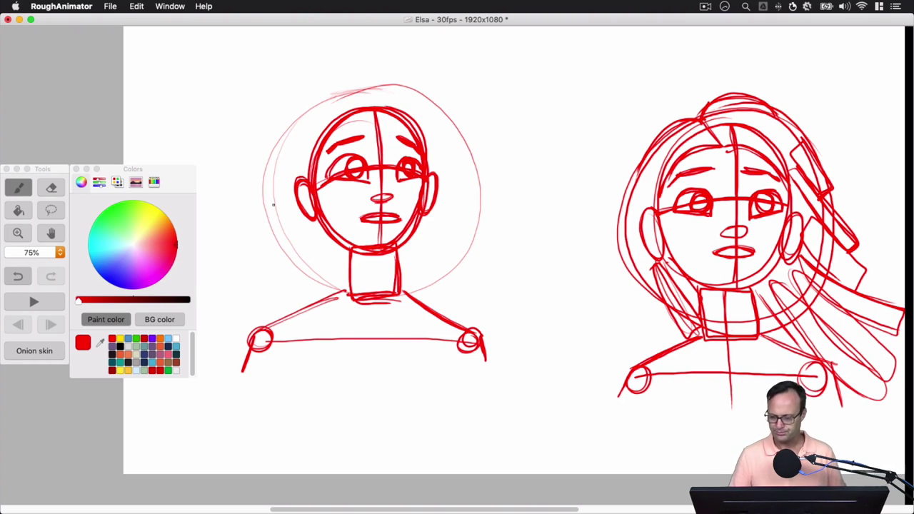
Try hair strands running from the crown past the ear to the neck of the new head, and undo them
left_click_drag(328, 124, 313, 171)
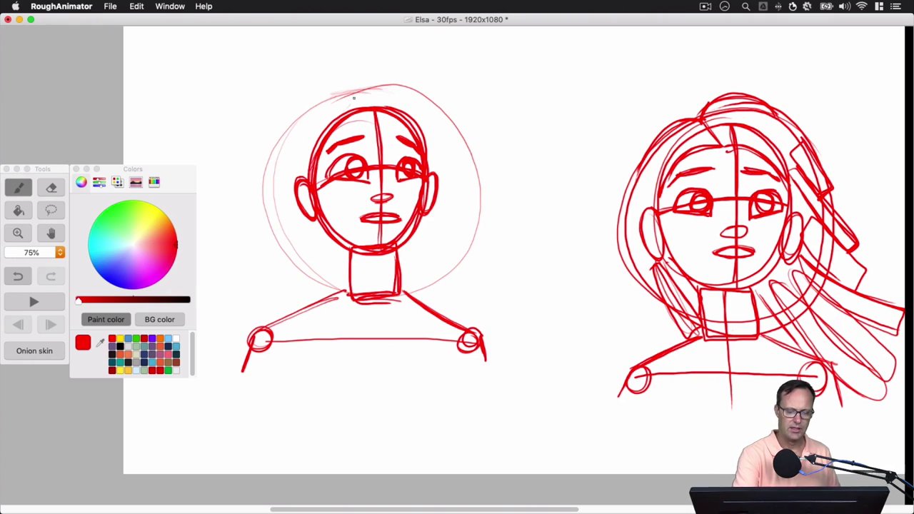
left_click_drag(354, 97, 307, 261)
mouse_move(324, 114)
left_mouse_down()
mouse_move(335, 292)
mouse_move(350, 303)
left_mouse_up()
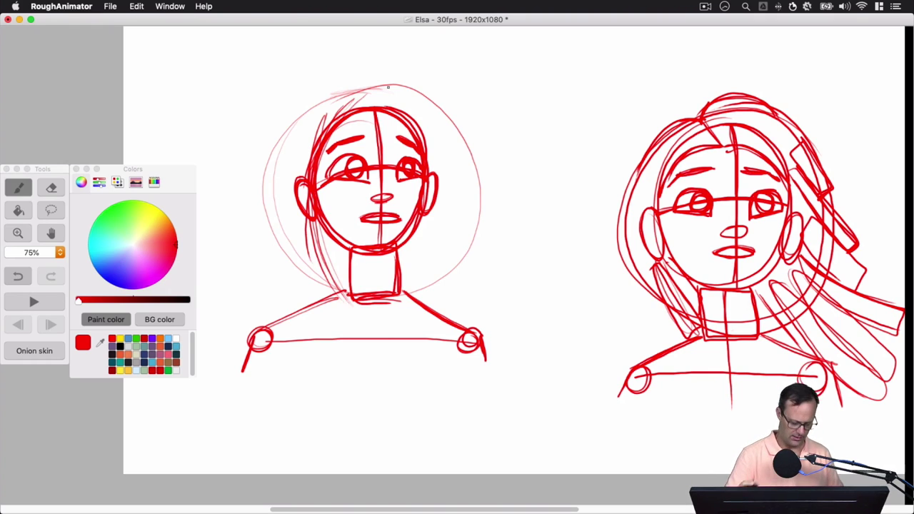
key("super+z")
key("super+z")
key("super+z")
key("super+z")
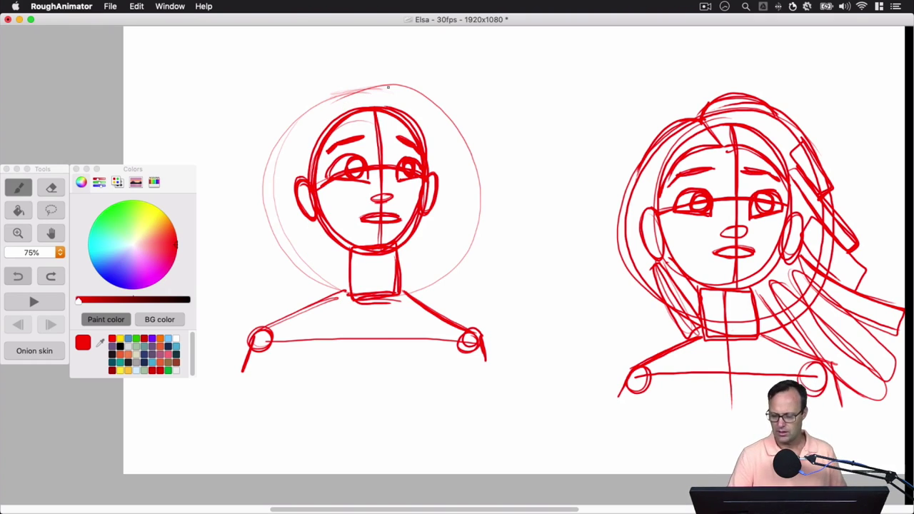
Sketch light guide lines for the windblown hair, sweeping from the hair circle down past the far shoulder to a pointed tip
left_click_drag(336, 303, 398, 371)
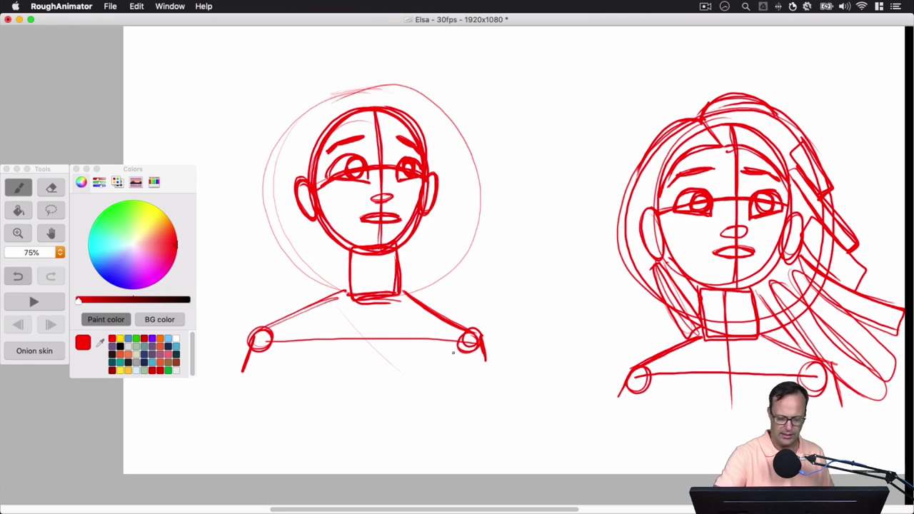
mouse_move(470, 170)
left_mouse_down()
mouse_move(496, 253)
mouse_move(546, 313)
left_mouse_up()
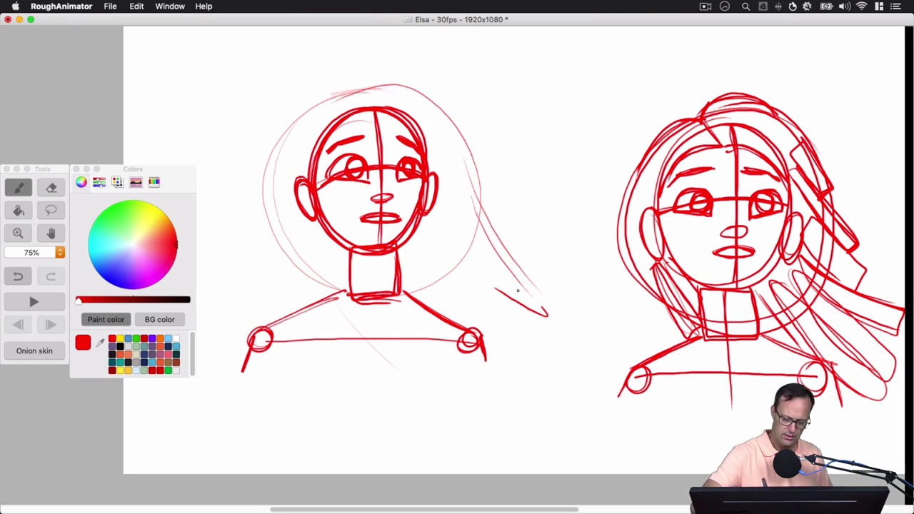
left_click_drag(534, 279, 550, 319)
left_click_drag(333, 305, 411, 375)
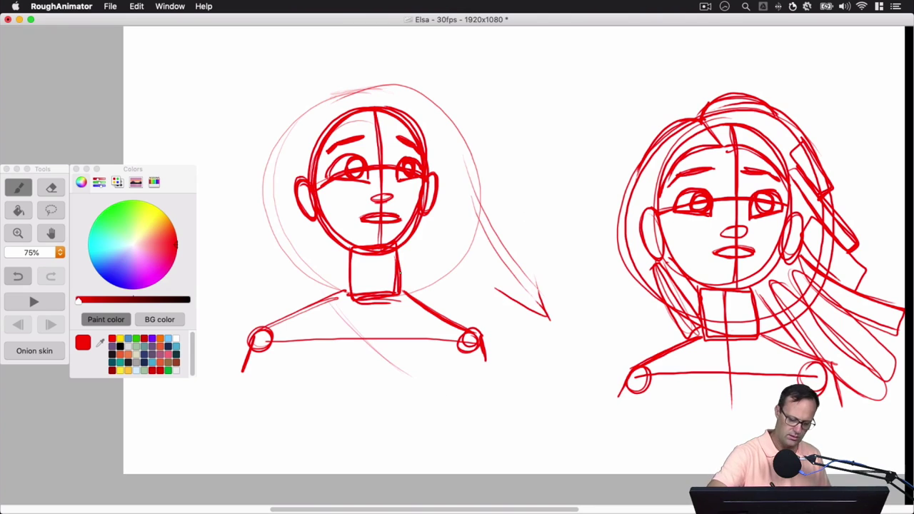
Draw long diagonal strands and rounded locks flowing from behind the neck over the shoulder on the windblown side
left_click_drag(408, 264, 449, 320)
left_click_drag(428, 249, 512, 341)
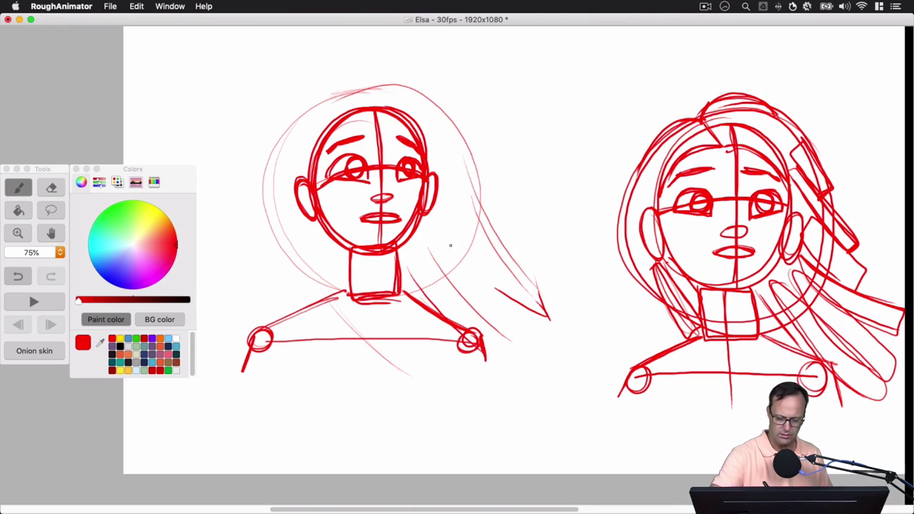
left_click_drag(456, 254, 540, 336)
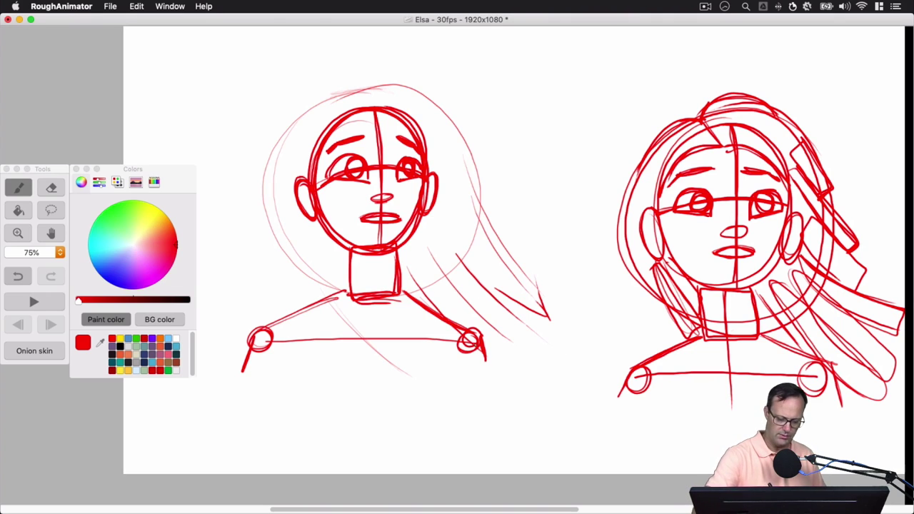
mouse_move(507, 354)
left_mouse_down()
mouse_move(434, 307)
mouse_move(427, 283)
left_mouse_up()
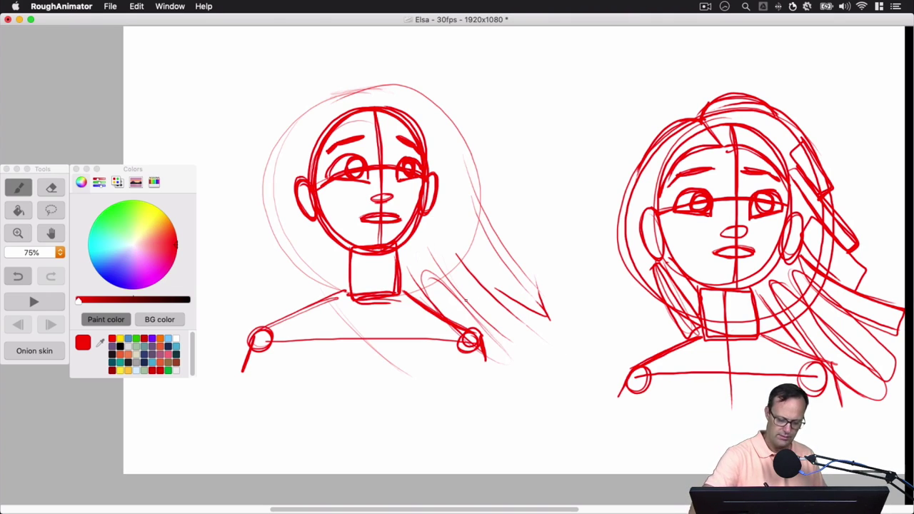
left_click_drag(460, 257, 524, 348)
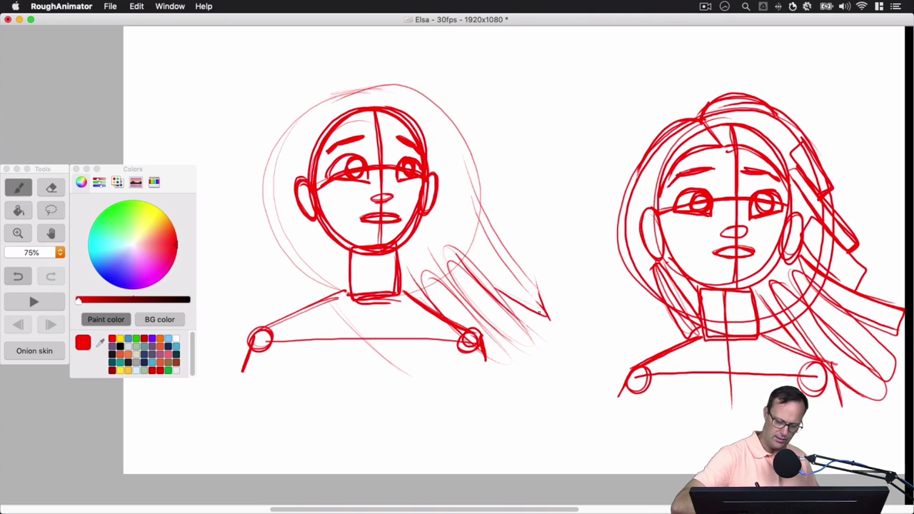
Draw stepped, box-like locks along the outer edge of the windblown hair, from the lower tip up to eye level
left_click_drag(537, 285, 540, 312)
left_click_drag(465, 232, 536, 284)
left_click_drag(463, 263, 521, 304)
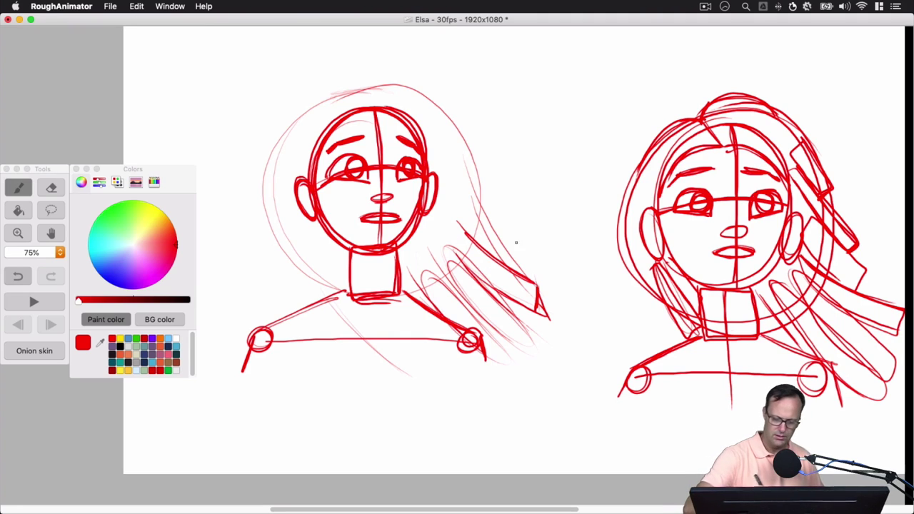
left_click_drag(504, 235, 501, 260)
mouse_move(469, 199)
left_mouse_down()
mouse_move(481, 241)
mouse_move(456, 226)
mouse_move(459, 249)
mouse_move(498, 285)
left_mouse_up()
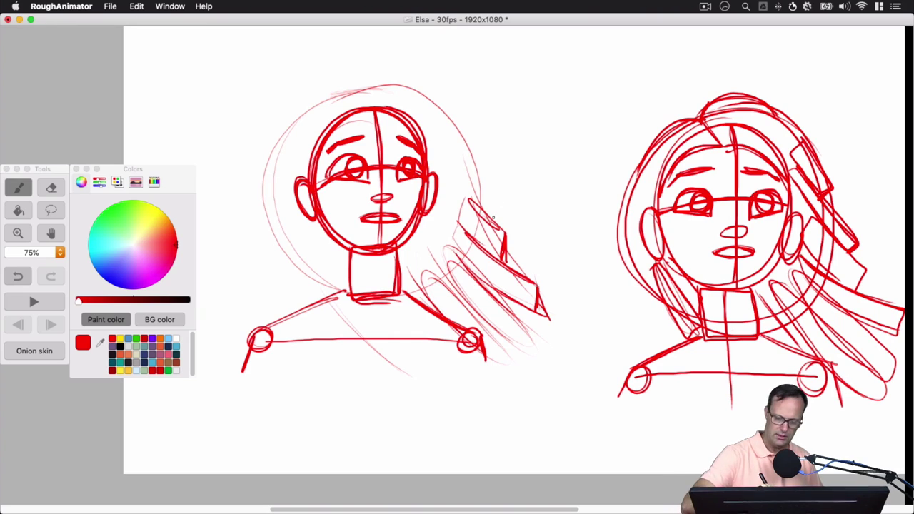
mouse_move(492, 218)
left_mouse_down()
mouse_move(494, 181)
mouse_move(481, 190)
mouse_move(441, 149)
left_mouse_up()
left_click_drag(437, 144, 433, 150)
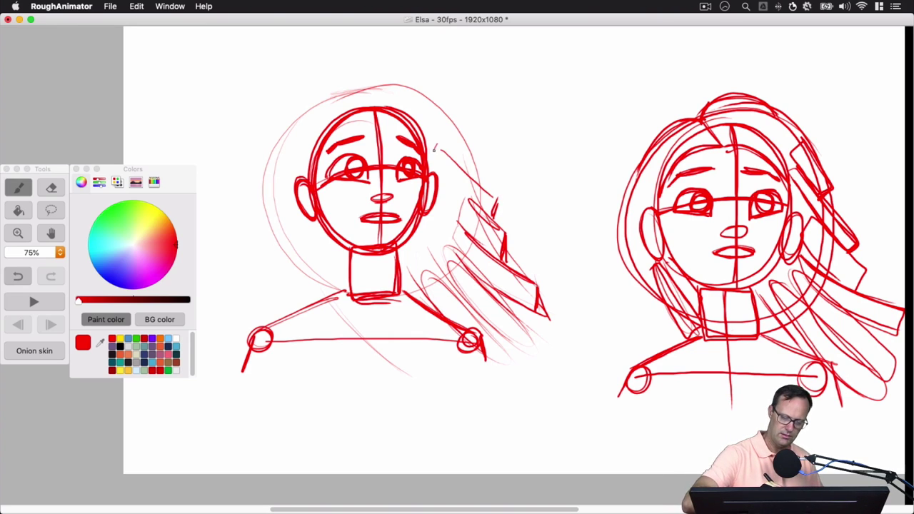
mouse_move(478, 182)
left_mouse_down()
mouse_move(470, 152)
mouse_move(448, 131)
mouse_move(464, 166)
left_mouse_up()
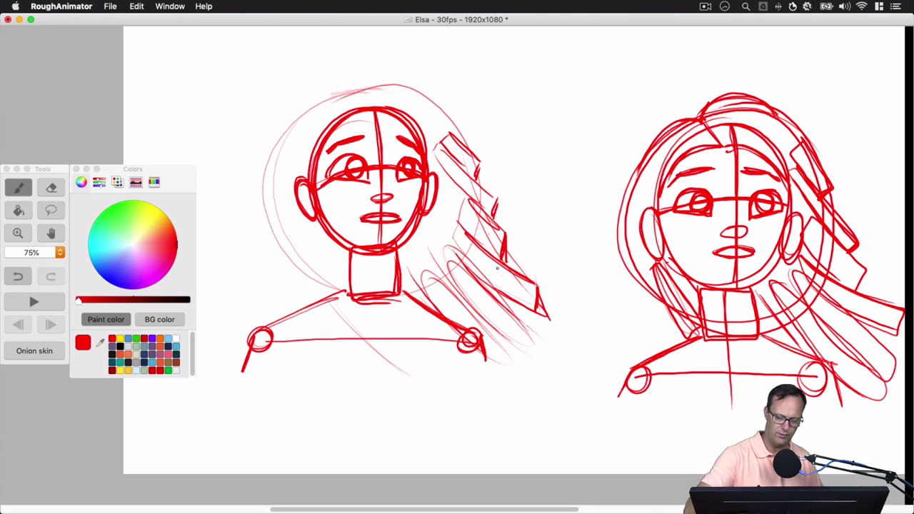
Darken the stepped hair edge and extend the windblown strands into pointed tips beyond the shoulder
mouse_move(461, 141)
left_mouse_down()
mouse_move(482, 170)
mouse_move(504, 253)
mouse_move(534, 284)
mouse_move(539, 308)
mouse_move(571, 353)
left_mouse_up()
mouse_move(541, 315)
left_mouse_down()
mouse_move(591, 344)
mouse_move(574, 329)
left_mouse_up()
left_click_drag(485, 346, 542, 387)
left_click_drag(487, 357, 538, 388)
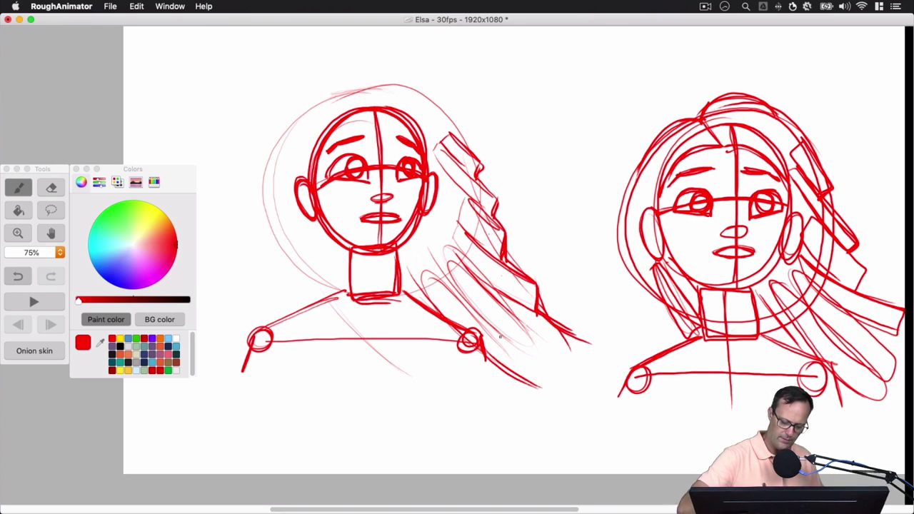
left_click_drag(511, 345, 549, 369)
mouse_move(447, 281)
left_mouse_down()
mouse_move(538, 358)
mouse_move(560, 336)
left_mouse_up()
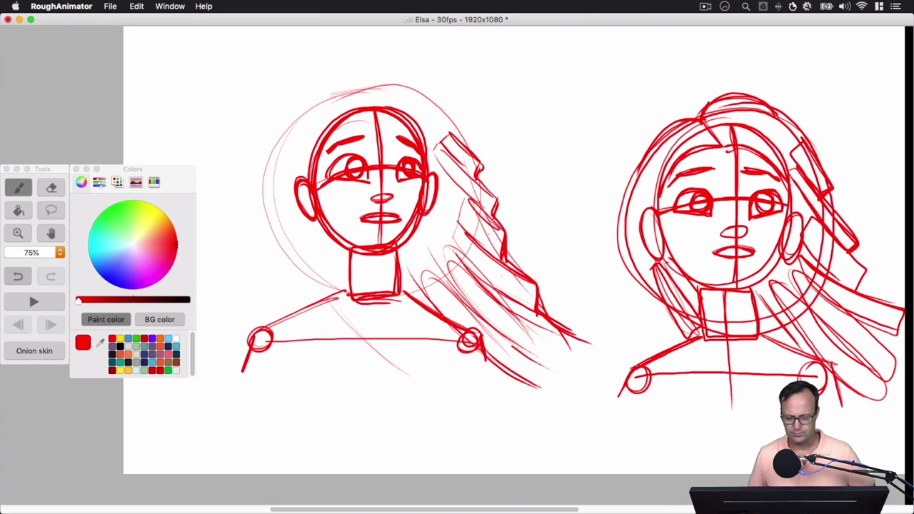
Draw the bold outer hair contour over the crown with a notch at the parting, and down the opposite side to the shoulder
mouse_move(461, 139)
left_mouse_down()
mouse_move(470, 150)
mouse_move(386, 84)
mouse_move(350, 91)
mouse_move(310, 106)
mouse_move(271, 187)
left_mouse_up()
left_click_drag(306, 108, 298, 246)
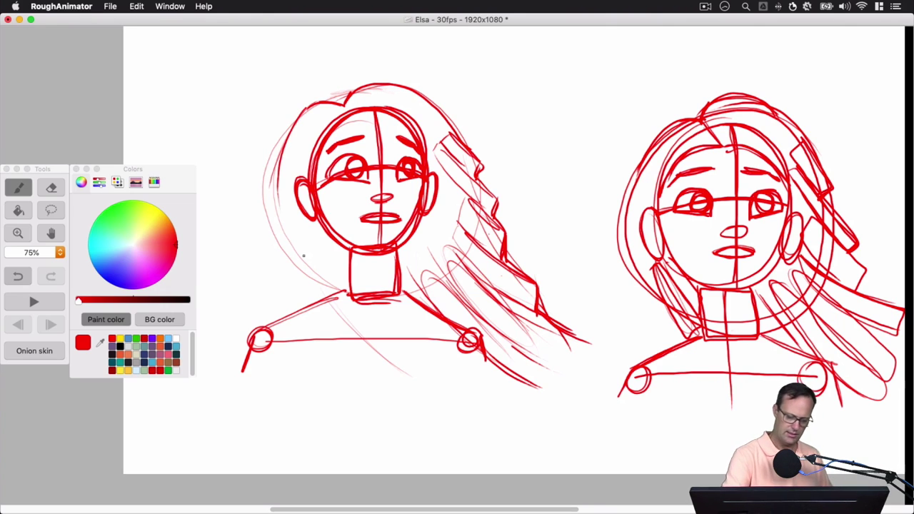
mouse_move(288, 132)
left_mouse_down()
mouse_move(283, 218)
mouse_move(318, 284)
left_mouse_up()
mouse_move(276, 151)
left_mouse_down()
mouse_move(283, 228)
mouse_move(319, 274)
left_mouse_up()
mouse_move(277, 157)
left_mouse_down()
mouse_move(283, 228)
mouse_move(330, 295)
left_mouse_up()
left_click_drag(300, 105, 276, 150)
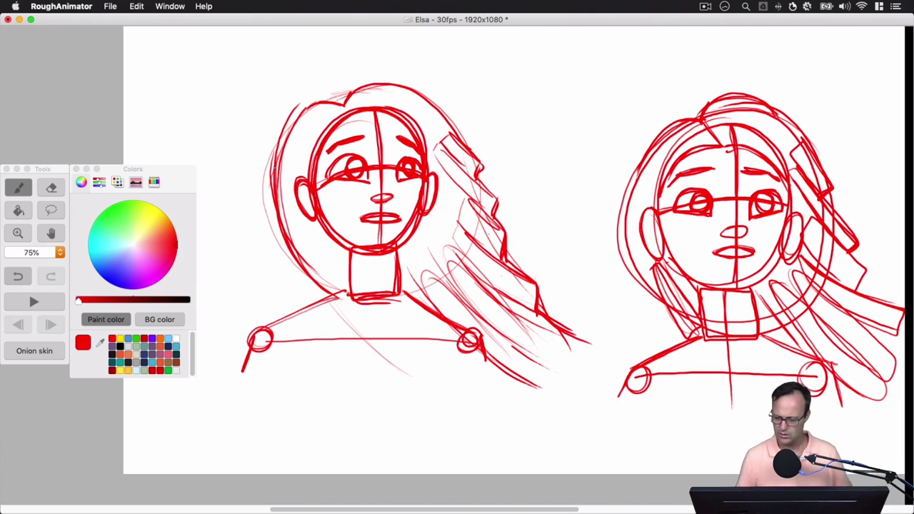
Add the hair strands between ear and shoulder beside the neck, on the reference shapes and on the new drawing
left_click_drag(657, 273, 691, 341)
left_click_drag(699, 323, 663, 262)
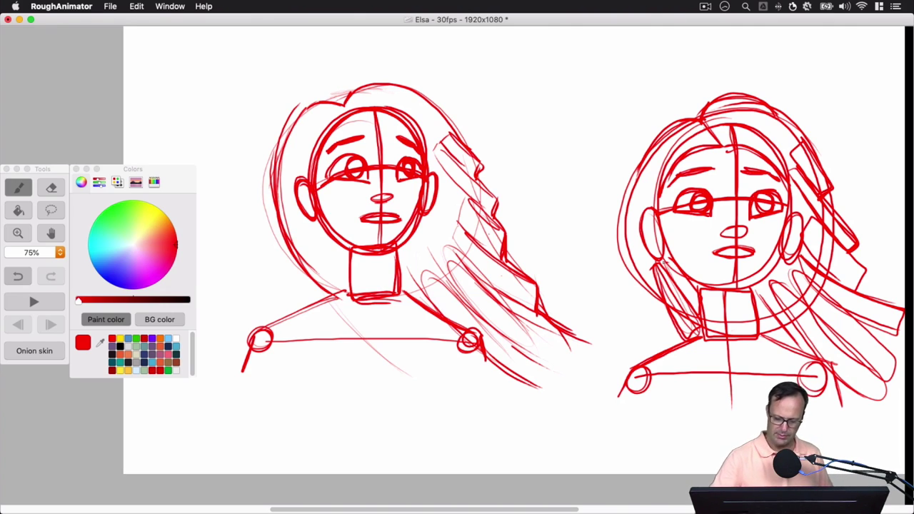
mouse_move(310, 234)
left_mouse_down()
mouse_move(325, 306)
mouse_move(342, 297)
mouse_move(326, 247)
mouse_move(347, 288)
mouse_move(314, 278)
mouse_move(319, 298)
left_mouse_up()
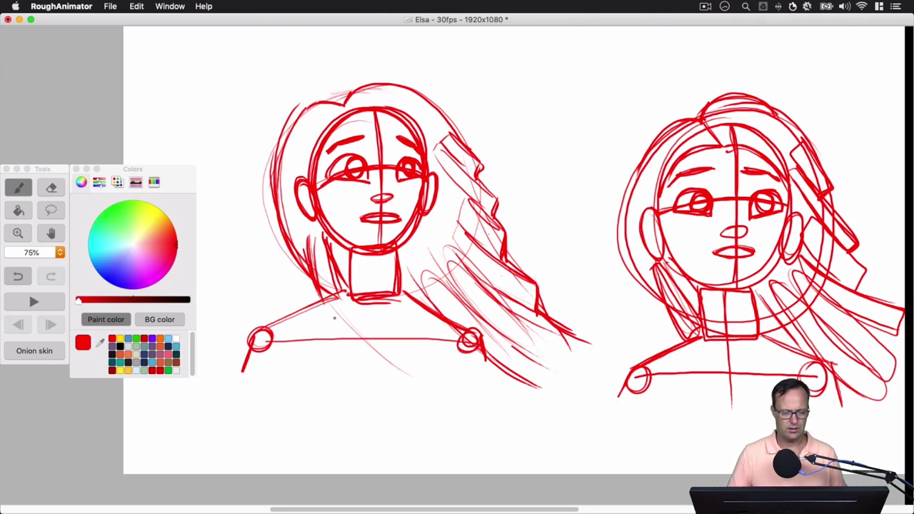
Raise the Original layer to full opacity in the timeline, and close the timeline
left_click(171, 7)
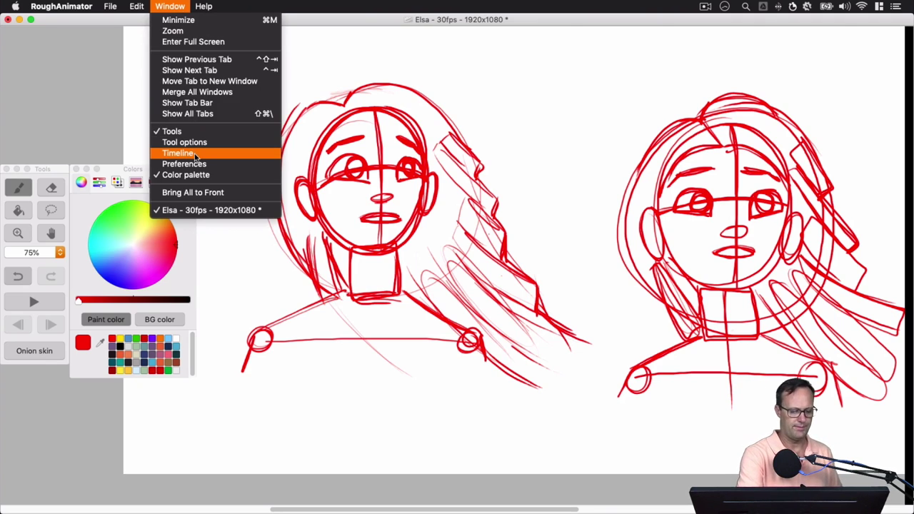
left_click(196, 156)
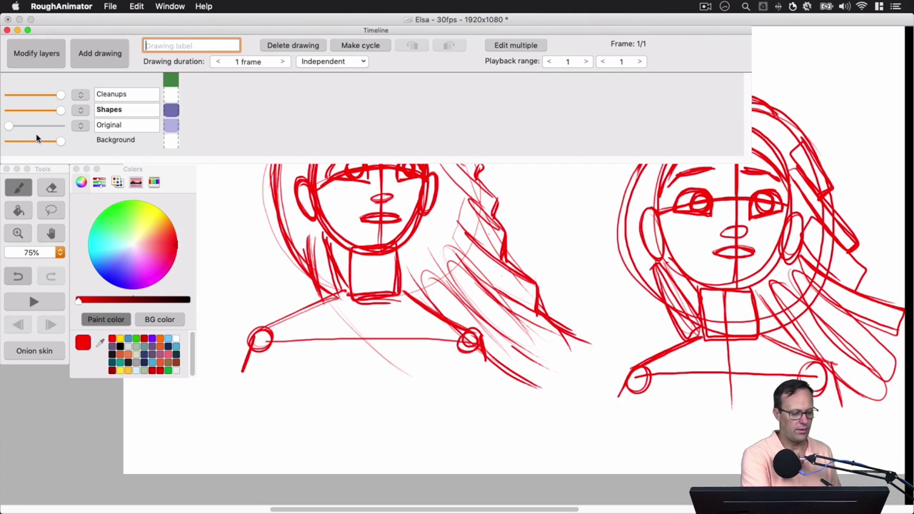
left_click_drag(9, 126, 82, 134)
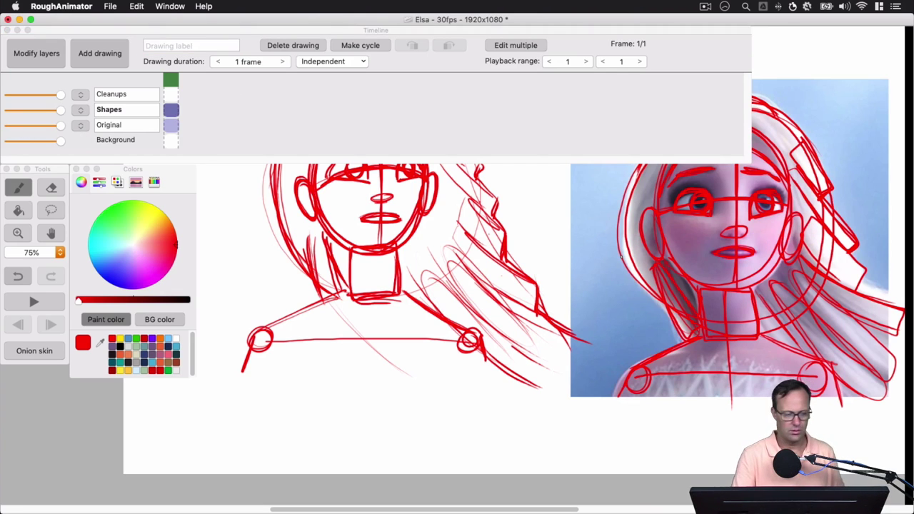
left_click(8, 30)
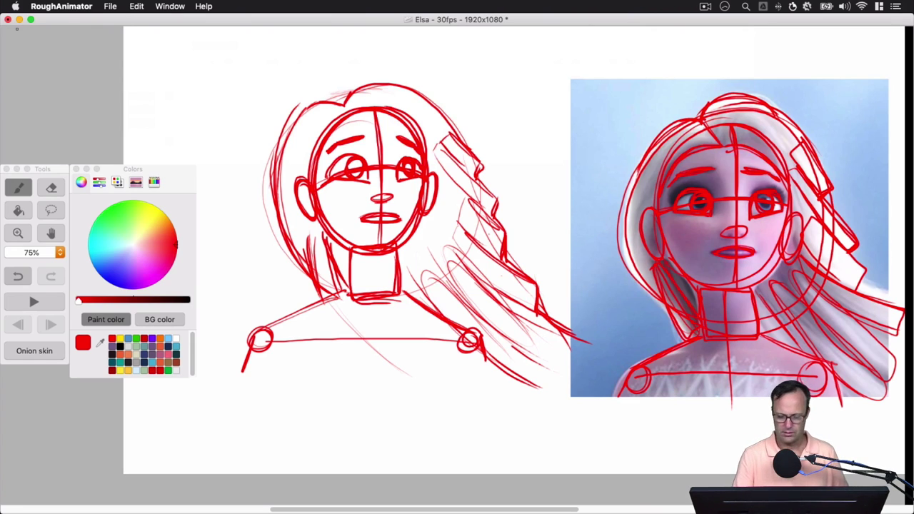
Lasso the red construction shapes covering the reference image and delete them
left_click(51, 209)
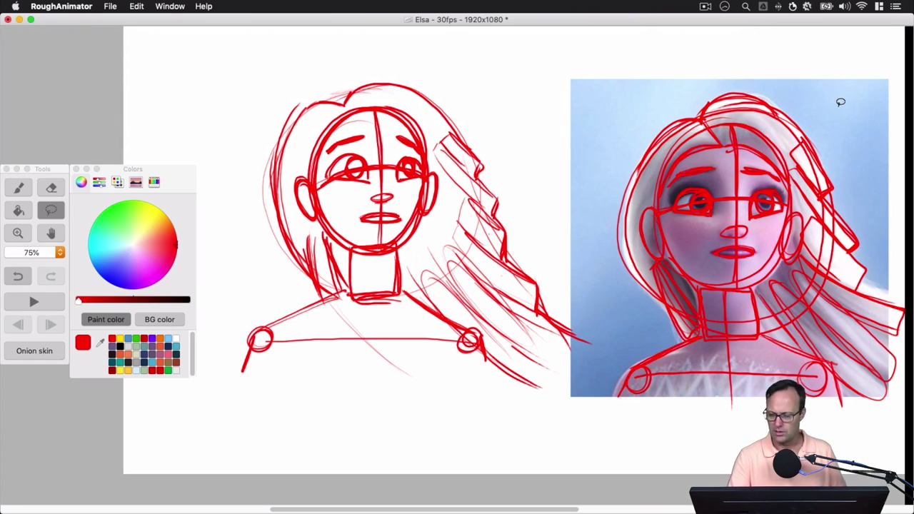
left_click_drag(845, 111, 714, 66)
mouse_move(646, 95)
left_mouse_down()
mouse_move(696, 450)
mouse_move(846, 107)
mouse_move(777, 74)
left_mouse_up()
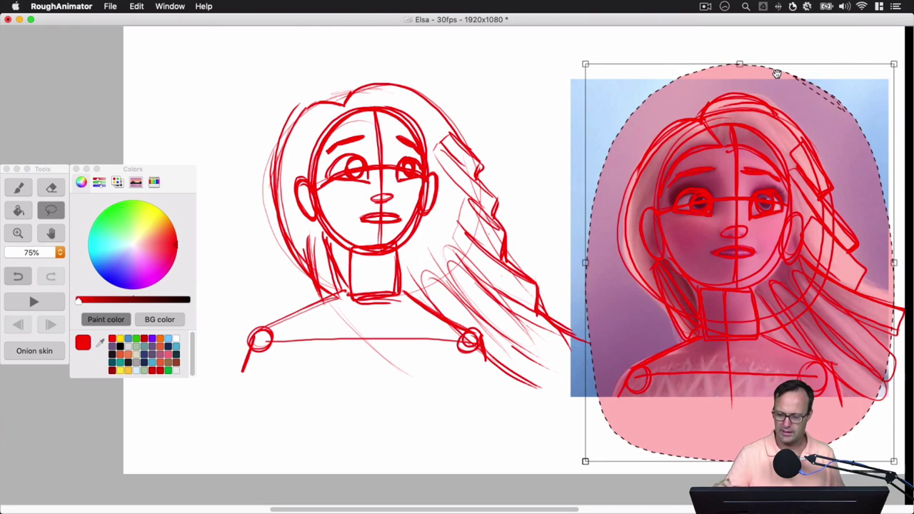
key("Delete")
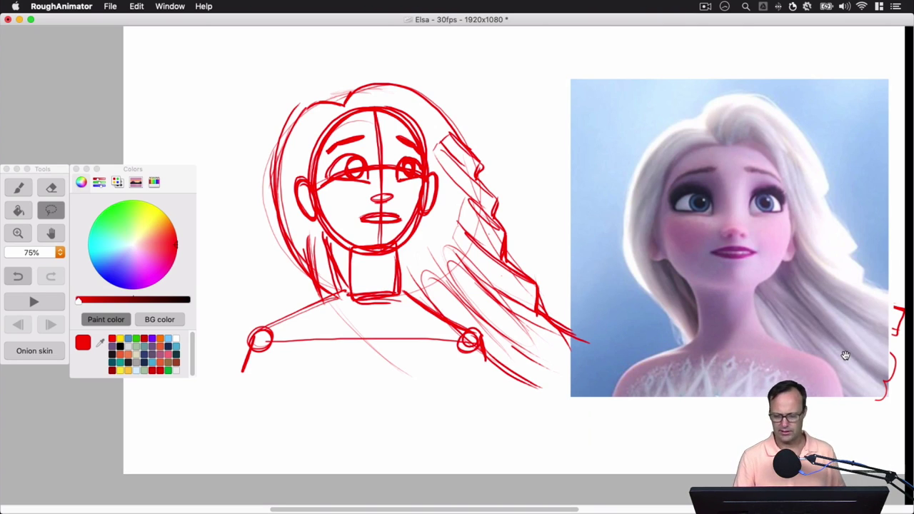
With the brush, try tracing the dress's curved neckline across the chest of the reference image
left_click(19, 187)
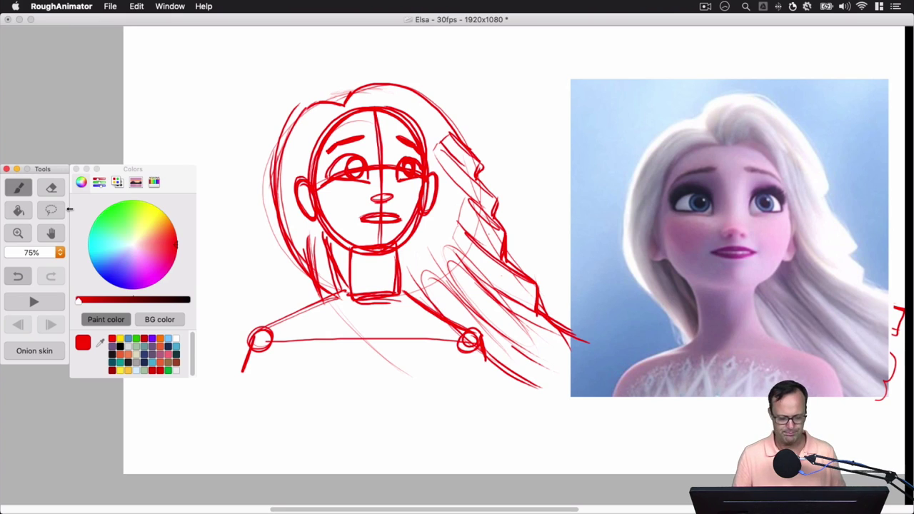
left_click(670, 365)
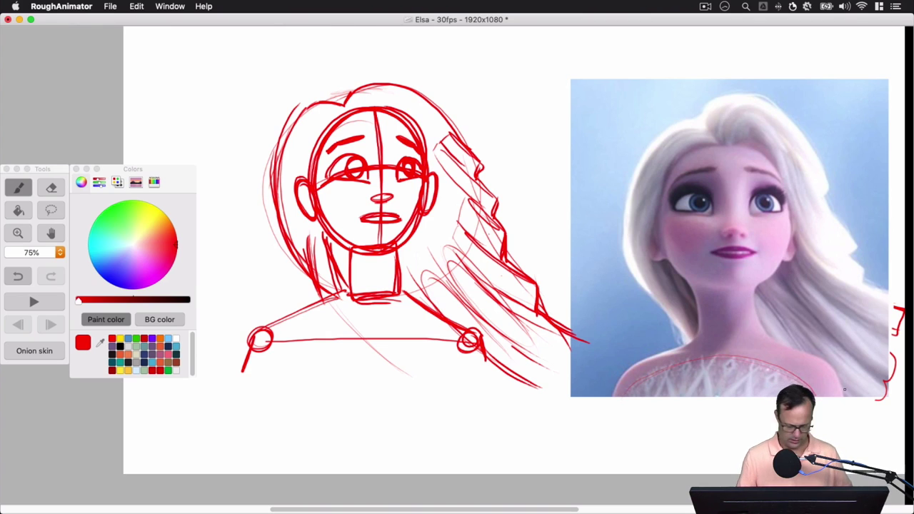
key("super+z")
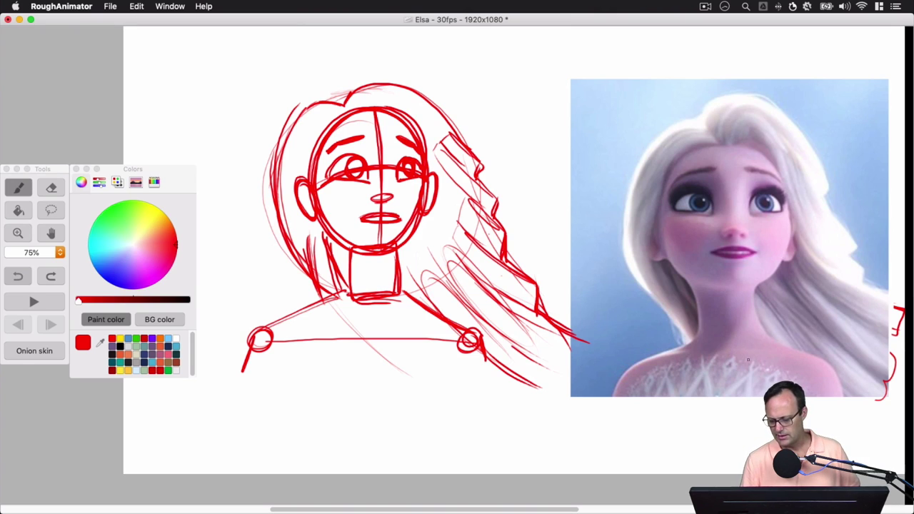
mouse_move(627, 393)
left_mouse_down()
mouse_move(697, 363)
mouse_move(756, 367)
mouse_move(807, 397)
left_mouse_up()
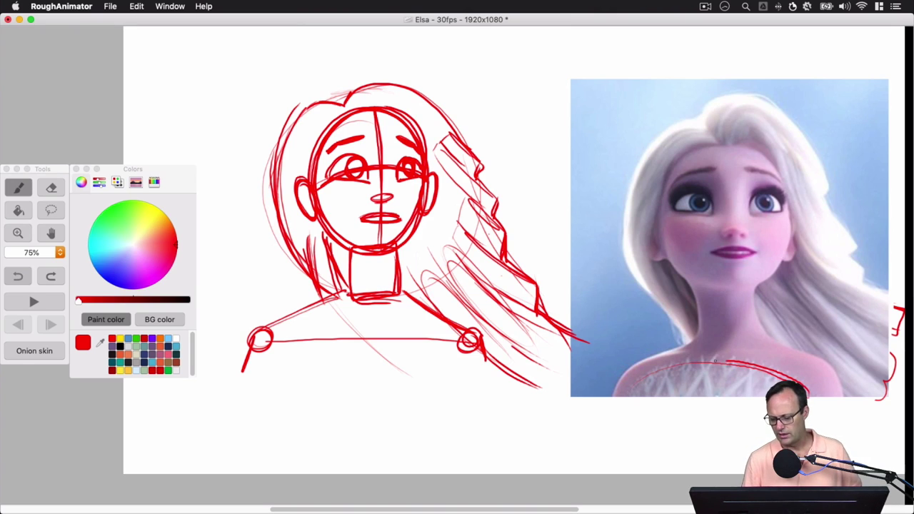
key("super+z")
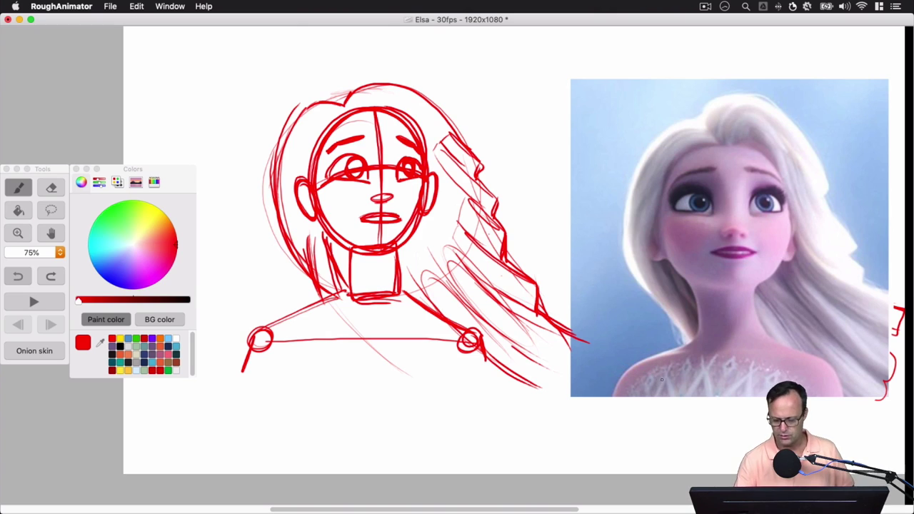
Try sketching the crossed and V-shaped dress pattern over the chest of the reference image
mouse_move(657, 363)
left_mouse_down()
mouse_move(671, 391)
mouse_move(657, 391)
mouse_move(681, 392)
mouse_move(685, 360)
mouse_move(708, 396)
left_mouse_up()
left_click_drag(715, 356, 681, 406)
key("super+z")
key("super+z")
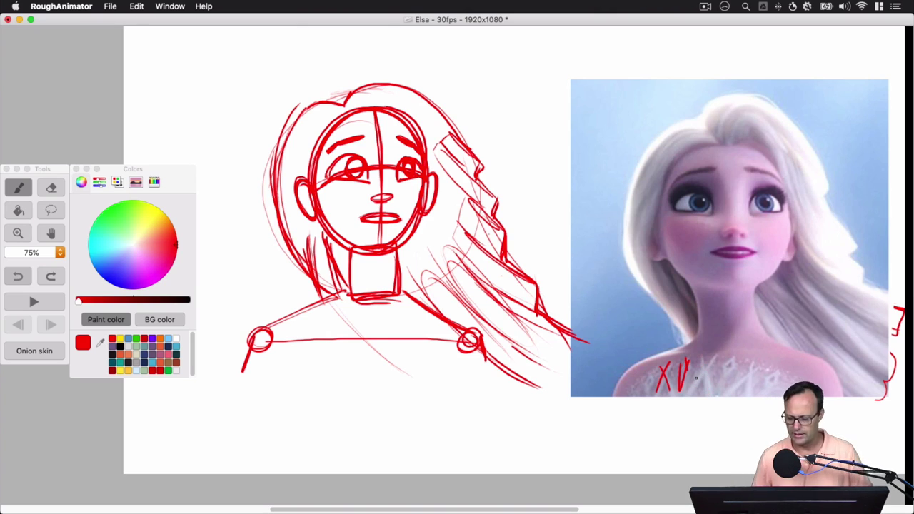
key("super+z")
key("super+z")
key("super+z")
key("super+z")
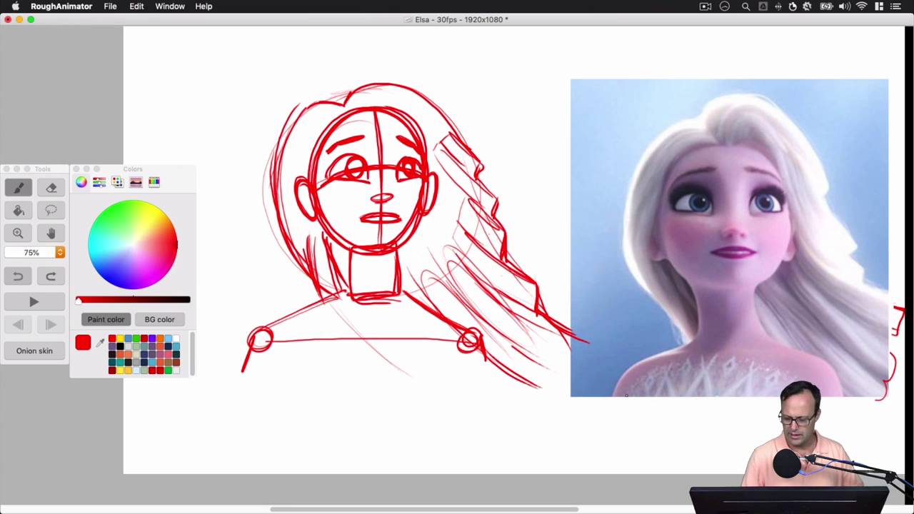
Draw the curved neckline between the new drawing's shoulders, and an X of crossed strips at the dress centre on both the reference and the drawing
mouse_move(264, 369)
left_mouse_down()
mouse_move(284, 351)
mouse_move(432, 347)
mouse_move(465, 370)
mouse_move(318, 332)
mouse_move(256, 370)
left_mouse_up()
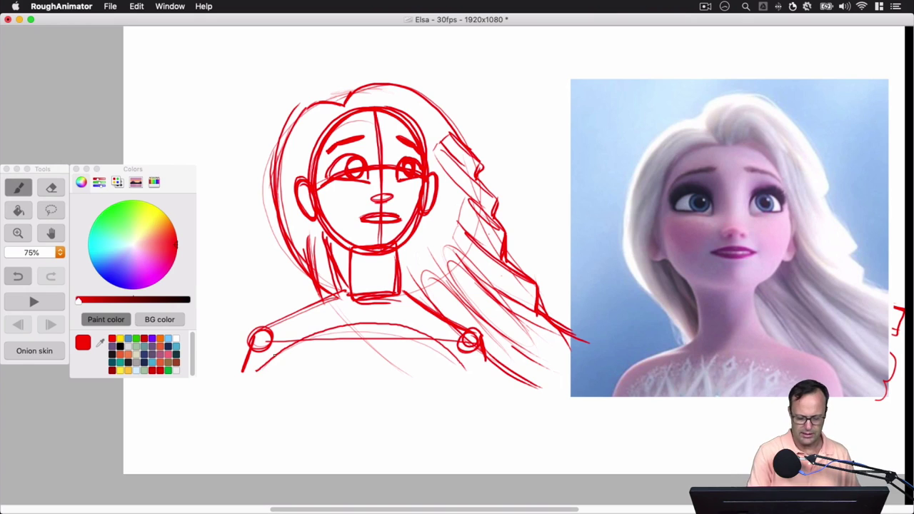
left_click_drag(310, 337, 435, 335)
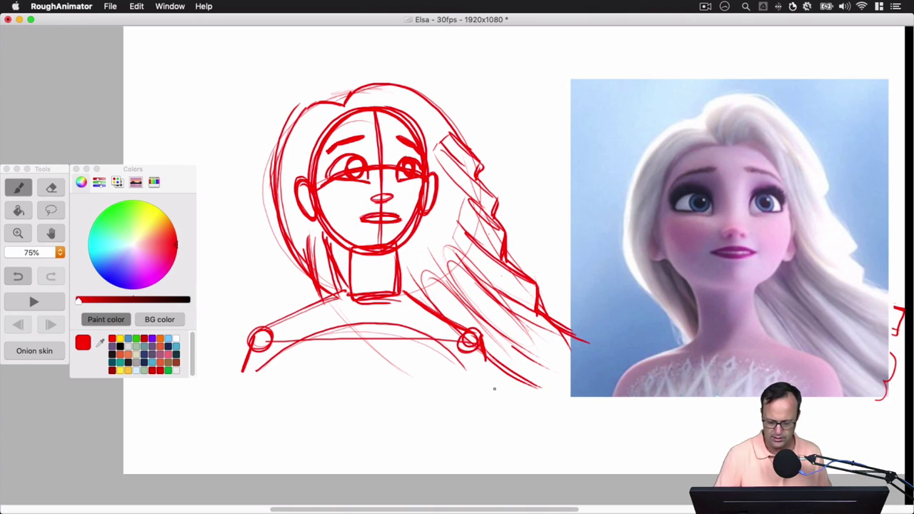
mouse_move(705, 397)
left_mouse_down()
mouse_move(702, 355)
mouse_move(706, 400)
mouse_move(717, 351)
mouse_move(679, 397)
left_mouse_up()
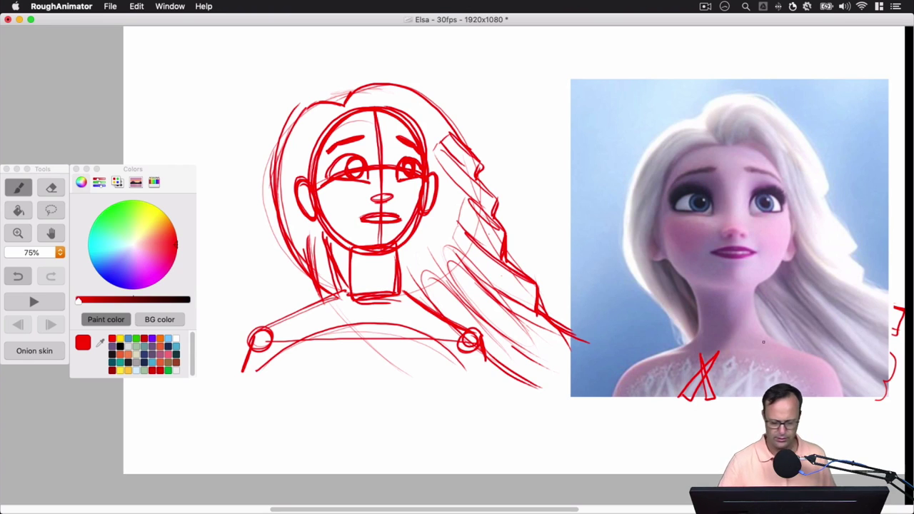
mouse_move(352, 369)
left_mouse_down()
mouse_move(364, 369)
mouse_move(352, 378)
left_mouse_up()
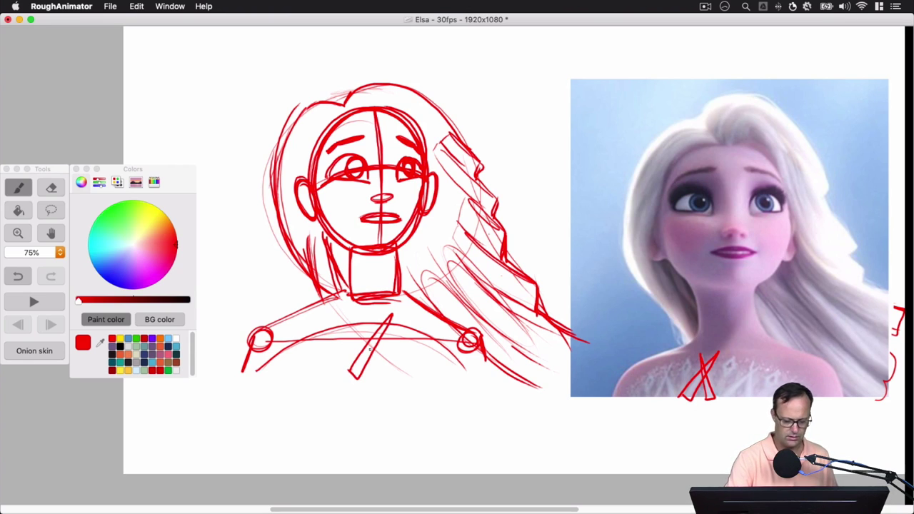
mouse_move(356, 322)
left_mouse_down()
mouse_move(390, 374)
mouse_move(377, 362)
mouse_move(366, 344)
mouse_move(394, 368)
mouse_move(386, 380)
left_mouse_up()
key("super+z")
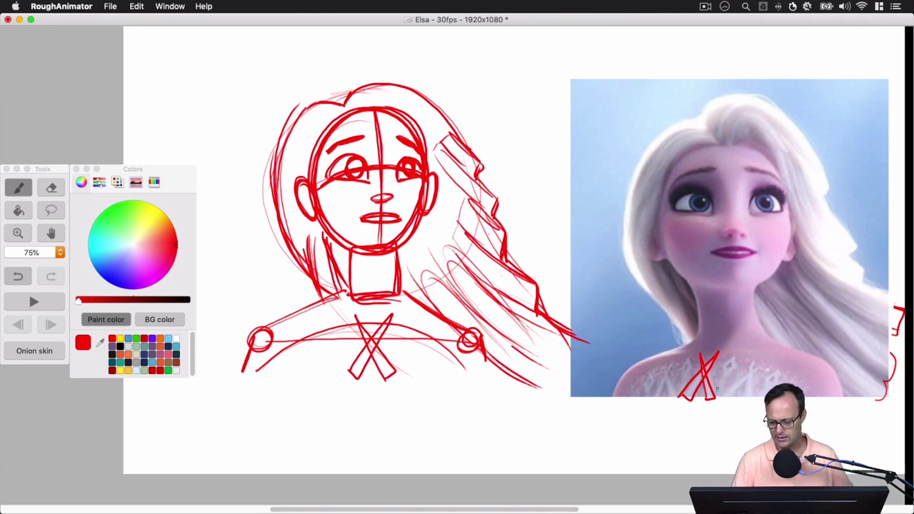
Add a diamond-topped stem to the right of the central X on the reference and on the new drawing
mouse_move(716, 389)
left_mouse_down()
mouse_move(730, 358)
mouse_move(723, 401)
left_mouse_up()
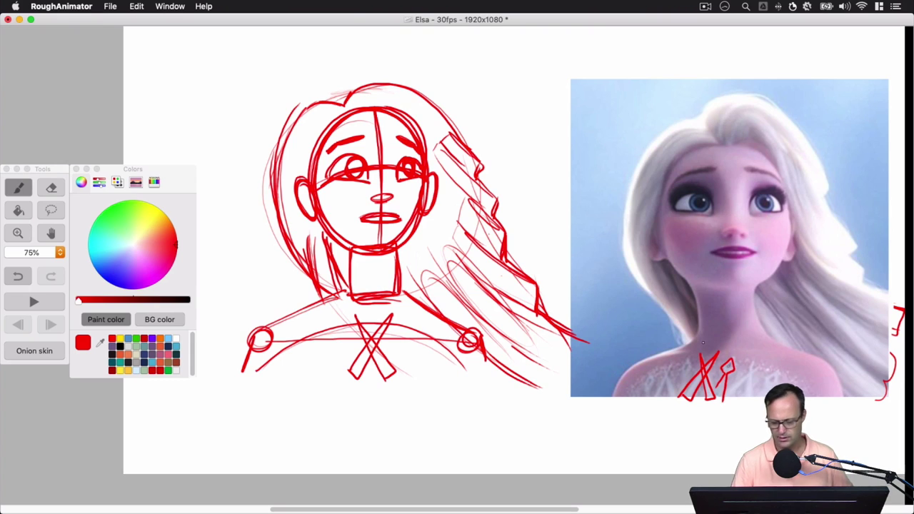
left_click_drag(396, 364, 416, 324)
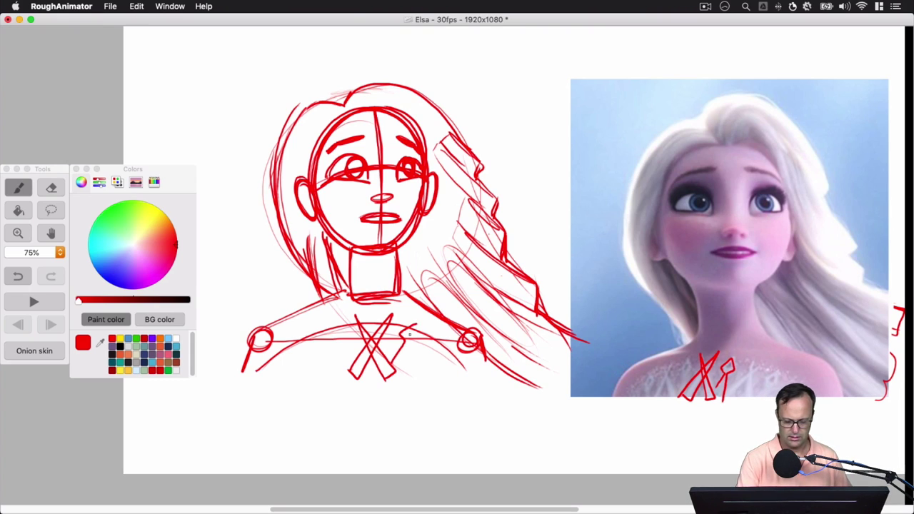
key("super+z")
mouse_move(393, 362)
left_mouse_down()
mouse_move(404, 329)
mouse_move(419, 325)
mouse_move(404, 377)
left_mouse_up()
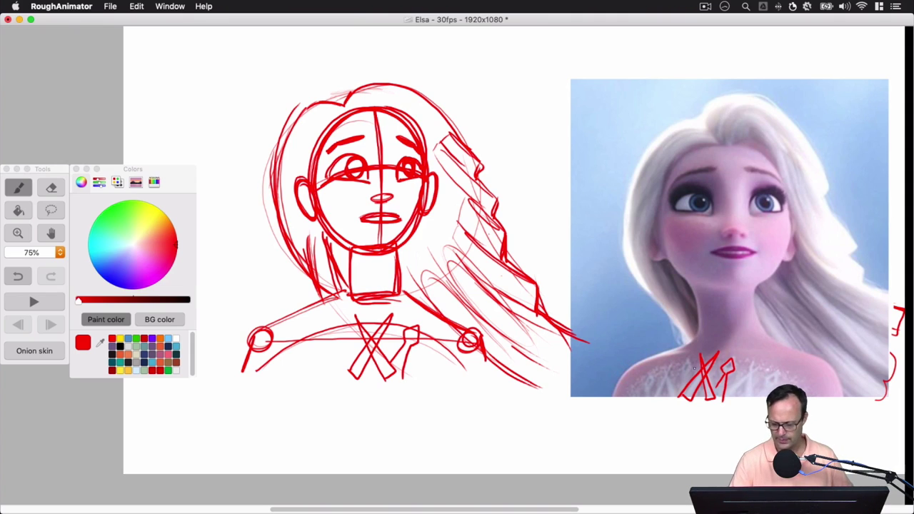
Continue the dress pattern toward the right shoulder with crossed strips, a smaller diamond-topped stem and short slanted strokes
left_click_drag(745, 392, 751, 357)
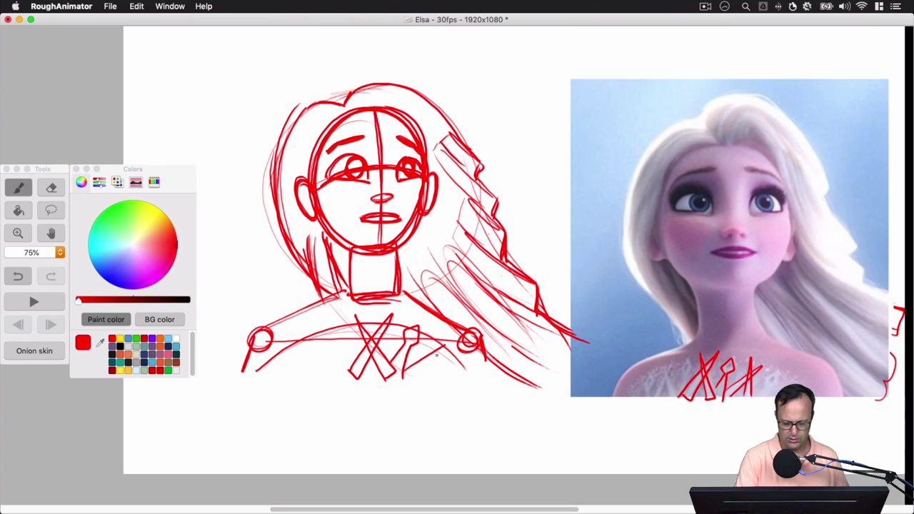
mouse_move(405, 379)
left_mouse_down()
mouse_move(447, 343)
mouse_move(428, 381)
left_mouse_up()
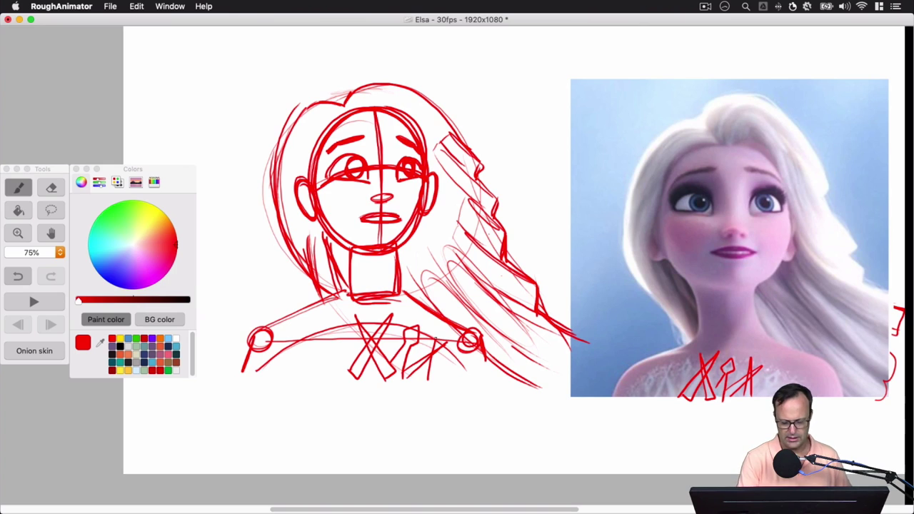
left_click_drag(436, 340, 421, 390)
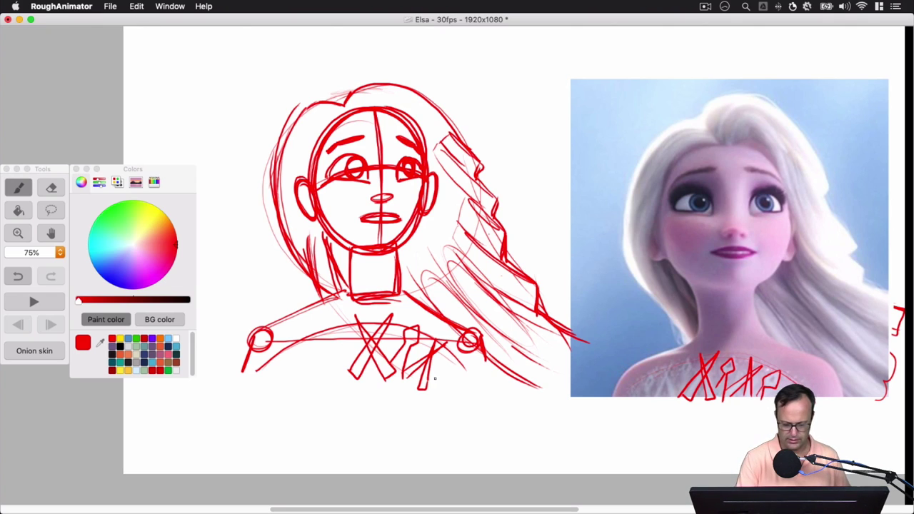
mouse_move(435, 379)
left_mouse_down()
mouse_move(457, 357)
mouse_move(458, 371)
mouse_move(446, 380)
mouse_move(447, 373)
left_mouse_up()
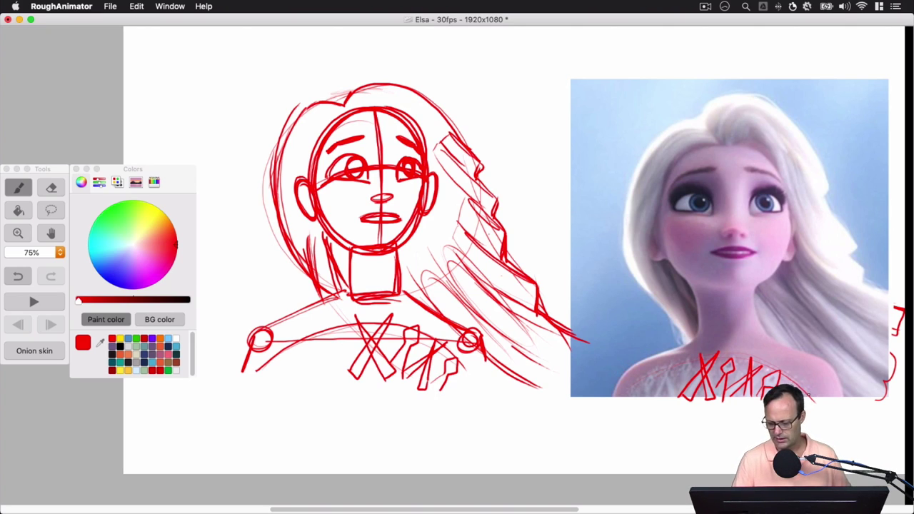
mouse_move(451, 387)
left_mouse_down()
mouse_move(463, 377)
mouse_move(455, 393)
left_mouse_up()
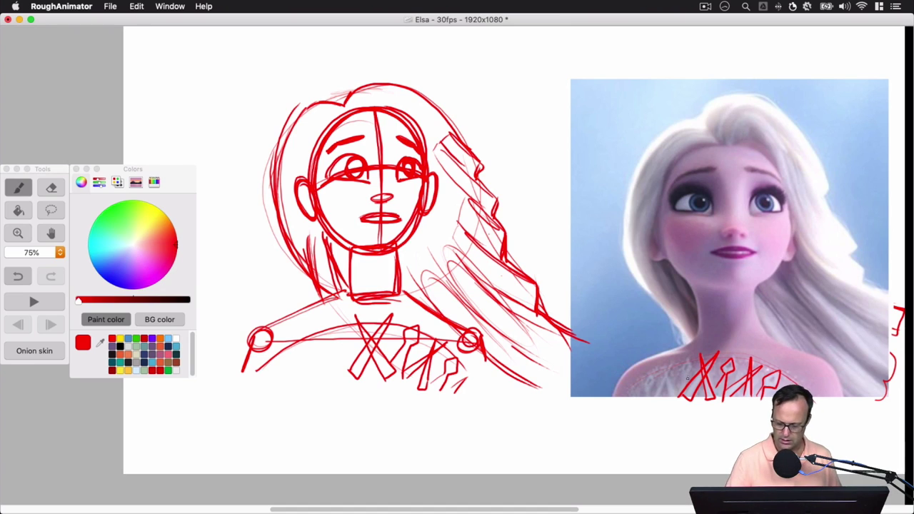
Add a diamond-topped stem and narrow crossed strips to the left of the central X on the new drawing
mouse_move(688, 379)
left_mouse_down()
mouse_move(687, 361)
mouse_move(684, 373)
left_mouse_up()
mouse_move(350, 369)
left_mouse_down()
mouse_move(332, 323)
mouse_move(334, 357)
left_mouse_up()
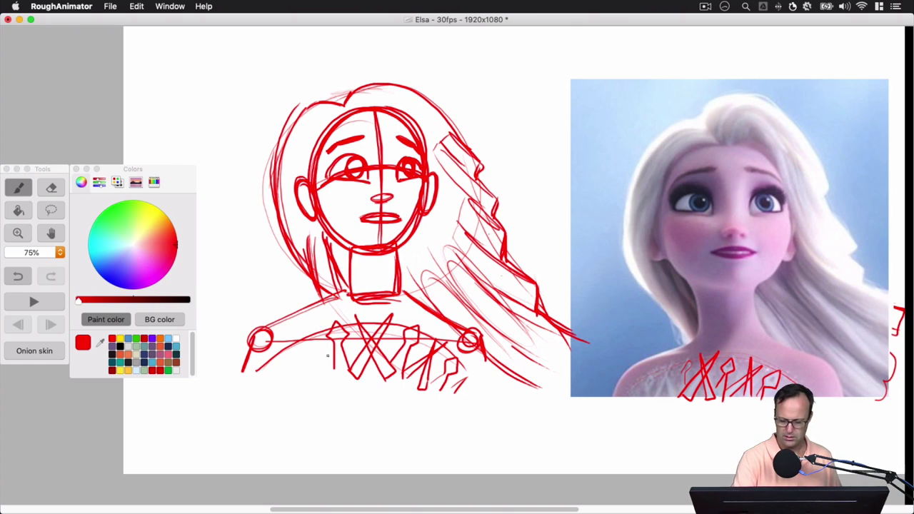
left_click_drag(327, 367, 300, 323)
left_click_drag(331, 377, 302, 327)
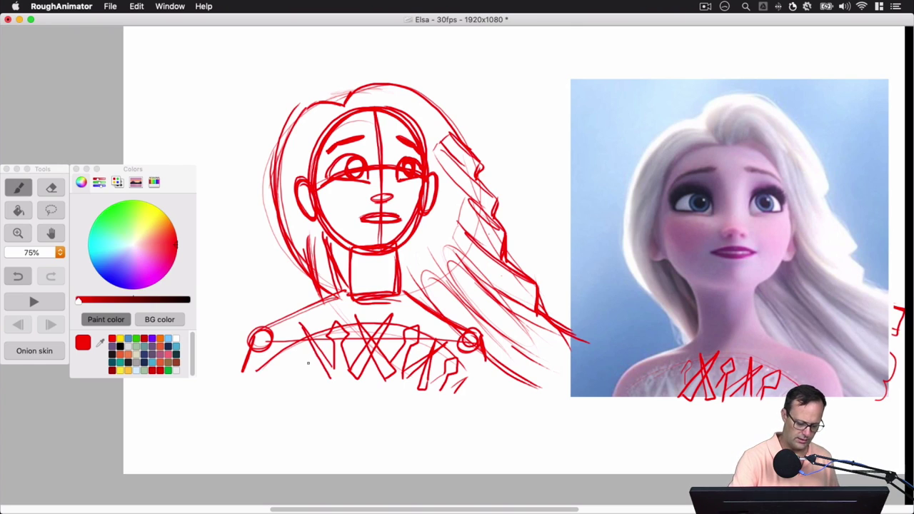
key("super+z")
key("super+z")
mouse_move(334, 370)
left_mouse_down()
mouse_move(312, 350)
mouse_move(319, 369)
mouse_move(307, 373)
mouse_move(316, 332)
left_mouse_up()
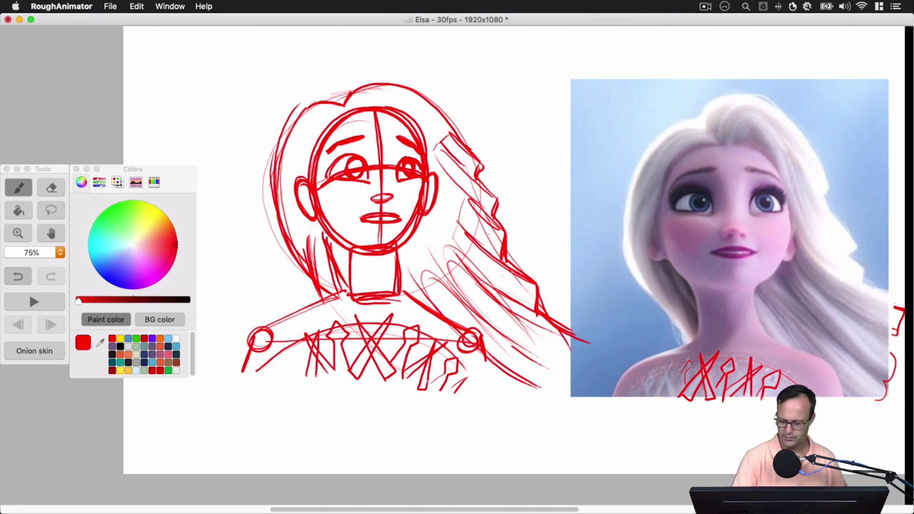
Extend the dress pattern to the left shoulder with another diamond-topped stem and crossed strips, and place a small mark inside each diamond
mouse_move(305, 377)
left_mouse_down()
mouse_move(284, 345)
mouse_move(296, 383)
mouse_move(275, 388)
mouse_move(275, 355)
mouse_move(291, 381)
mouse_move(270, 368)
mouse_move(283, 388)
left_mouse_up()
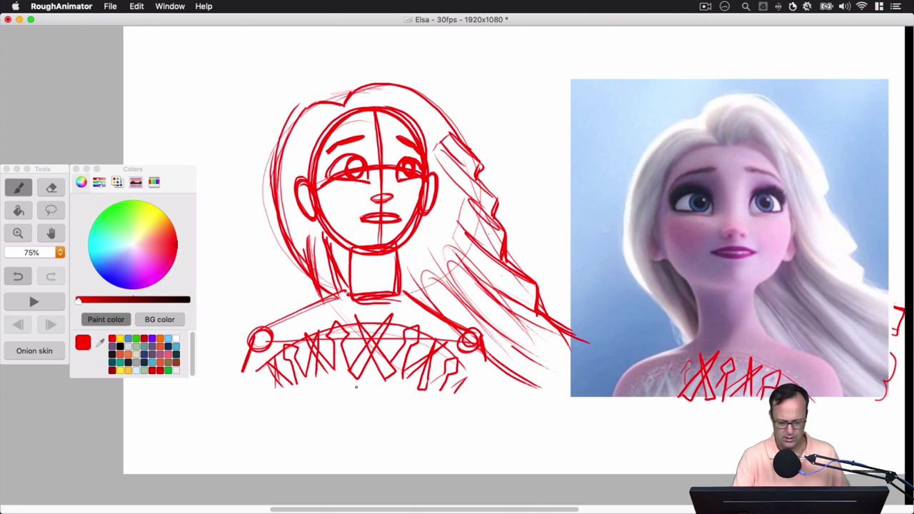
left_click_drag(289, 349, 290, 348)
left_click_drag(337, 329, 339, 336)
left_click_drag(411, 333, 412, 340)
left_click_drag(452, 362, 450, 368)
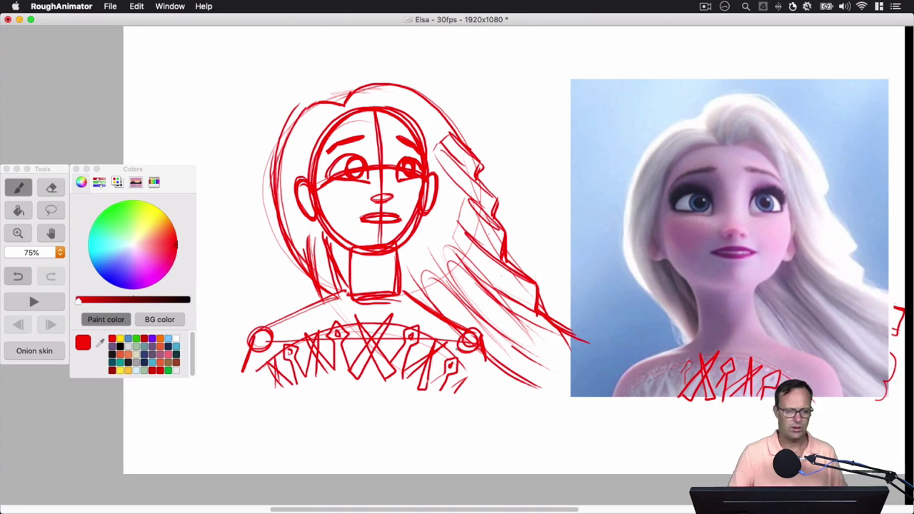
In the timeline, make Cleanups the active layer, fade the Shapes layer to a low opacity, and close the timeline
left_click(183, 6)
left_click(193, 154)
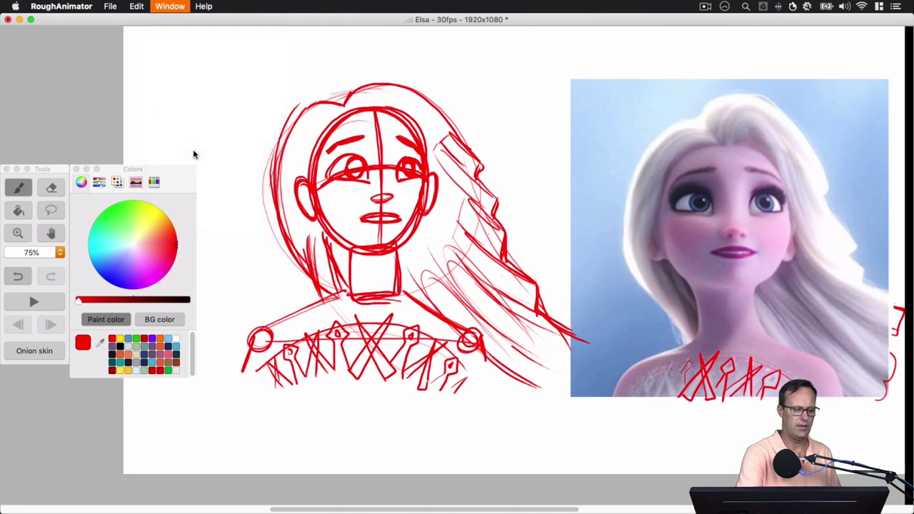
left_click(173, 93)
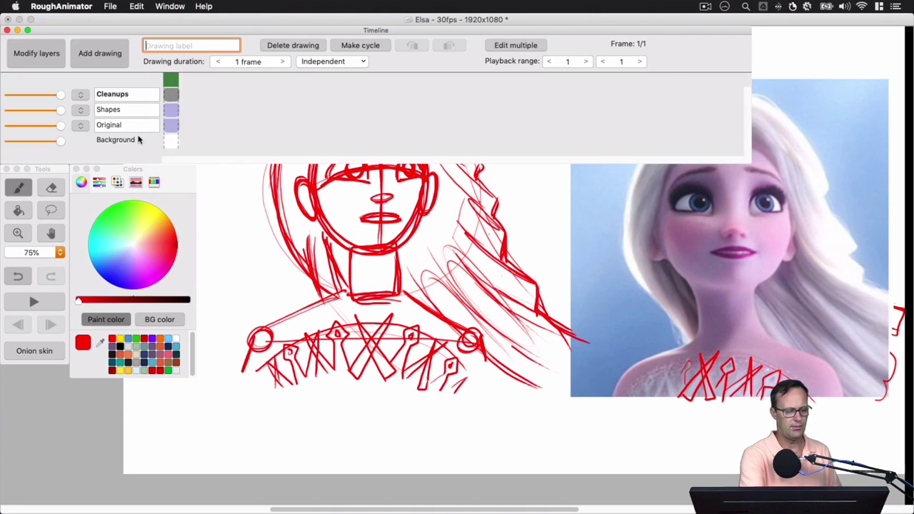
left_click_drag(60, 110, 15, 114)
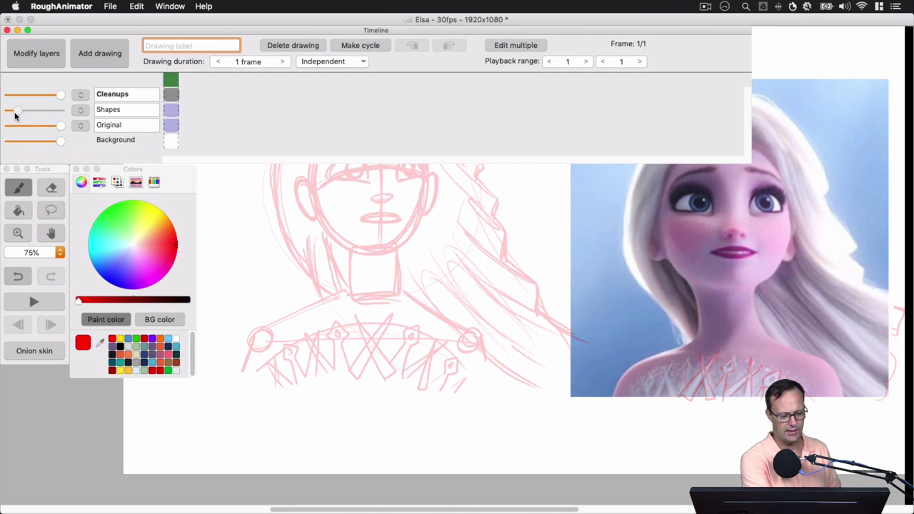
left_click(8, 30)
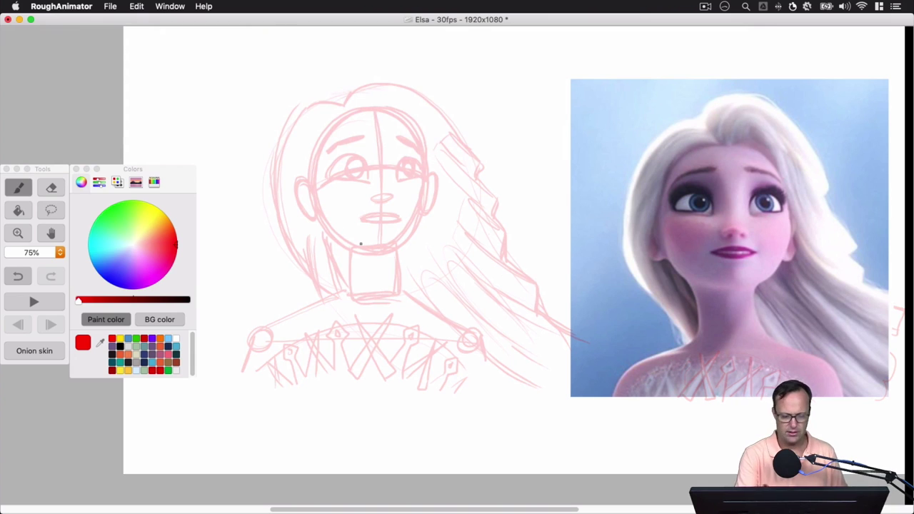
At 100% zoom, outline both eyes in black over the faded sketch, and draw the right eye's iris and filled pupil
left_click(121, 346)
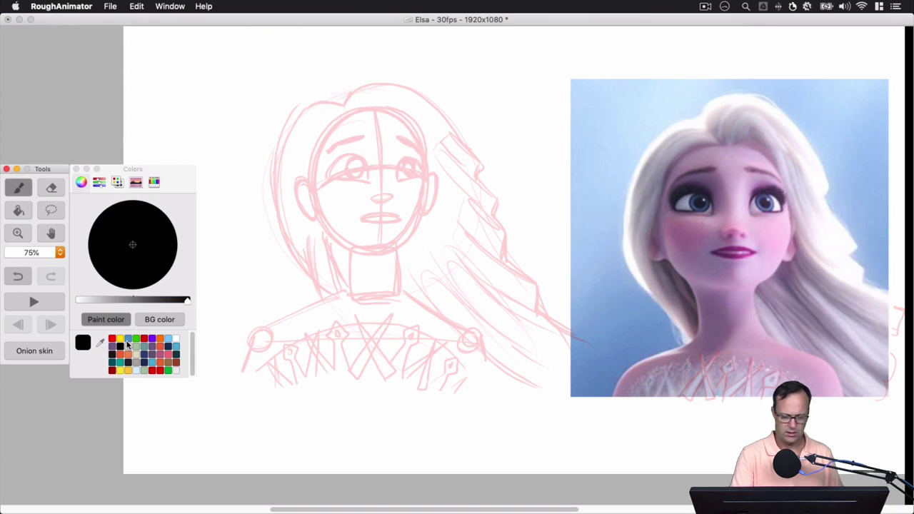
left_click(402, 188, "super")
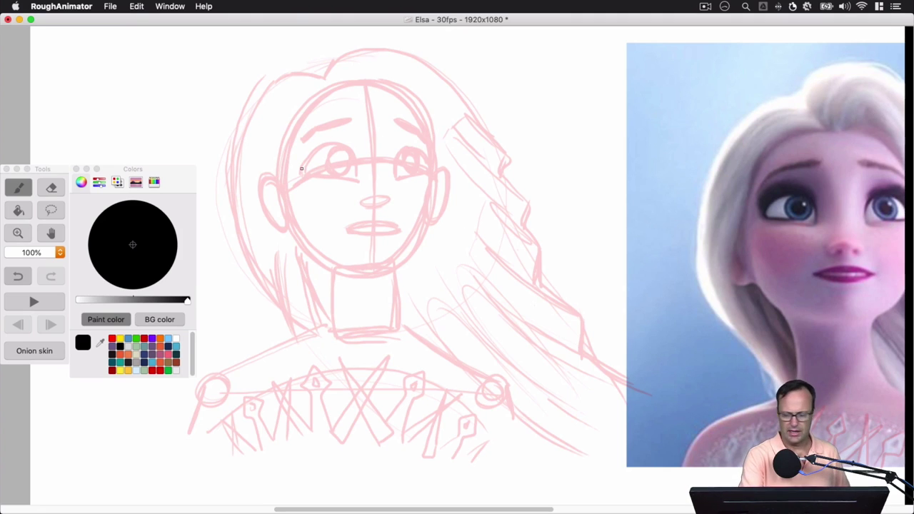
mouse_move(306, 173)
left_mouse_down()
mouse_move(315, 150)
mouse_move(337, 145)
mouse_move(349, 151)
mouse_move(354, 179)
mouse_move(303, 173)
left_mouse_up()
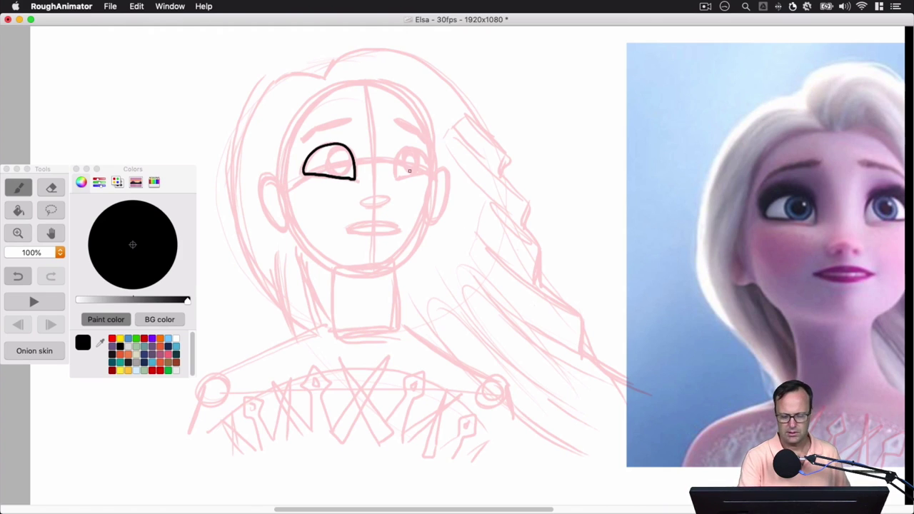
mouse_move(393, 177)
left_mouse_down()
mouse_move(401, 151)
mouse_move(419, 150)
mouse_move(430, 169)
mouse_move(392, 179)
left_mouse_up()
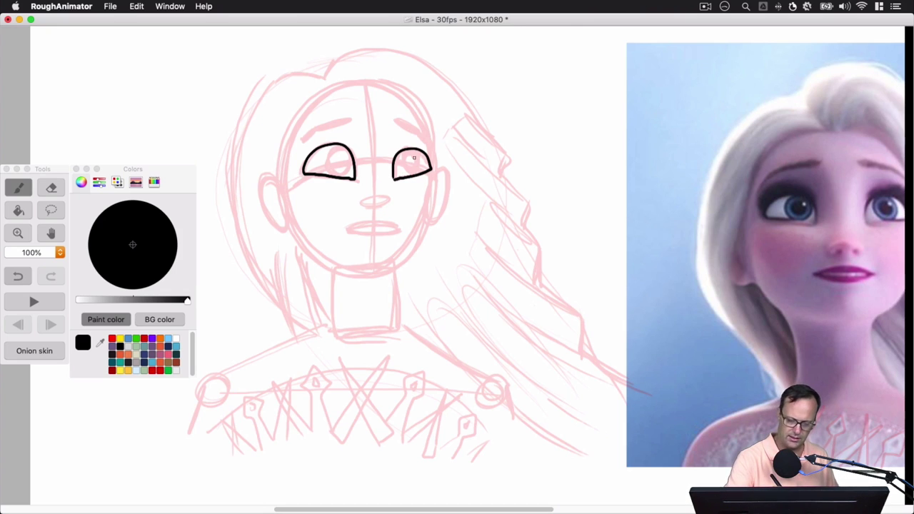
mouse_move(415, 151)
left_mouse_down()
mouse_move(401, 165)
mouse_move(421, 162)
mouse_move(407, 151)
mouse_move(408, 175)
mouse_move(407, 157)
mouse_move(414, 164)
left_mouse_up()
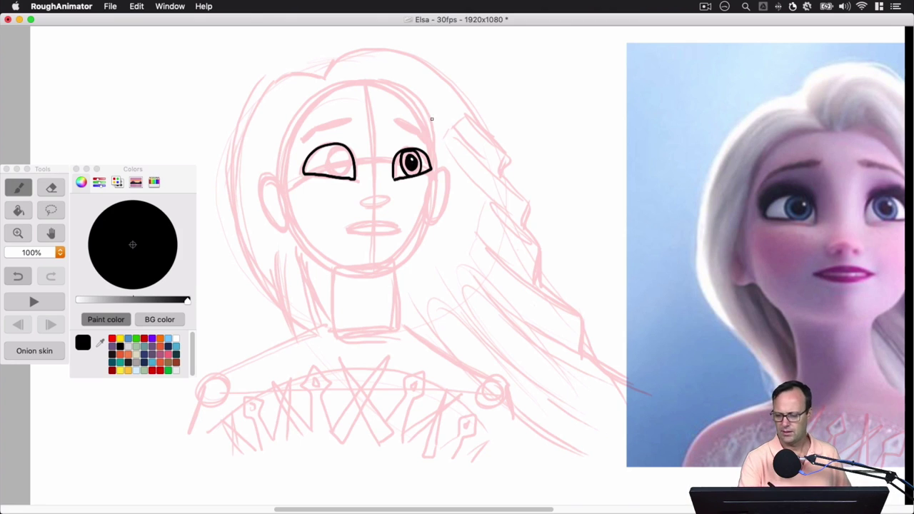
Mark the dark lash area on the reference's right eye and fill in thick black lashes above the drawing's right eye
key("space")
left_click_drag(808, 256, 769, 255)
mouse_move(849, 187)
left_mouse_down()
mouse_move(875, 194)
mouse_move(874, 207)
left_mouse_up()
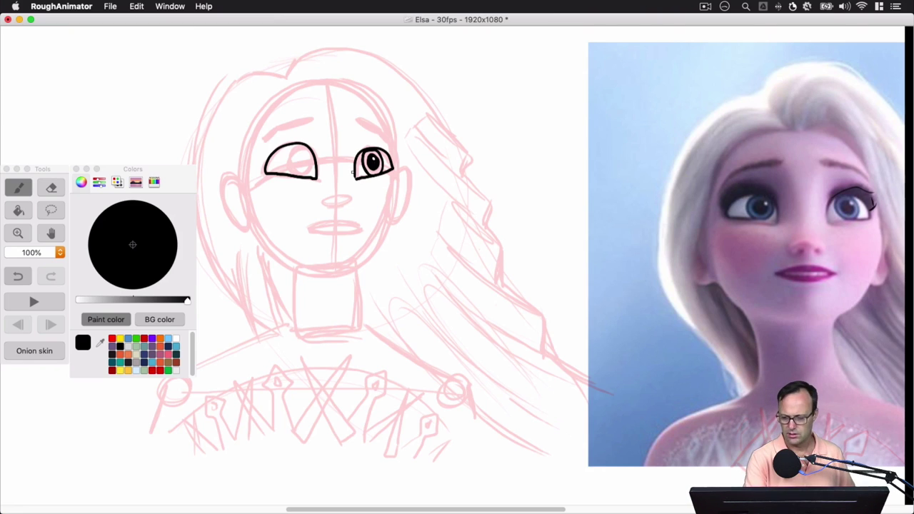
mouse_move(353, 165)
left_mouse_down()
mouse_move(362, 150)
mouse_move(390, 139)
mouse_move(397, 155)
mouse_move(380, 141)
mouse_move(388, 138)
mouse_move(397, 165)
left_mouse_up()
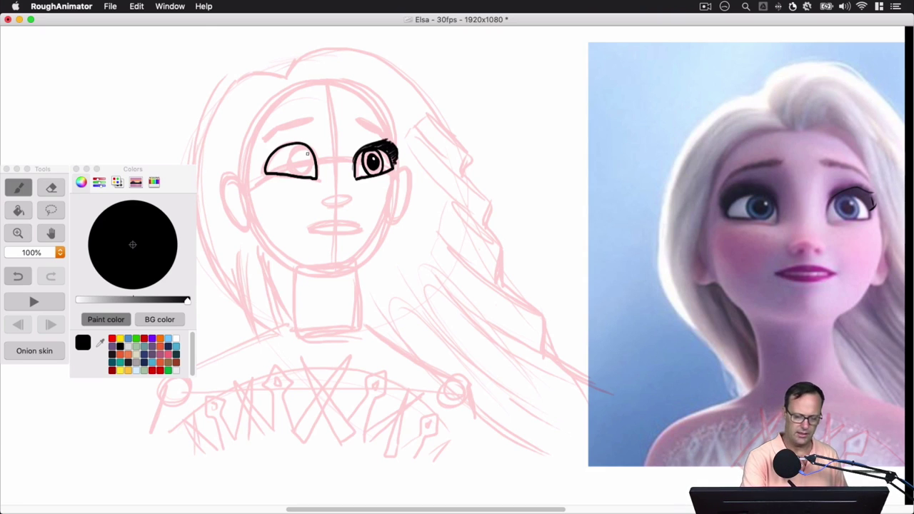
Draw the left eye's round iris and a filled black pupil with a small highlight
mouse_move(309, 147)
left_mouse_down()
mouse_move(286, 170)
mouse_move(305, 148)
mouse_move(311, 173)
mouse_move(311, 147)
left_mouse_up()
mouse_move(296, 145)
left_mouse_down()
mouse_move(282, 161)
mouse_move(288, 173)
left_mouse_up()
key("super+z")
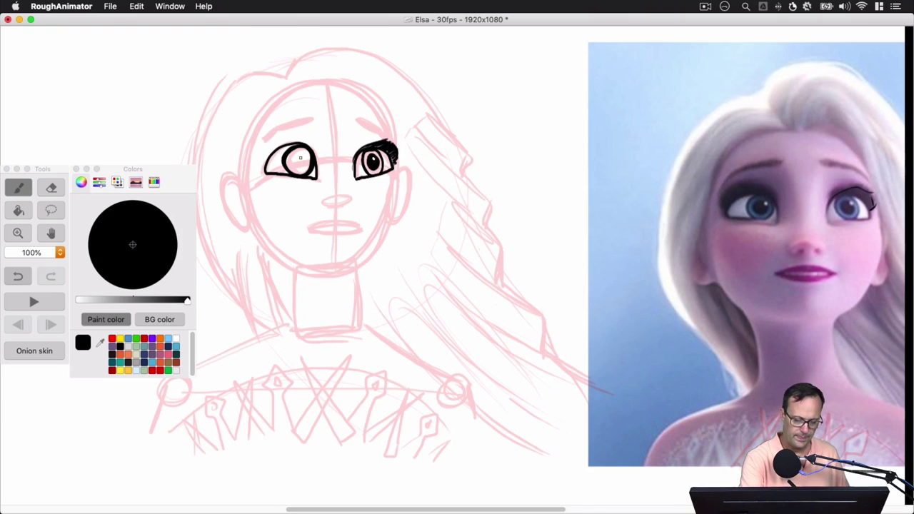
mouse_move(300, 158)
left_mouse_down()
mouse_move(294, 154)
mouse_move(305, 167)
mouse_move(304, 153)
mouse_move(290, 158)
mouse_move(307, 153)
mouse_move(294, 164)
mouse_move(305, 168)
left_mouse_up()
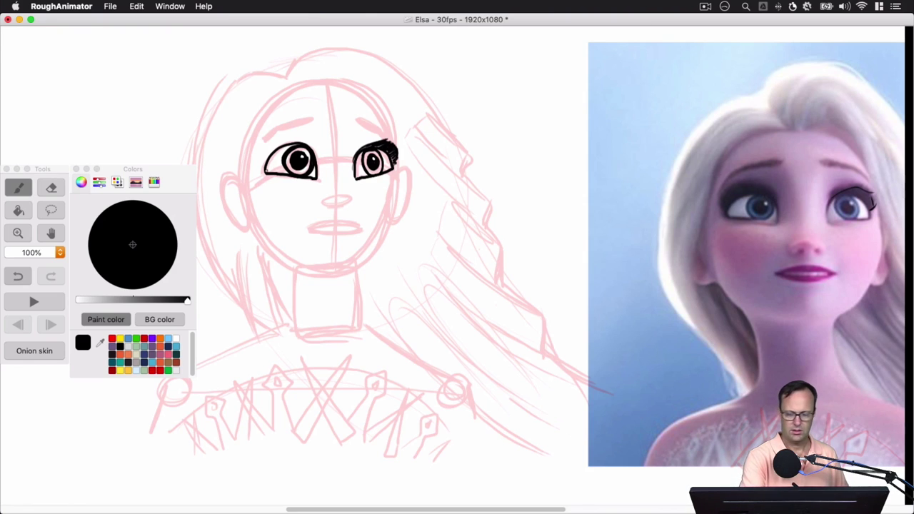
Outline and fill a thick black lash area over the left eye, and touch up the right eye's lashes
left_click_drag(267, 172, 262, 147)
mouse_move(317, 164)
left_mouse_down()
mouse_move(299, 137)
mouse_move(269, 135)
mouse_move(263, 155)
left_mouse_up()
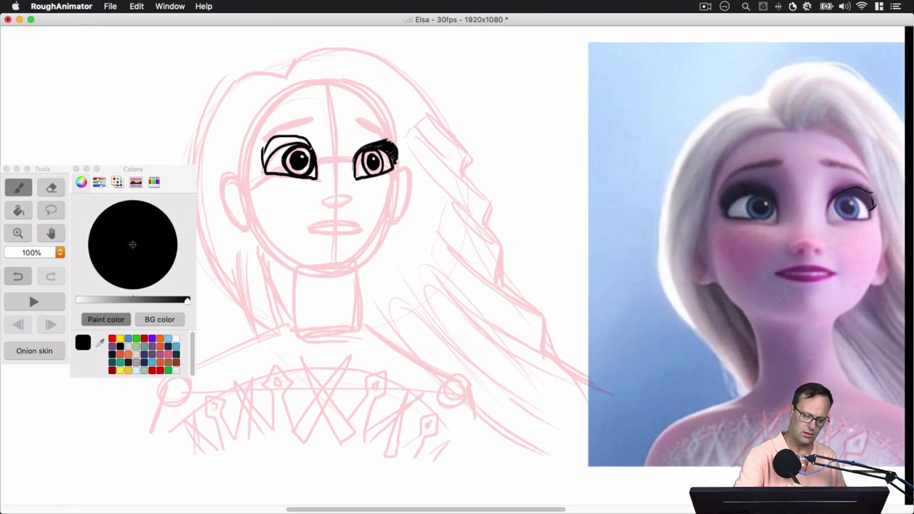
mouse_move(313, 140)
left_mouse_down()
mouse_move(275, 138)
mouse_move(264, 154)
mouse_move(265, 169)
mouse_move(288, 174)
mouse_move(262, 177)
mouse_move(297, 179)
left_mouse_up()
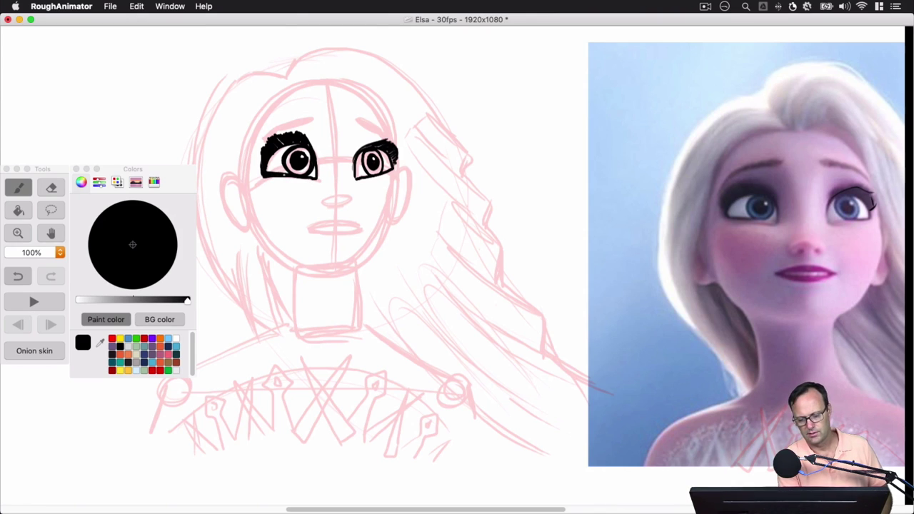
mouse_move(361, 177)
left_mouse_down()
mouse_move(395, 172)
mouse_move(394, 159)
mouse_move(374, 150)
left_mouse_up()
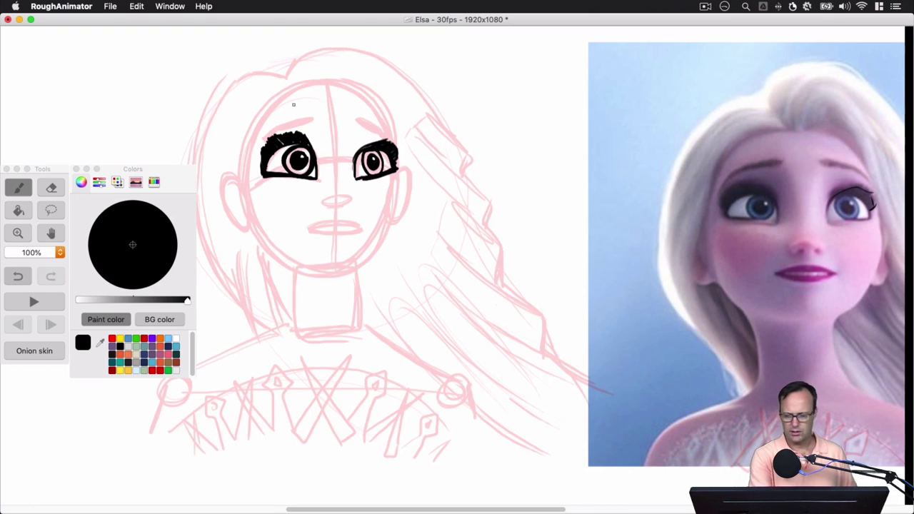
Ink both eyebrows as thick black tapered strokes over the sketched ones, redoing the left brow's thickening
mouse_move(268, 140)
left_mouse_down()
mouse_move(262, 146)
mouse_move(311, 107)
mouse_move(263, 143)
mouse_move(305, 117)
left_mouse_up()
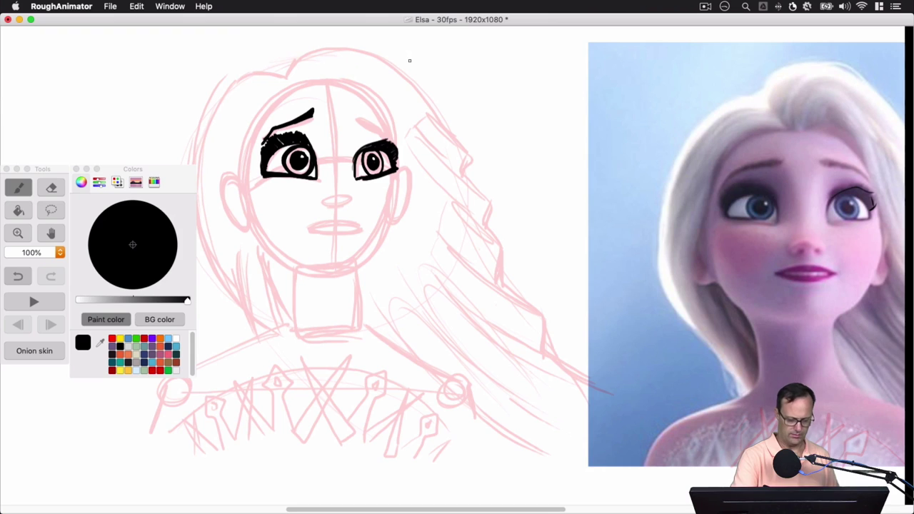
key("super+z")
key("super+z")
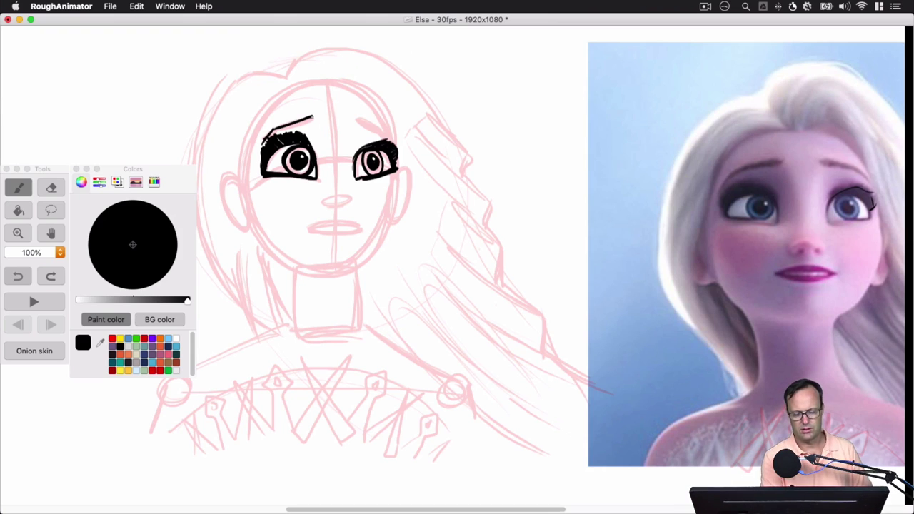
left_click_drag(312, 117, 269, 135)
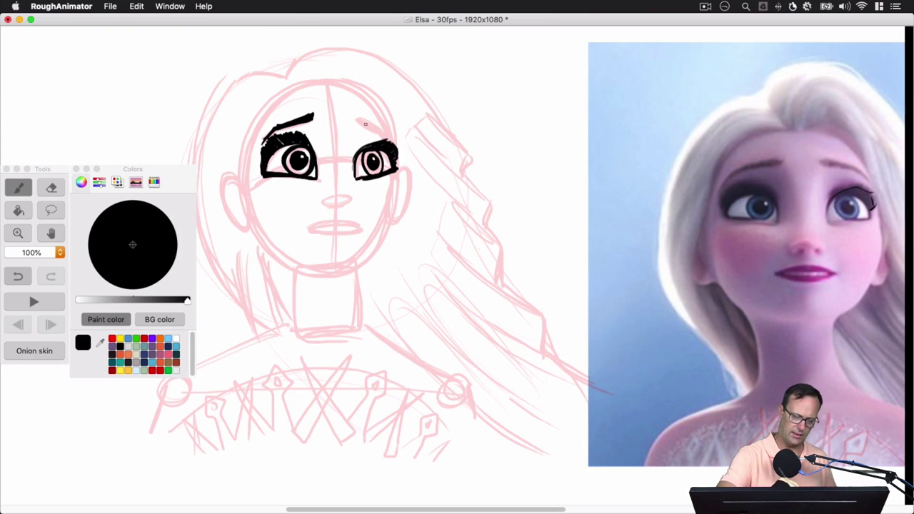
mouse_move(365, 125)
left_mouse_down()
mouse_move(357, 117)
mouse_move(390, 143)
left_mouse_up()
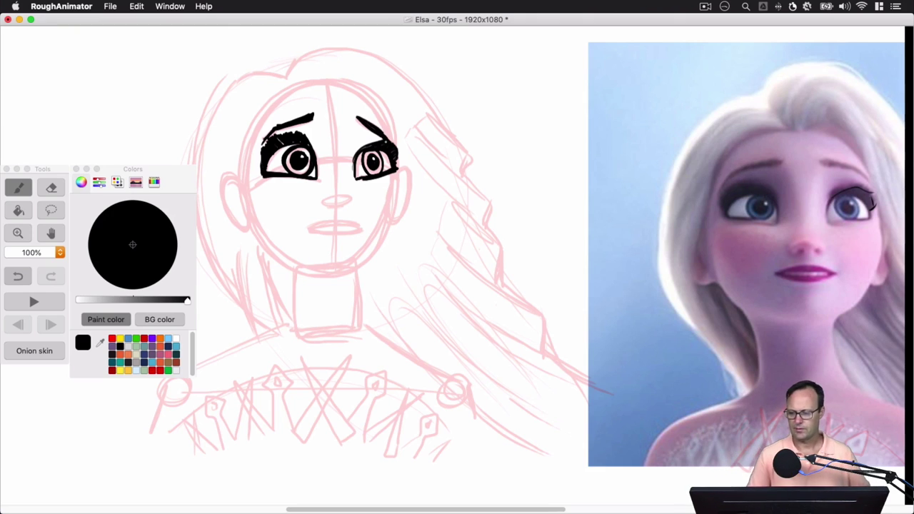
left_click_drag(355, 118, 367, 128)
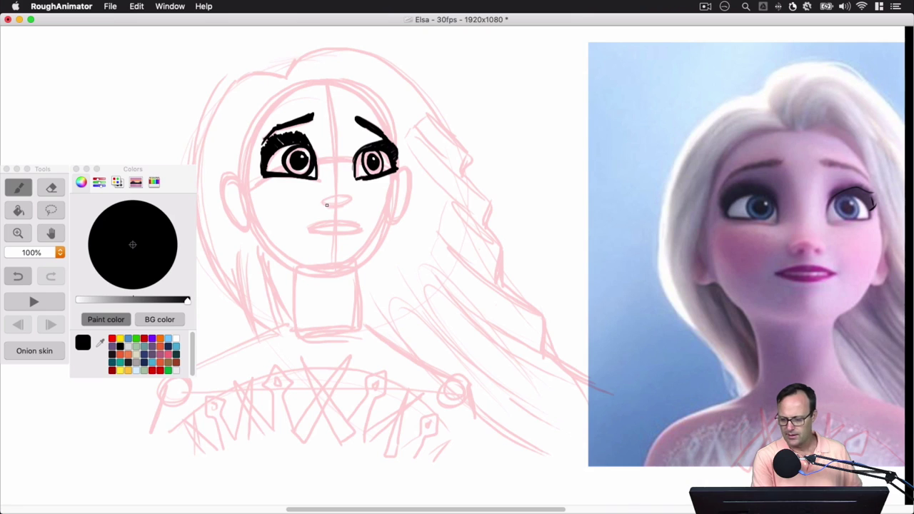
Ink the nose with its nostrils, a short curve for the tip and a small line beneath it
mouse_move(325, 207)
left_mouse_down()
mouse_move(354, 197)
mouse_move(326, 207)
mouse_move(347, 190)
mouse_move(332, 189)
left_mouse_up()
left_click(344, 202)
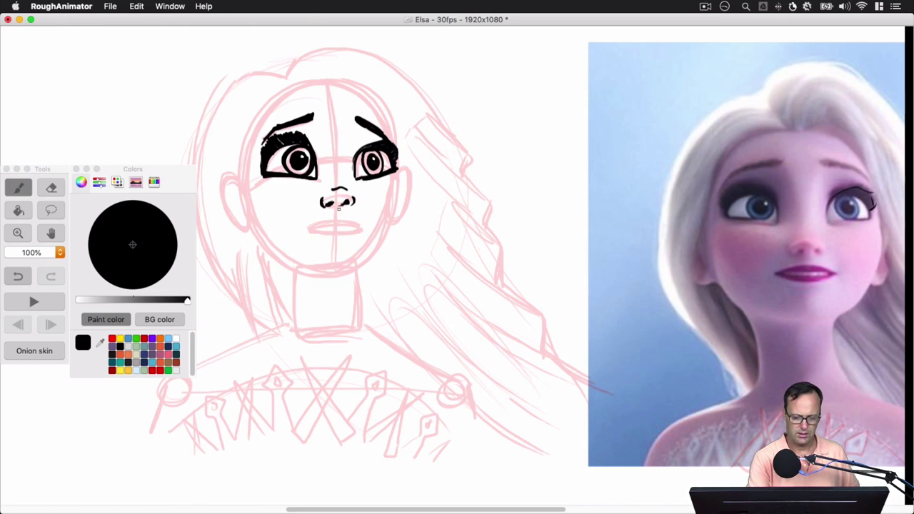
left_click_drag(338, 208, 337, 214)
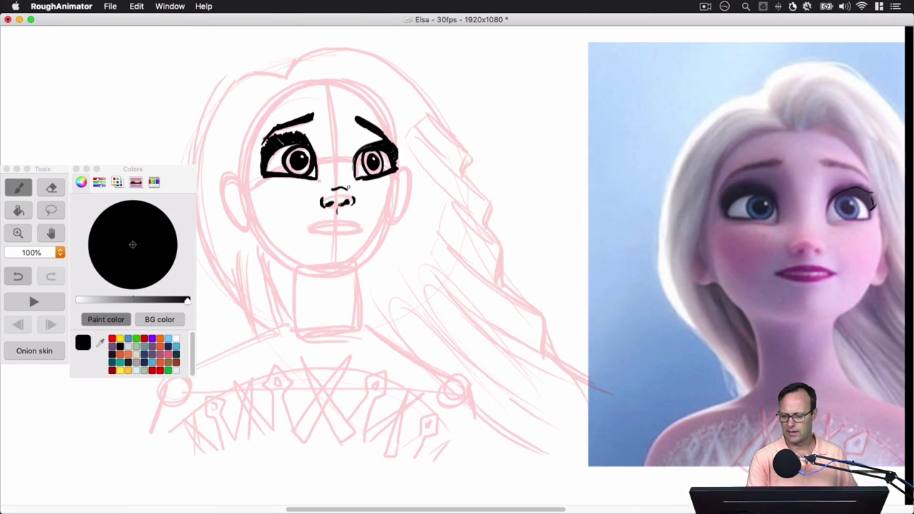
key("super+z")
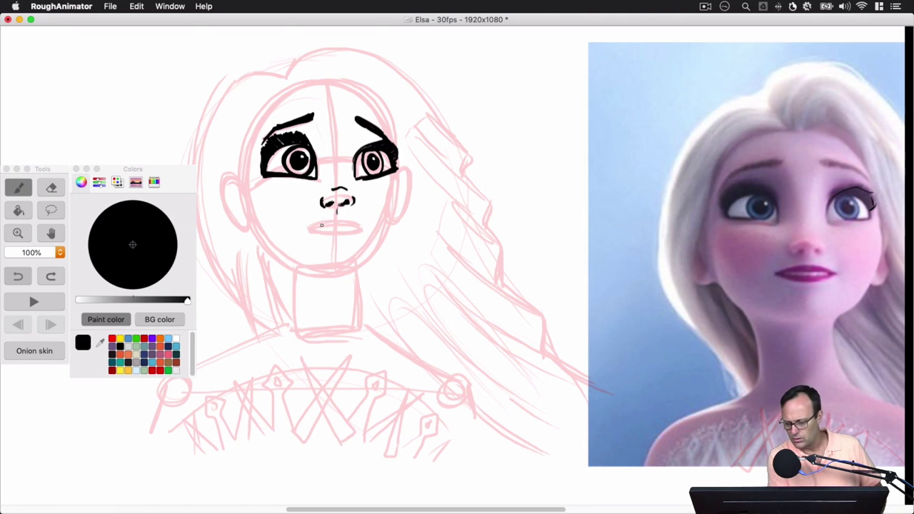
Ink the mouth over the sketch with an upper lip curve, a parting line and a lower lip
mouse_move(308, 231)
left_mouse_down()
mouse_move(329, 222)
mouse_move(367, 225)
left_mouse_up()
key("super+z")
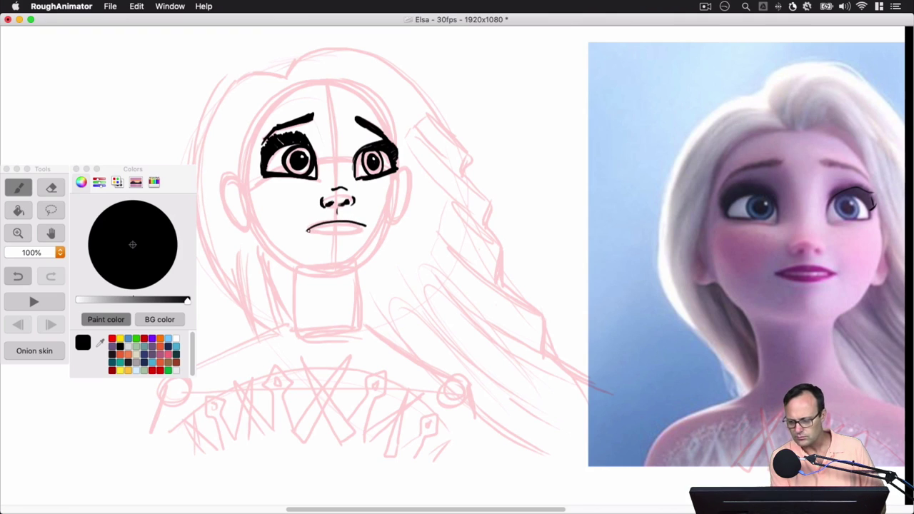
mouse_move(309, 232)
left_mouse_down()
mouse_move(364, 228)
mouse_move(355, 243)
mouse_move(370, 243)
mouse_move(344, 245)
mouse_move(386, 242)
mouse_move(362, 244)
mouse_move(390, 242)
left_mouse_up()
key("super+z")
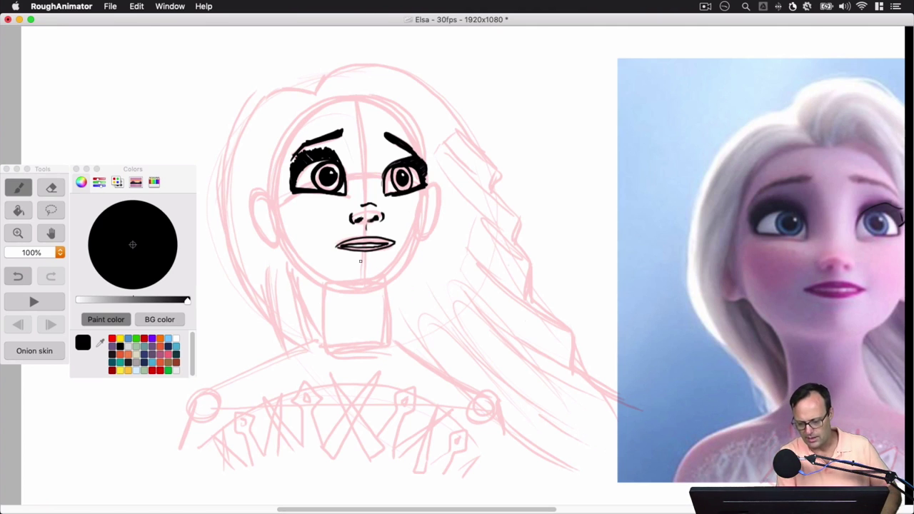
Erase the lower lip line and redraw it as a fuller black curve reaching both mouth corners
left_click(50, 188)
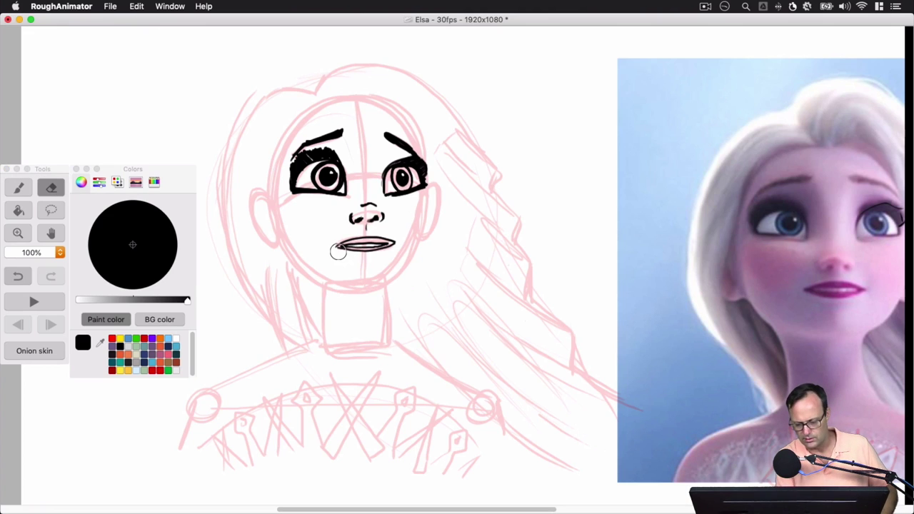
mouse_move(338, 252)
left_mouse_down()
mouse_move(393, 244)
mouse_move(357, 252)
mouse_move(375, 254)
mouse_move(391, 244)
mouse_move(368, 248)
mouse_move(394, 243)
left_mouse_up()
left_click(20, 188)
left_click_drag(387, 248, 394, 242)
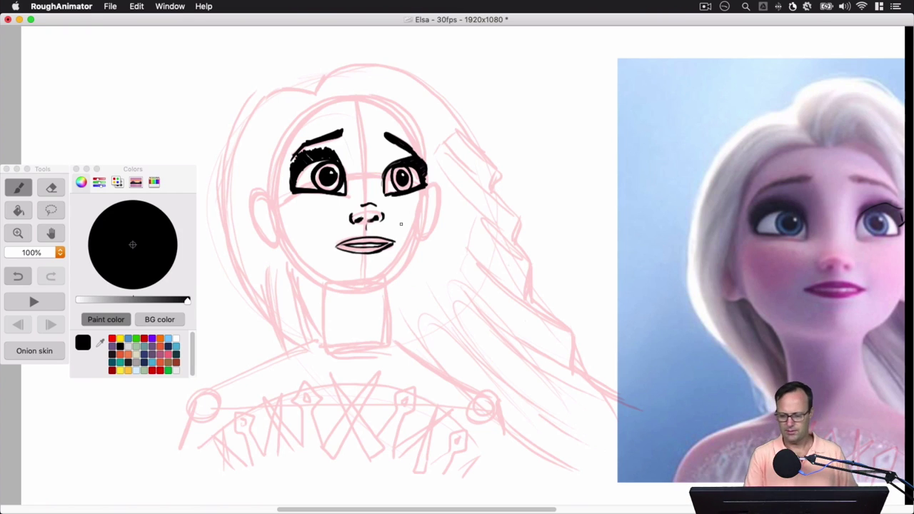
Ink the lower curves of both ears over the faded sketch
left_click_drag(406, 315, 384, 298)
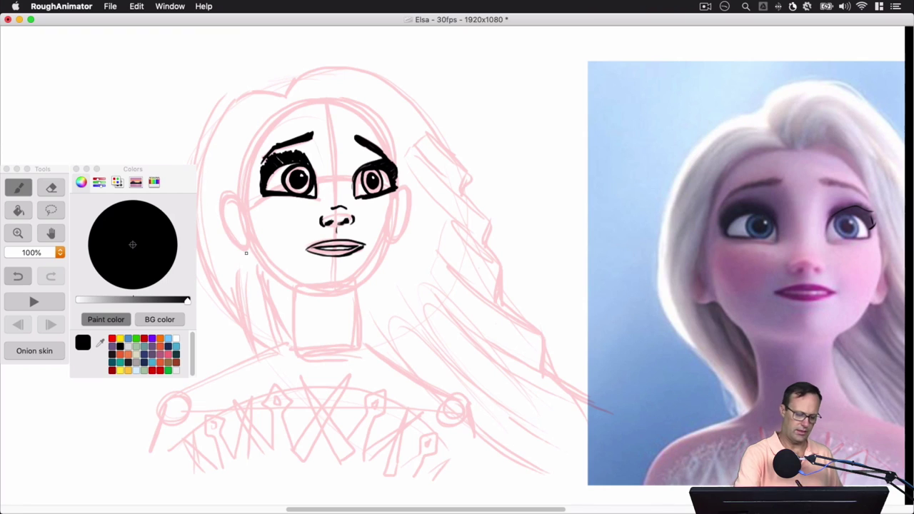
mouse_move(231, 235)
left_mouse_down()
mouse_move(256, 251)
mouse_move(231, 238)
mouse_move(249, 232)
left_mouse_up()
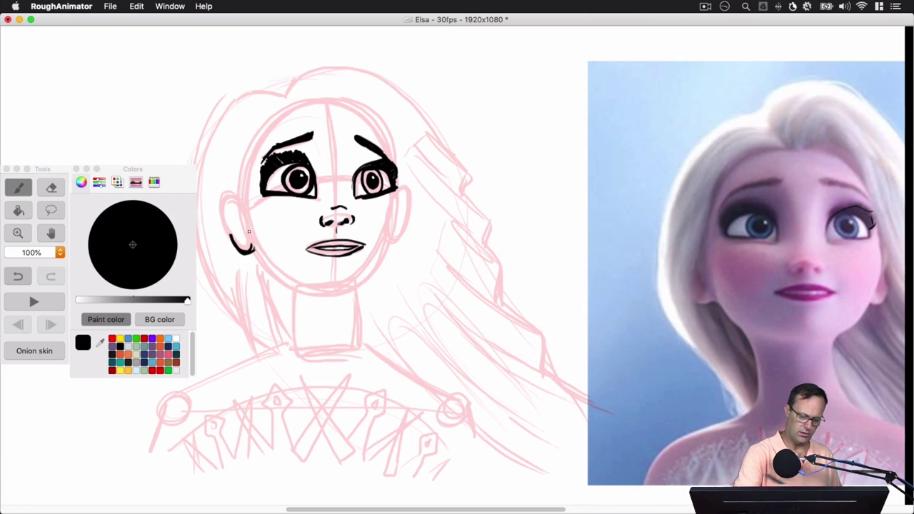
left_click_drag(398, 239, 391, 241)
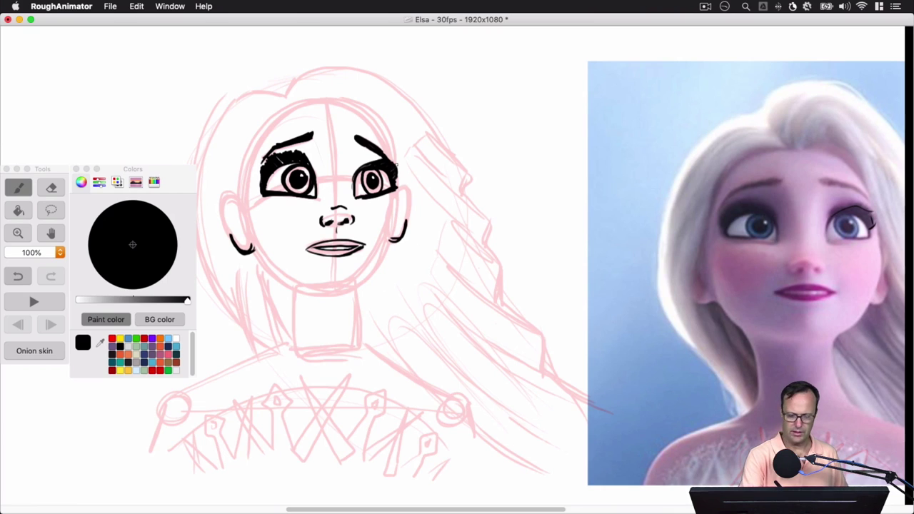
Ink the jawline down both sides of the face, leaving the chin open between the two lines
mouse_move(396, 153)
left_mouse_down()
mouse_move(399, 210)
mouse_move(379, 263)
mouse_move(383, 246)
mouse_move(387, 285)
mouse_move(376, 270)
mouse_move(343, 290)
left_mouse_up()
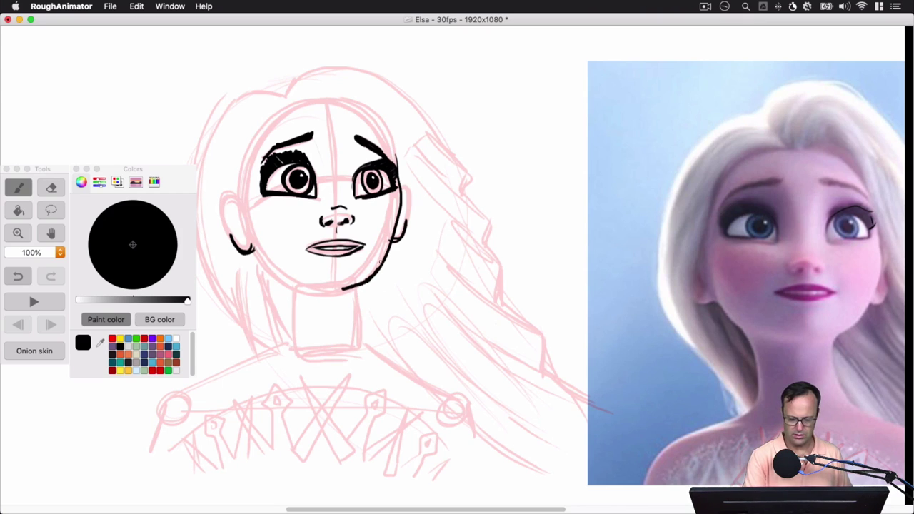
left_click_drag(868, 311, 835, 332)
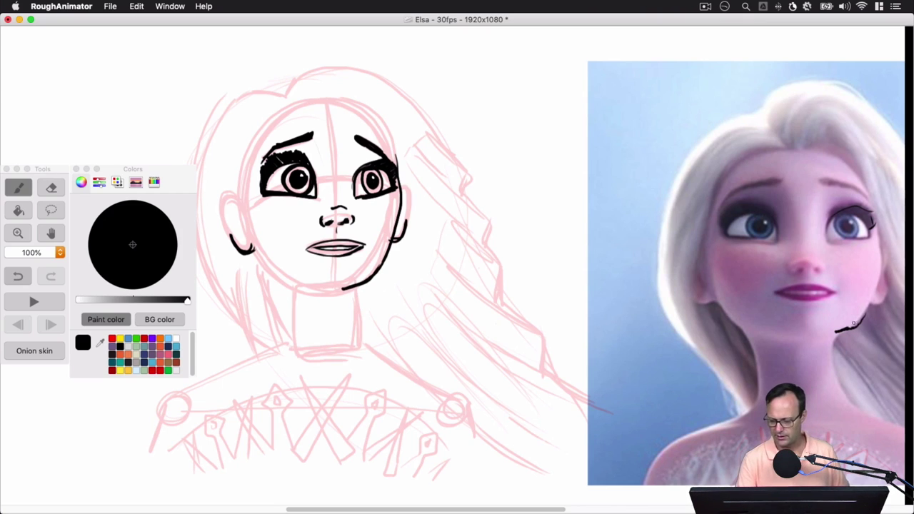
key("super+z")
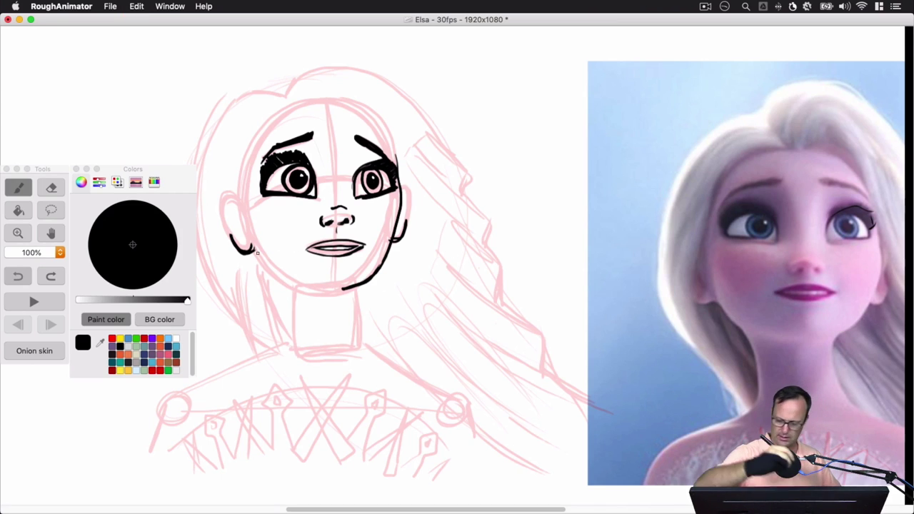
left_click_drag(250, 246, 290, 281)
left_click_drag(275, 272, 249, 238)
mouse_move(250, 238)
left_mouse_down()
mouse_move(263, 266)
mouse_move(295, 283)
left_mouse_up()
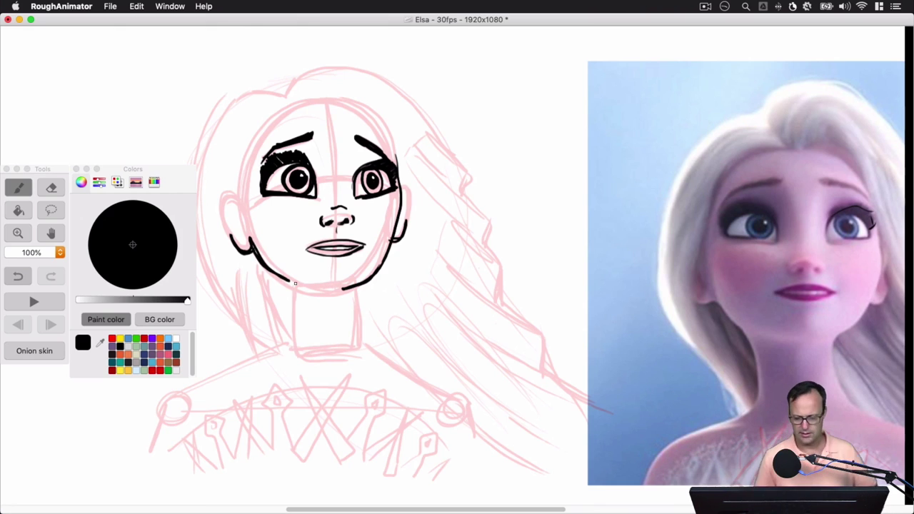
left_click_drag(351, 288, 289, 284)
key("super+z")
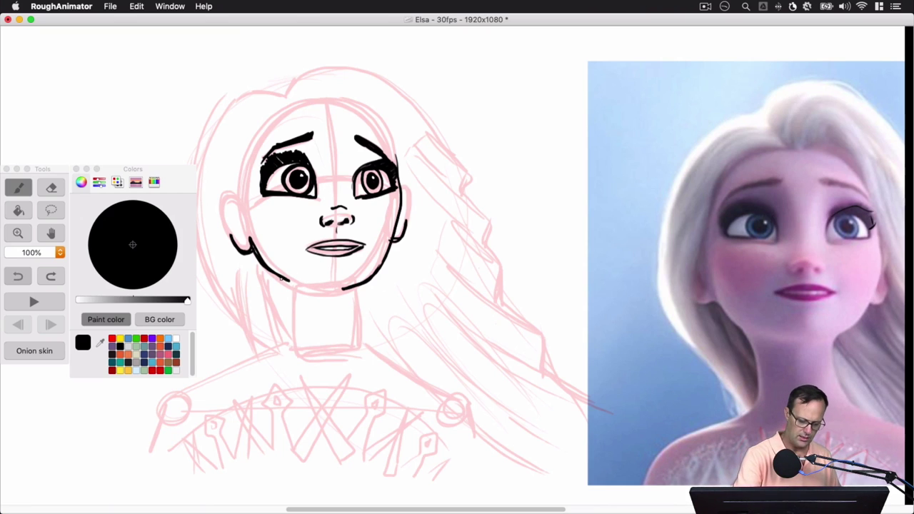
Ink both sides of the neck down from the jaw, and add a thin tapering chin line from the left jaw
left_click_drag(283, 279, 294, 350)
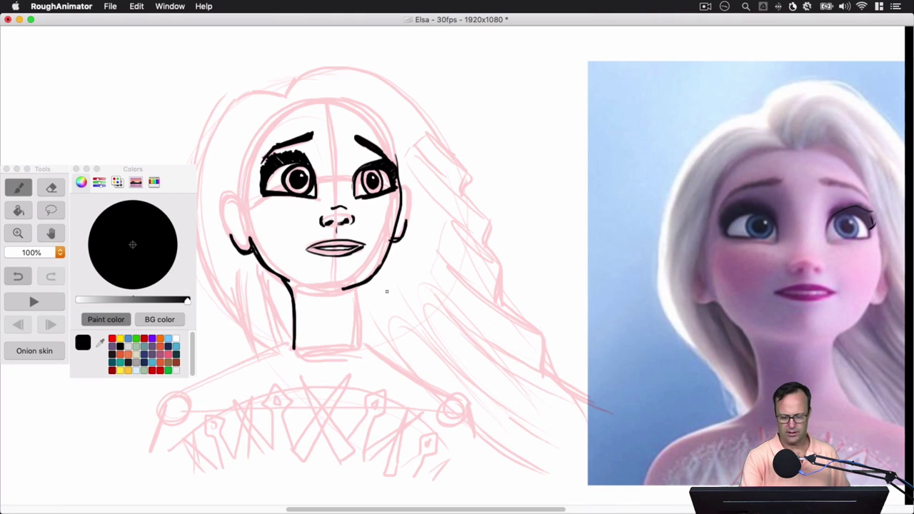
mouse_move(355, 284)
left_mouse_down()
mouse_move(357, 332)
mouse_move(357, 287)
left_mouse_up()
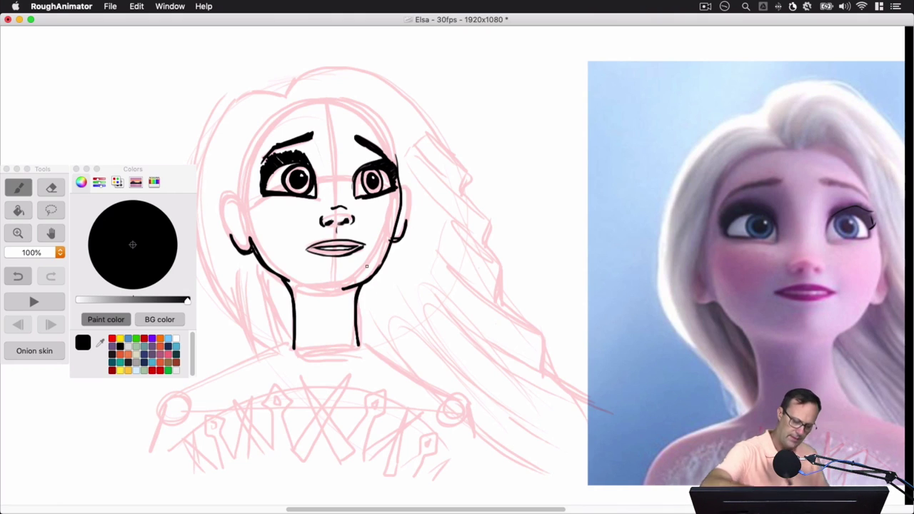
left_click_drag(294, 284, 324, 289)
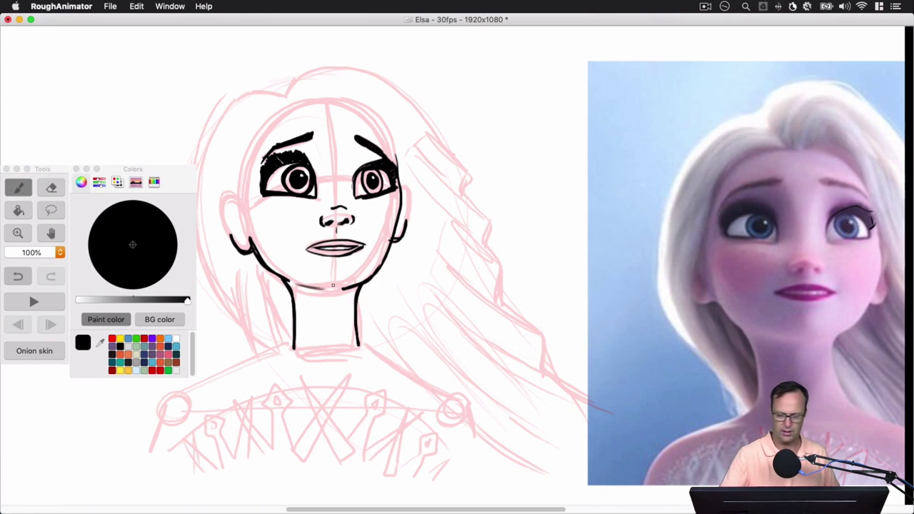
left_click_drag(285, 281, 324, 289)
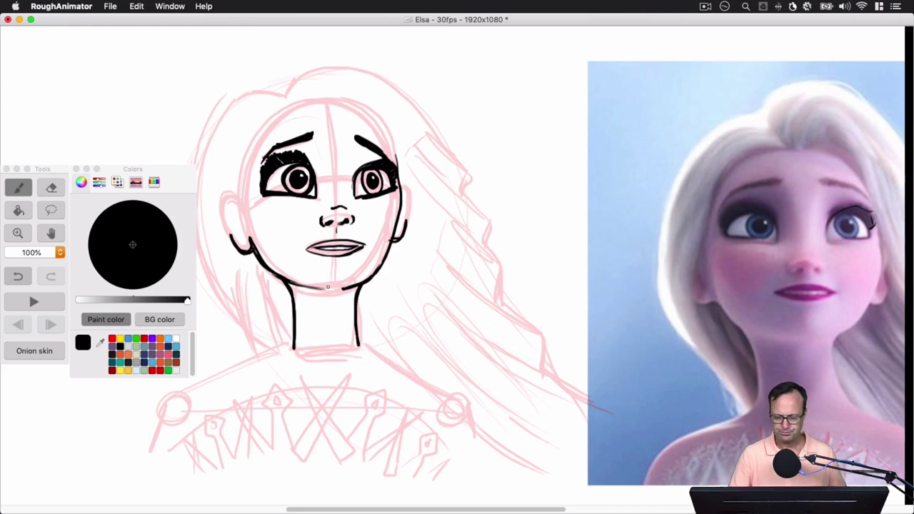
Trace a trial hairline on the reference and undo it, then ink the hairline from the forehead down past the left ear
mouse_move(787, 147)
left_mouse_down()
mouse_move(729, 167)
mouse_move(674, 294)
left_mouse_up()
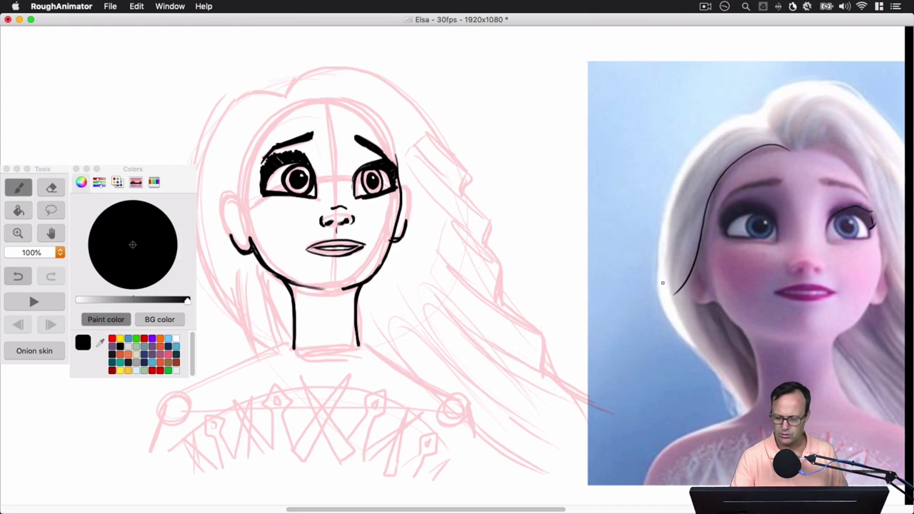
key("super+z")
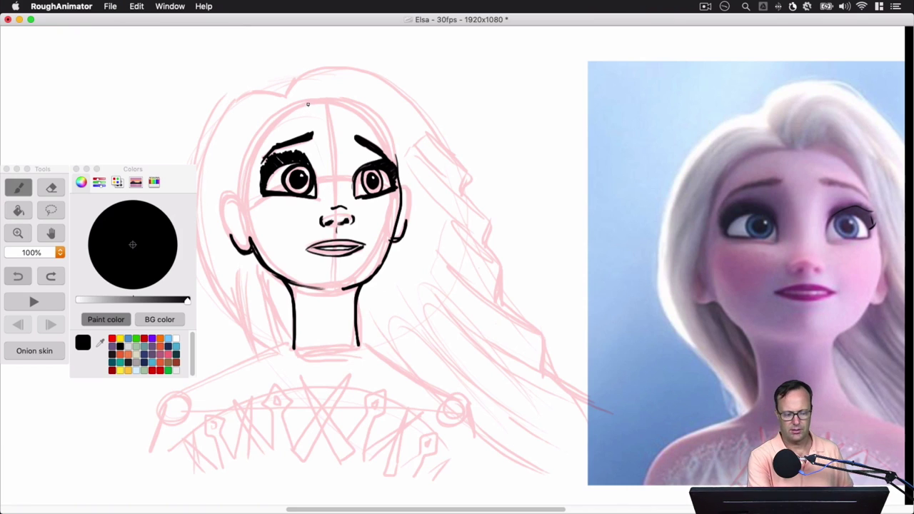
left_click(308, 105)
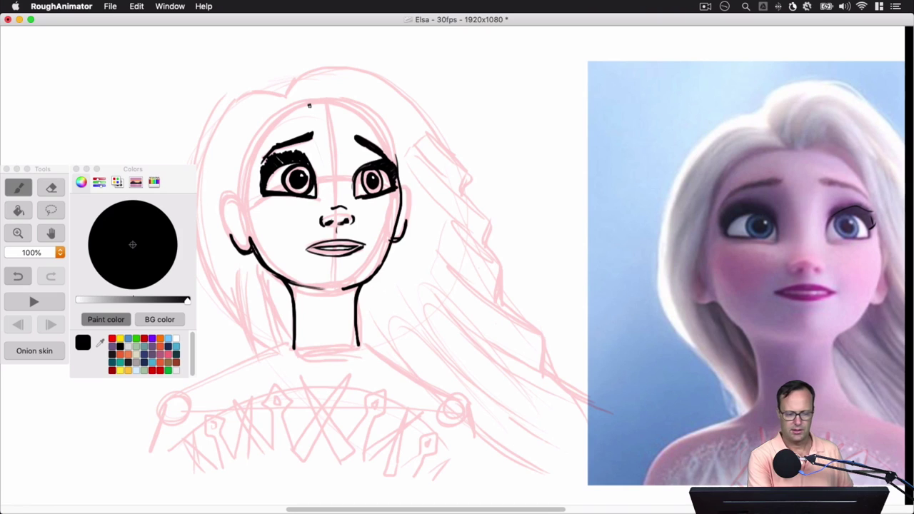
mouse_move(310, 105)
left_mouse_down()
mouse_move(262, 127)
mouse_move(233, 232)
mouse_move(217, 255)
left_mouse_up()
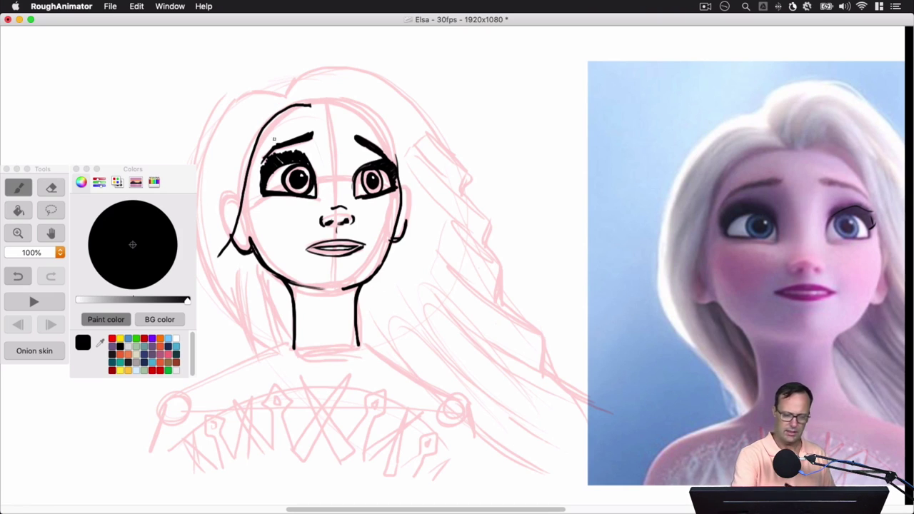
Undo the trial strand on the reference and the previous hairline stroke, then re-ink the hairline from the forehead past the left ear to the neck
left_click_drag(702, 254, 674, 303)
key("super+z")
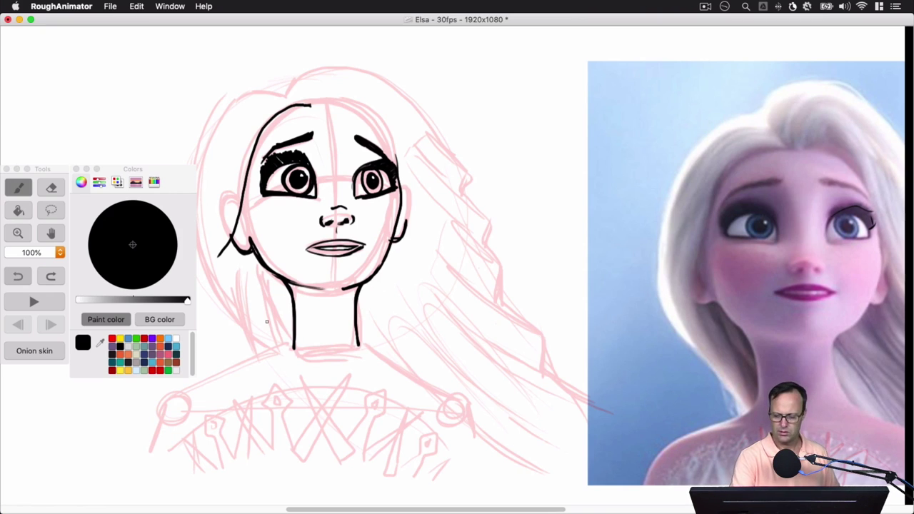
key("super+z")
mouse_move(310, 104)
left_mouse_down()
mouse_move(280, 112)
mouse_move(238, 218)
mouse_move(234, 263)
mouse_move(280, 284)
mouse_move(278, 305)
mouse_move(265, 287)
mouse_move(294, 322)
left_mouse_up()
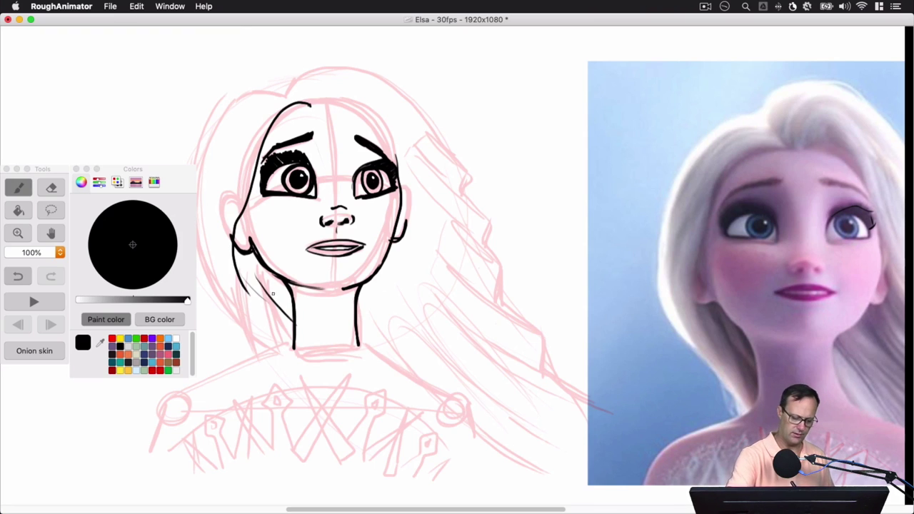
Ink the outer hair contour from the parting down to the left shoulder, plus a strand behind the left side of the neck
left_click_drag(301, 239, 350, 244)
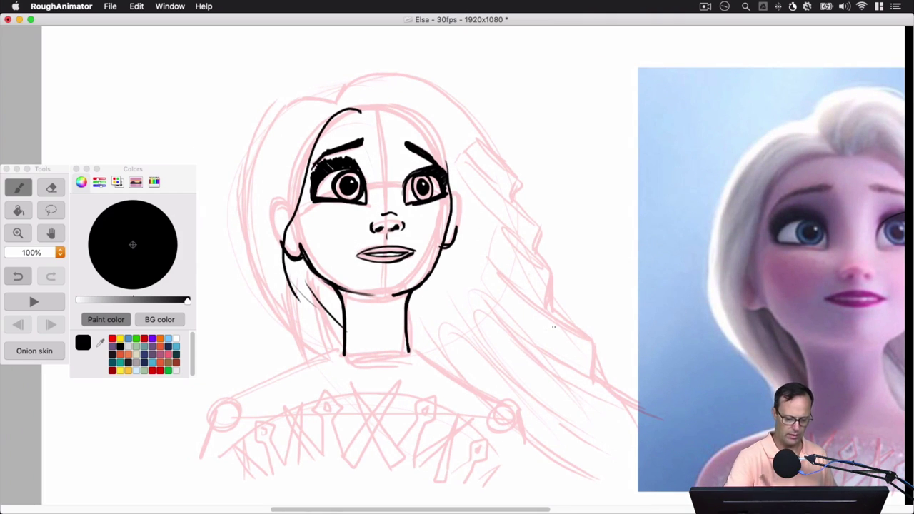
mouse_move(340, 91)
left_mouse_down()
mouse_move(294, 96)
mouse_move(247, 182)
mouse_move(260, 310)
mouse_move(335, 371)
mouse_move(314, 355)
left_mouse_up()
left_click_drag(325, 279, 343, 315)
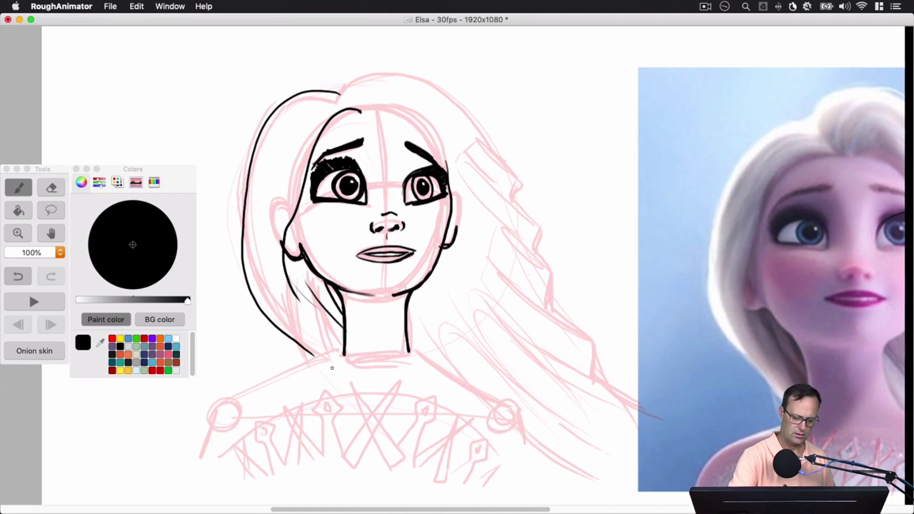
Shade the hair between the left ear and the neck with dense black hatching strokes
left_click_drag(302, 293, 337, 349)
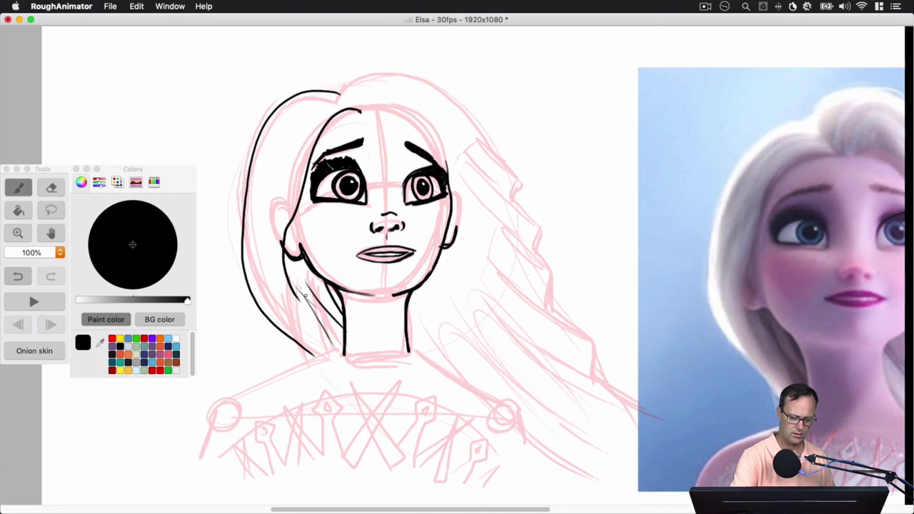
left_click_drag(305, 295, 339, 348)
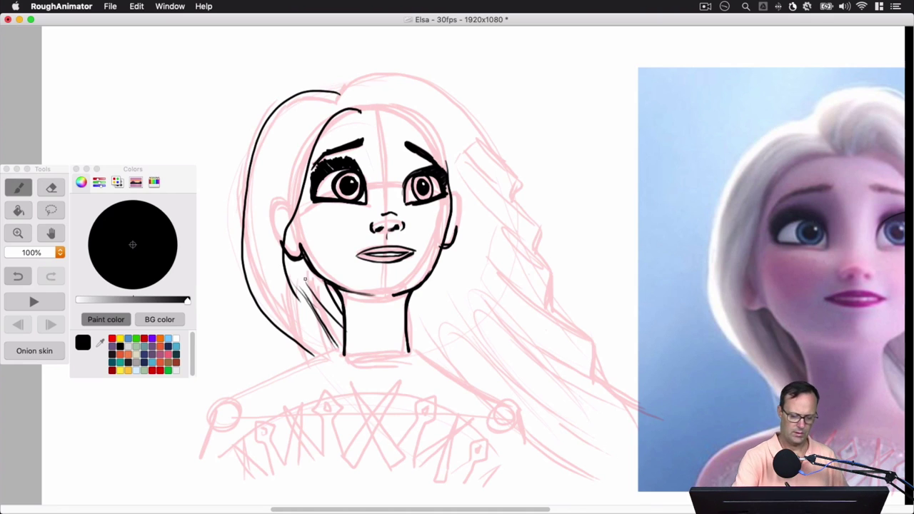
left_click_drag(286, 254, 327, 303)
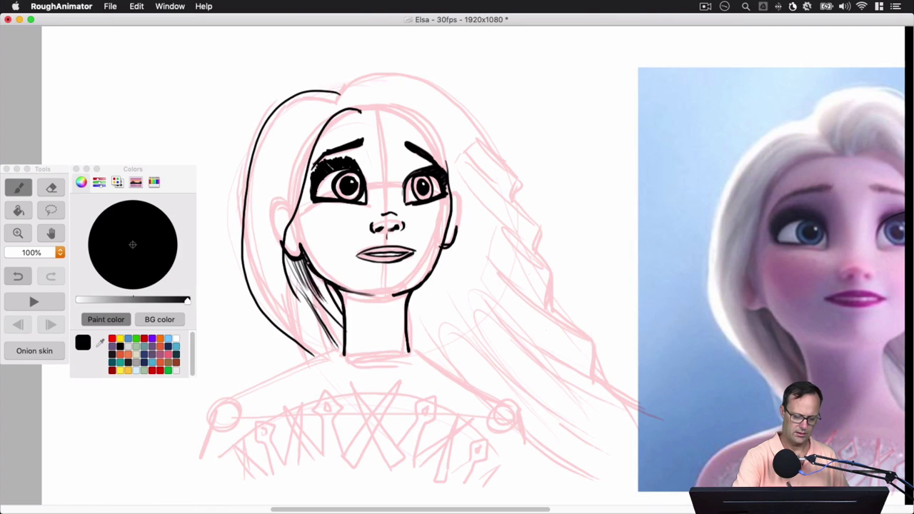
mouse_move(311, 272)
left_mouse_down()
mouse_move(329, 303)
mouse_move(339, 303)
left_mouse_up()
mouse_move(285, 254)
left_mouse_down()
mouse_move(296, 289)
mouse_move(308, 286)
mouse_move(306, 271)
left_mouse_up()
left_click_drag(301, 256, 310, 268)
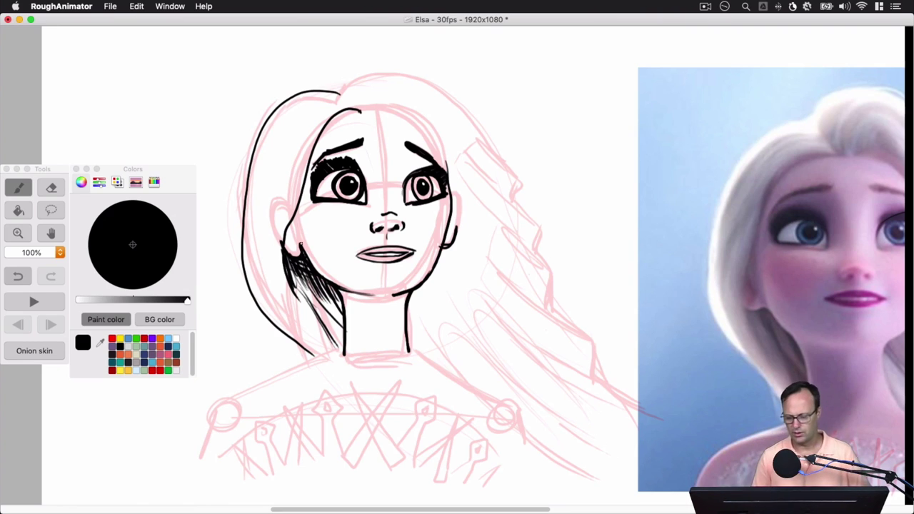
left_click_drag(334, 287, 341, 336)
left_click_drag(327, 309, 342, 337)
Trace short strands at the parting and the right hairline down past the ear on the reference photo
key("space")
left_click_drag(480, 261, 367, 221)
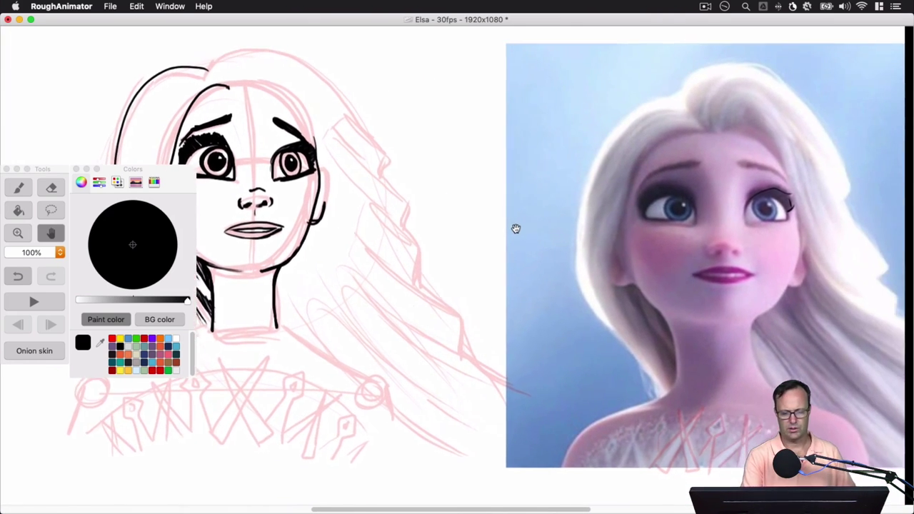
left_click_drag(514, 229, 540, 245)
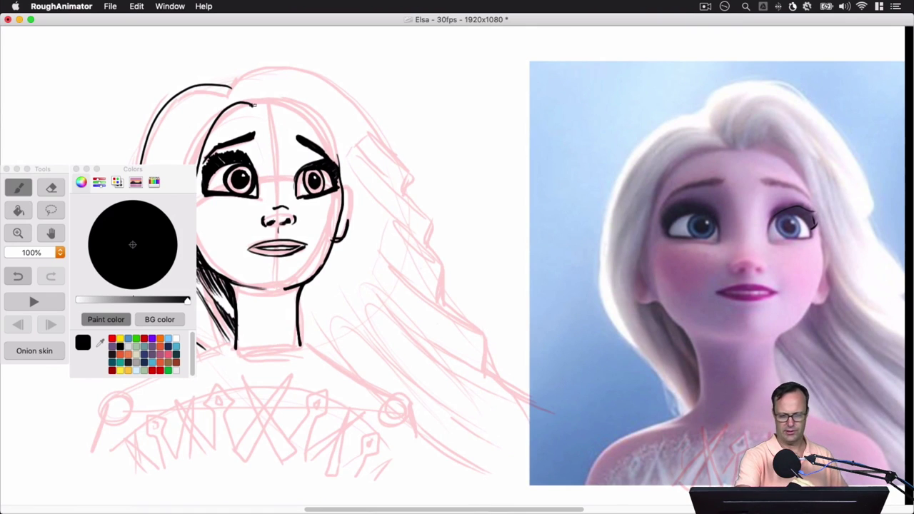
mouse_move(736, 147)
left_mouse_down()
mouse_move(750, 122)
mouse_move(785, 137)
mouse_move(816, 217)
left_mouse_up()
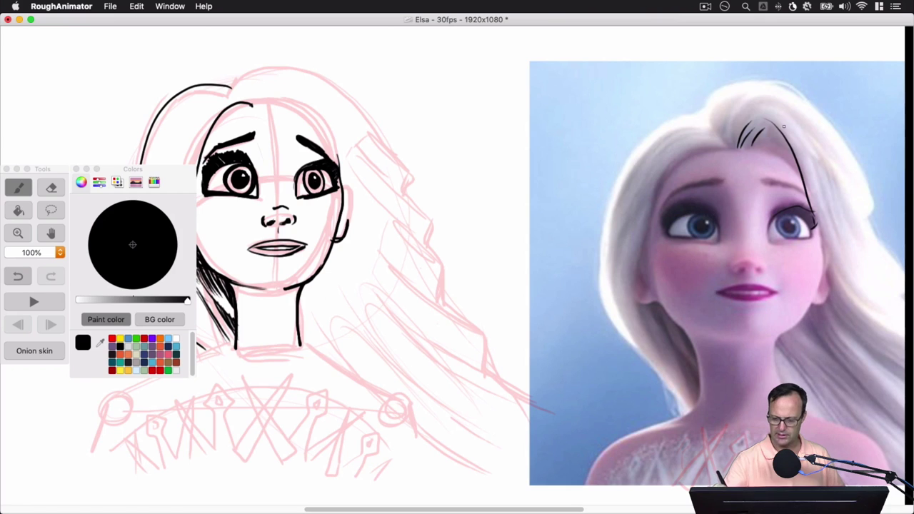
left_click_drag(790, 148, 843, 293)
scroll(897, 314, "up", 5)
key("h")
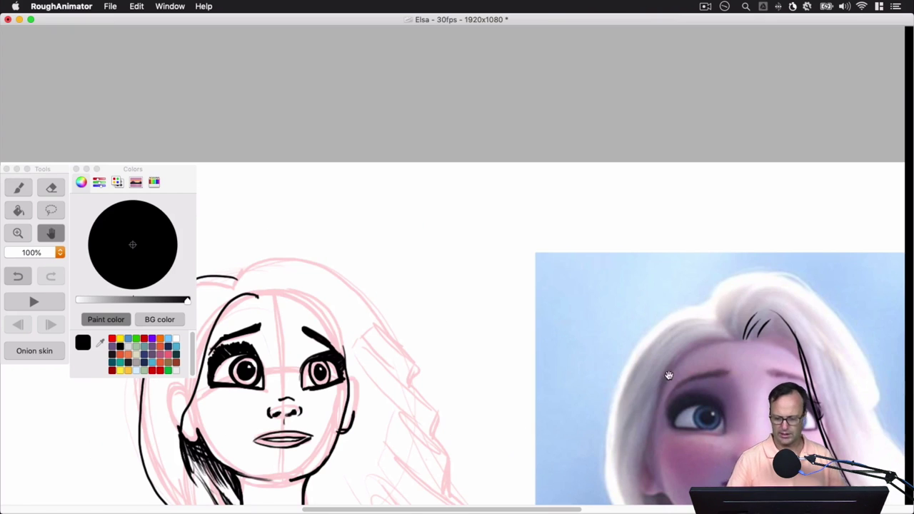
left_click_drag(667, 373, 665, 166)
key("b")
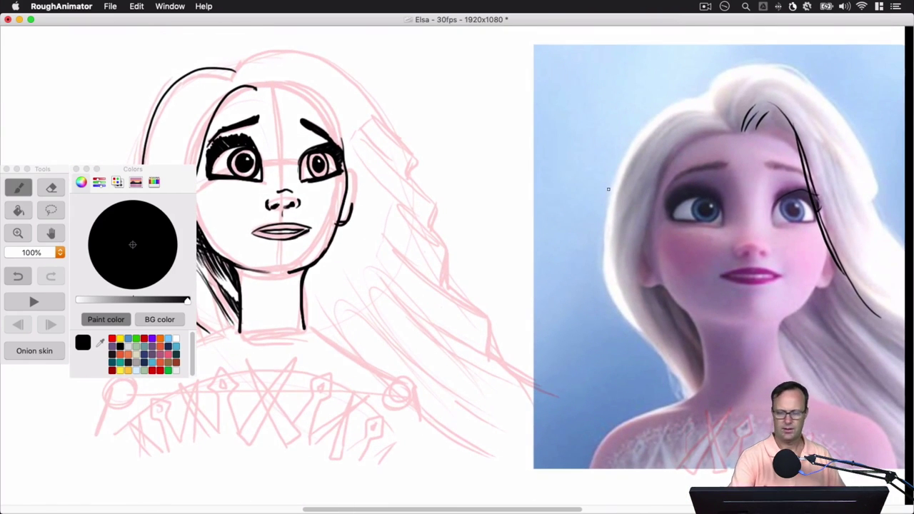
Ink the strands at the parting and the right hairline sweeping down over the right ear
mouse_move(257, 87)
left_mouse_down()
mouse_move(276, 73)
mouse_move(293, 74)
mouse_move(414, 246)
left_mouse_up()
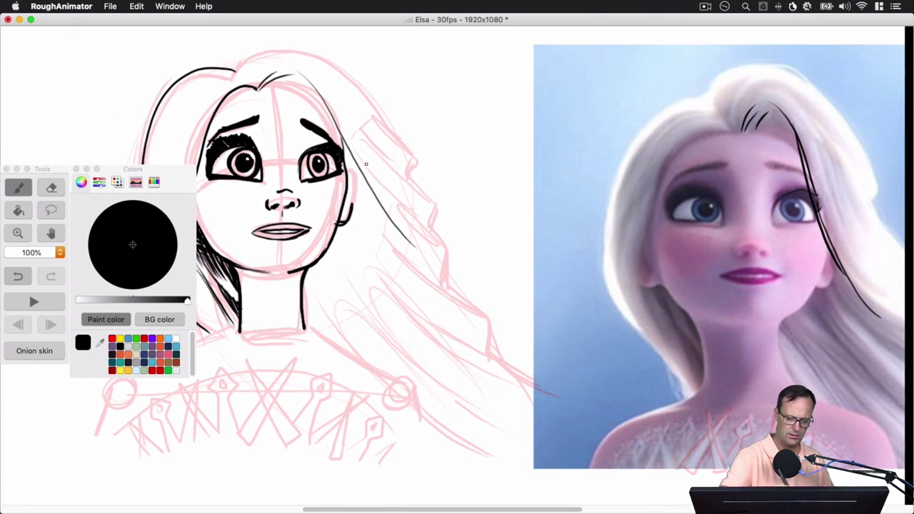
left_click_drag(299, 75, 413, 269)
mouse_move(350, 163)
left_mouse_down()
mouse_move(377, 237)
mouse_move(443, 311)
left_mouse_up()
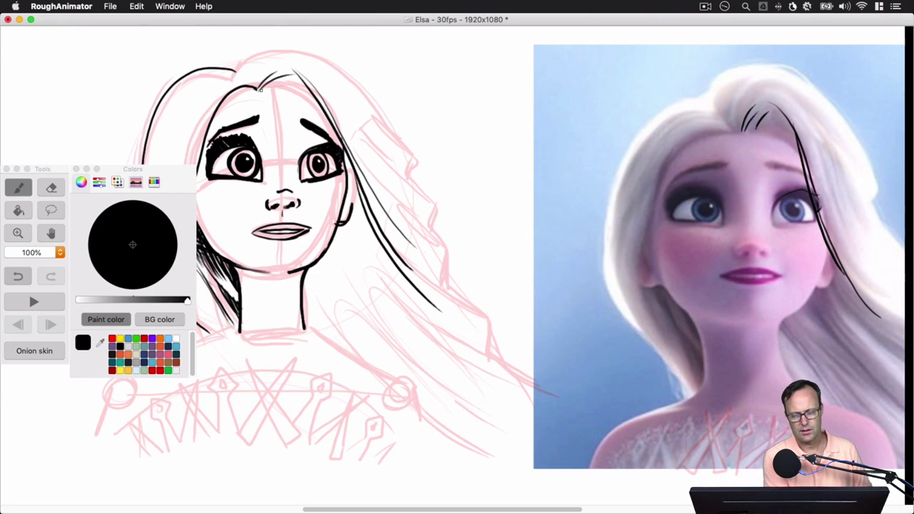
mouse_move(260, 89)
left_mouse_down()
mouse_move(296, 86)
mouse_move(314, 100)
mouse_move(304, 95)
left_mouse_up()
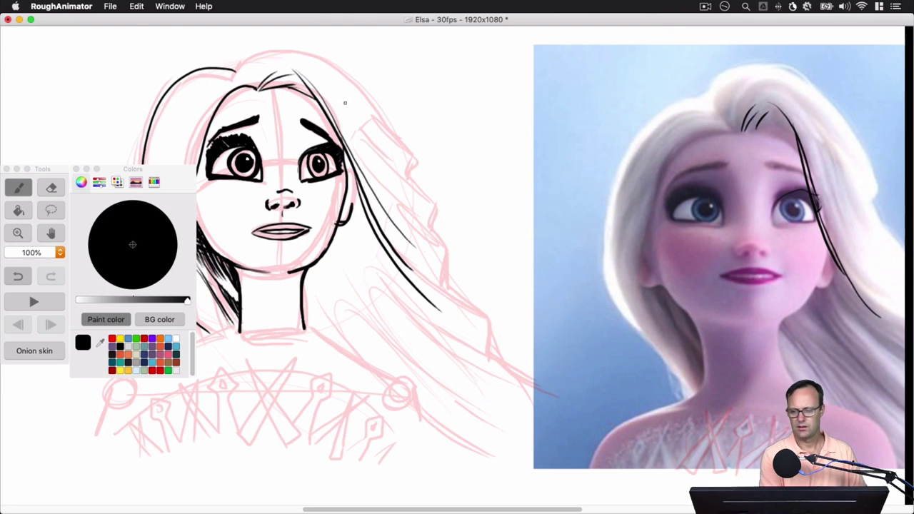
Ink the crown of the hair and its jagged outer edge down the right side to the flowing tip
mouse_move(216, 68)
left_mouse_down()
mouse_move(258, 51)
mouse_move(344, 67)
left_mouse_up()
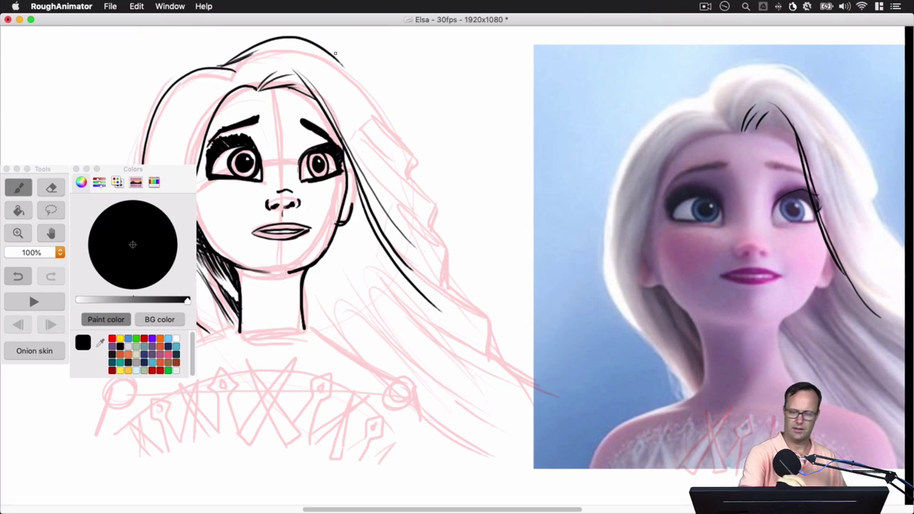
mouse_move(308, 37)
left_mouse_down()
mouse_move(357, 69)
mouse_move(408, 165)
left_mouse_up()
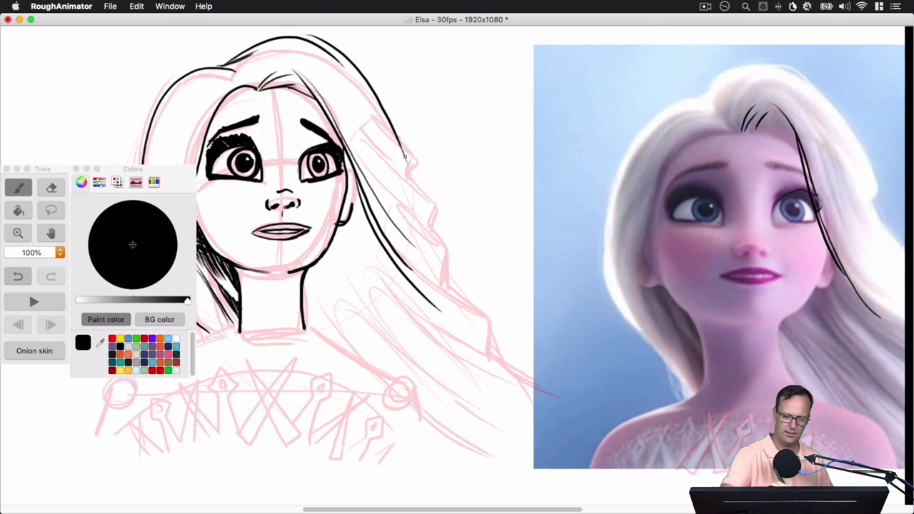
mouse_move(381, 107)
left_mouse_down()
mouse_move(421, 165)
mouse_move(413, 187)
mouse_move(434, 209)
left_mouse_up()
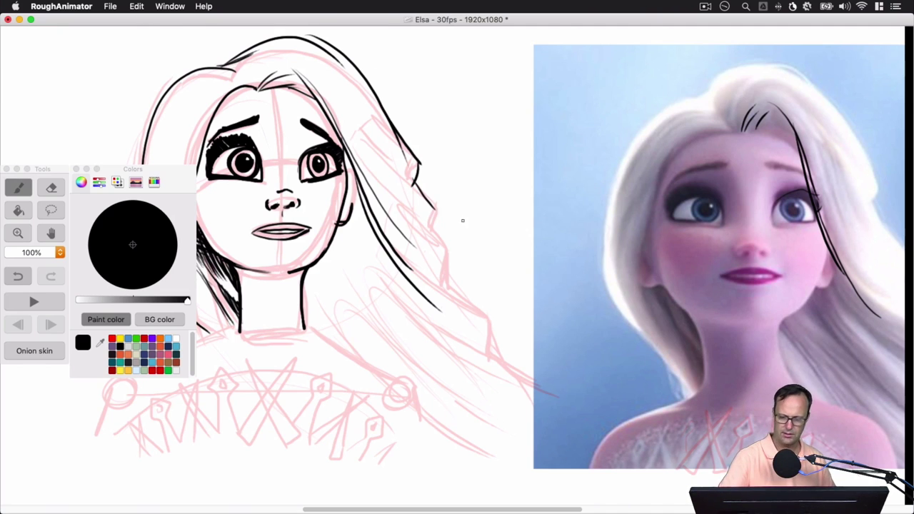
key("space")
left_click_drag(761, 295, 604, 266)
mouse_move(257, 152)
left_mouse_down()
mouse_move(275, 202)
mouse_move(279, 179)
mouse_move(276, 195)
mouse_move(284, 184)
mouse_move(280, 206)
mouse_move(293, 222)
mouse_move(280, 207)
mouse_move(302, 233)
mouse_move(293, 222)
mouse_move(289, 258)
mouse_move(334, 292)
mouse_move(332, 330)
left_mouse_up()
left_click_drag(291, 292, 377, 352)
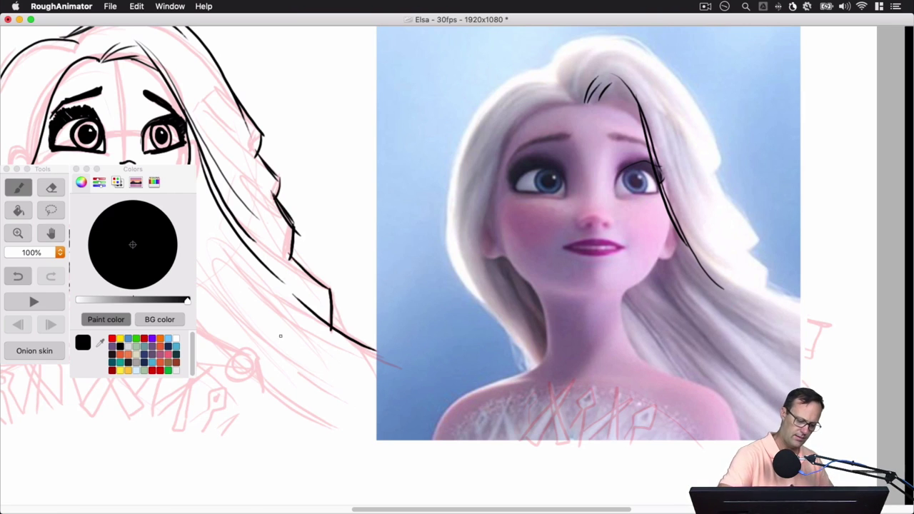
Ink three long sweeping strands through the lower right hair, ending with its lower edge across the shoulder
left_click_drag(213, 232, 353, 372)
left_click_drag(211, 267, 343, 407)
left_click_drag(207, 316, 370, 450)
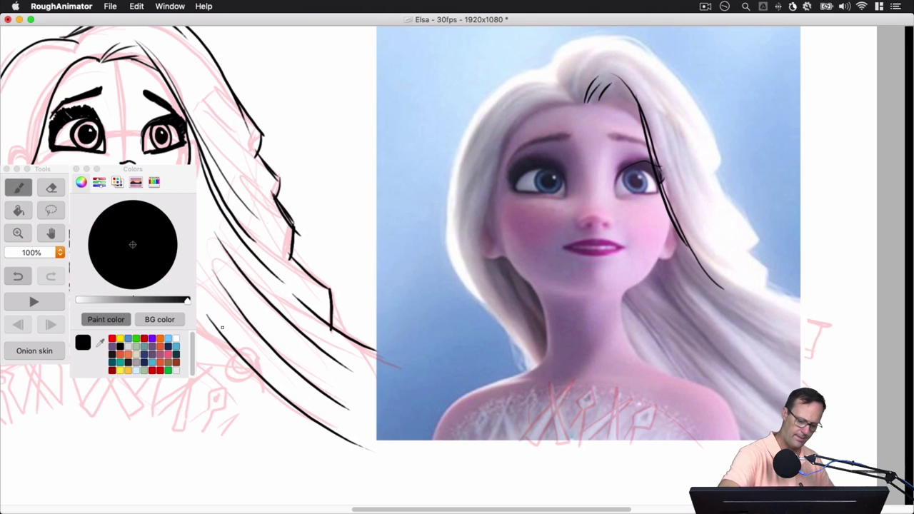
Trace a trial strand on the reference and undo it, then ink strands from the right jaw and neck into the flowing hair
key("space")
mouse_move(314, 348)
left_mouse_down()
mouse_move(487, 192)
mouse_move(519, 272)
mouse_move(452, 272)
left_mouse_up()
left_click_drag(796, 214, 823, 261)
key("super+z")
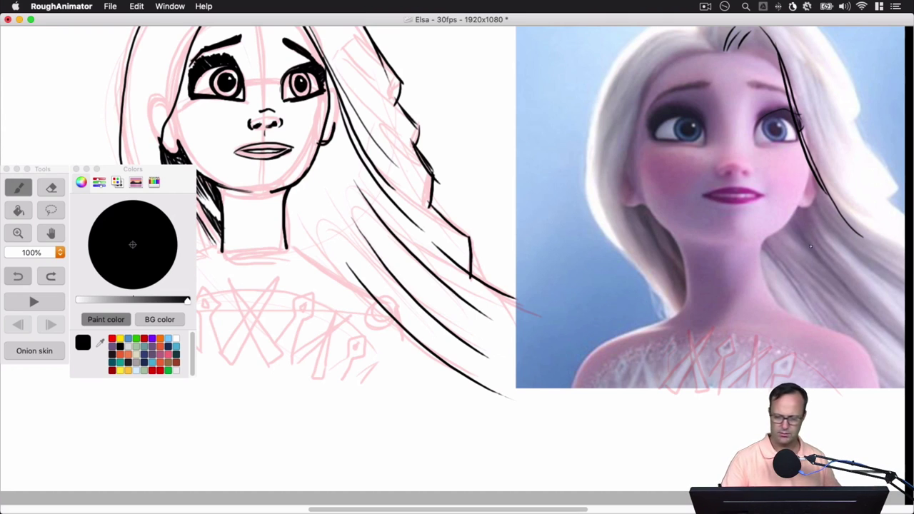
mouse_move(289, 191)
left_mouse_down()
mouse_move(350, 282)
mouse_move(353, 273)
left_mouse_up()
left_click_drag(309, 173, 364, 238)
left_click_drag(325, 150, 368, 241)
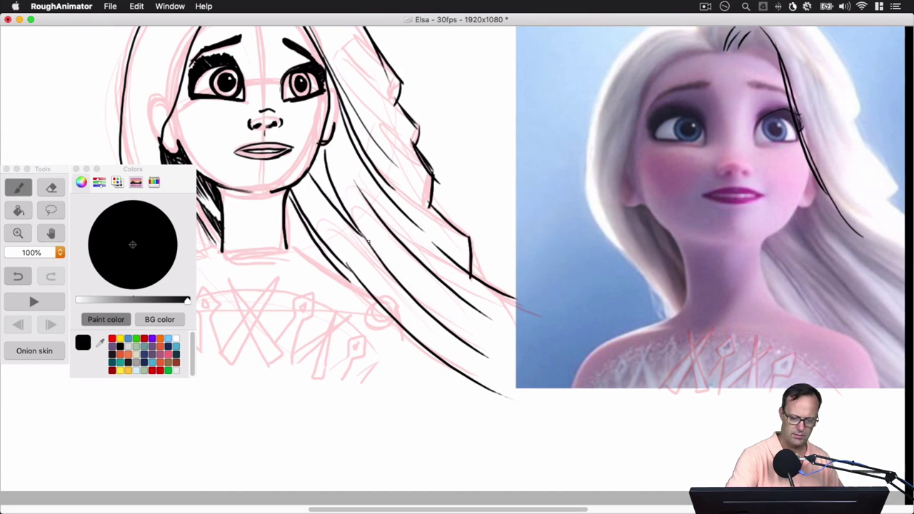
Shade the hair just below the right ear with short hatching strokes
left_click_drag(318, 162, 313, 177)
mouse_move(320, 145)
left_mouse_down()
mouse_move(315, 177)
mouse_move(326, 189)
left_mouse_up()
left_click_drag(324, 161, 335, 207)
left_click_drag(329, 177, 344, 217)
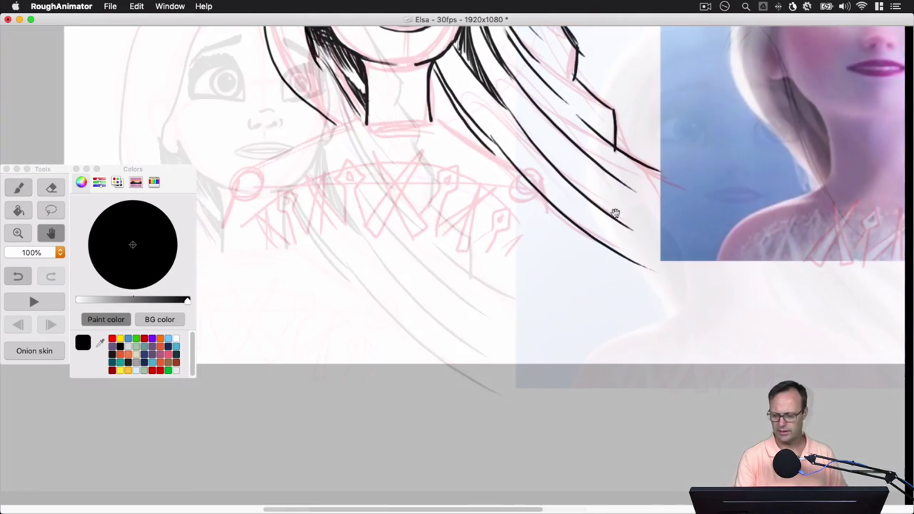
Trace the curve from the neck to the left shoulder on the reference photo
mouse_move(718, 261)
left_mouse_down()
mouse_move(604, 253)
mouse_move(724, 255)
mouse_move(704, 298)
left_mouse_up()
key("b")
left_click_drag(819, 186, 766, 240)
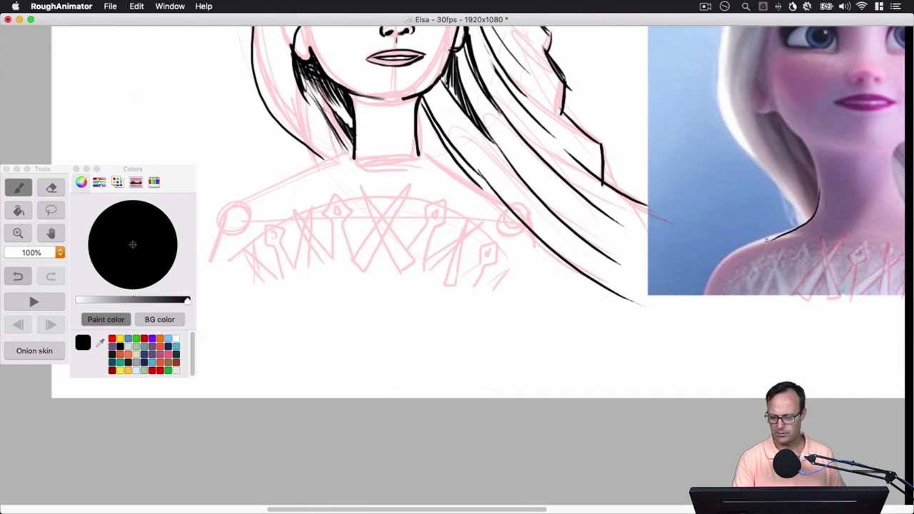
left_click_drag(816, 204, 704, 292)
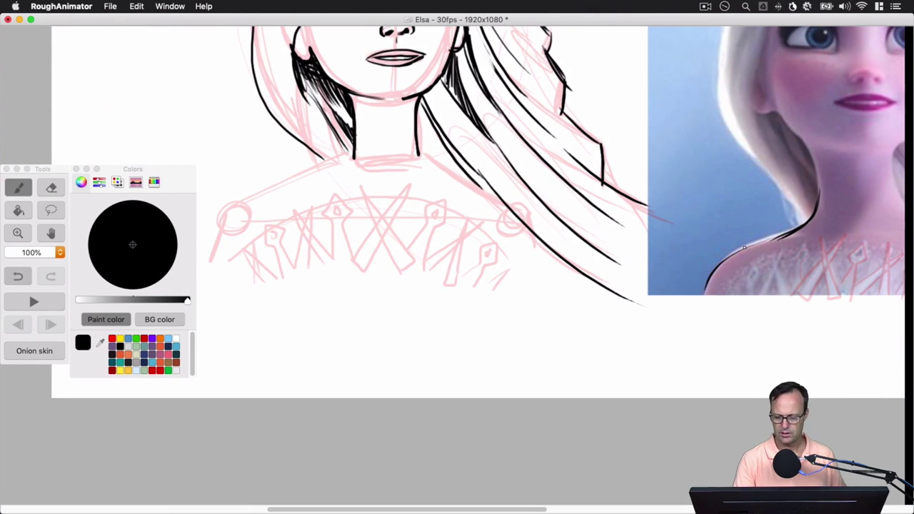
left_click_drag(763, 242, 710, 296)
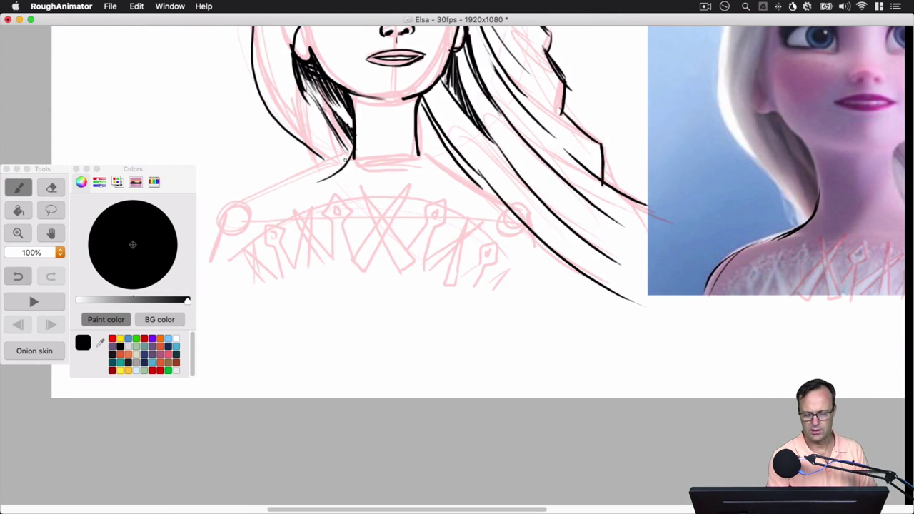
Ink the left shoulder from the base of the neck down to the upper arm, thickening it with repeated strokes
mouse_move(353, 156)
left_mouse_down()
mouse_move(299, 191)
mouse_move(244, 205)
left_mouse_up()
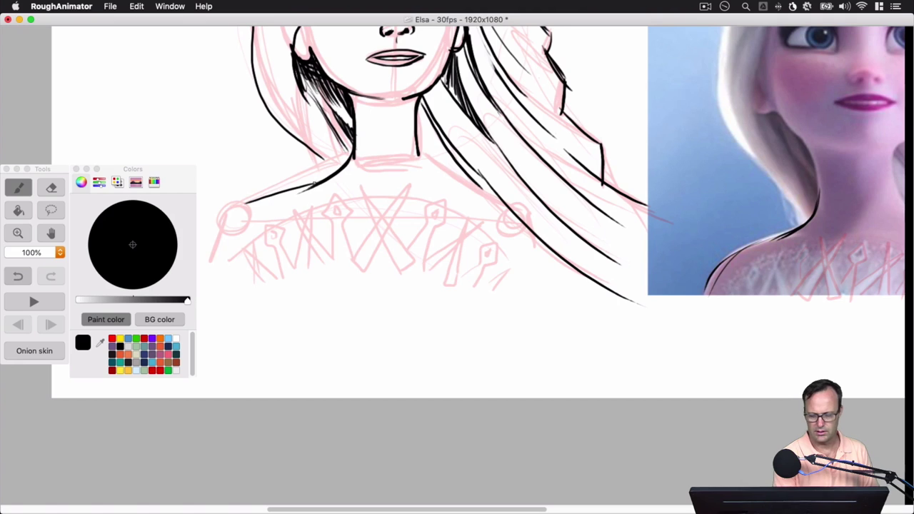
left_click_drag(294, 189, 229, 231)
left_click_drag(267, 199, 215, 267)
mouse_move(240, 213)
left_mouse_down()
mouse_move(211, 284)
mouse_move(286, 190)
mouse_move(333, 172)
left_mouse_up()
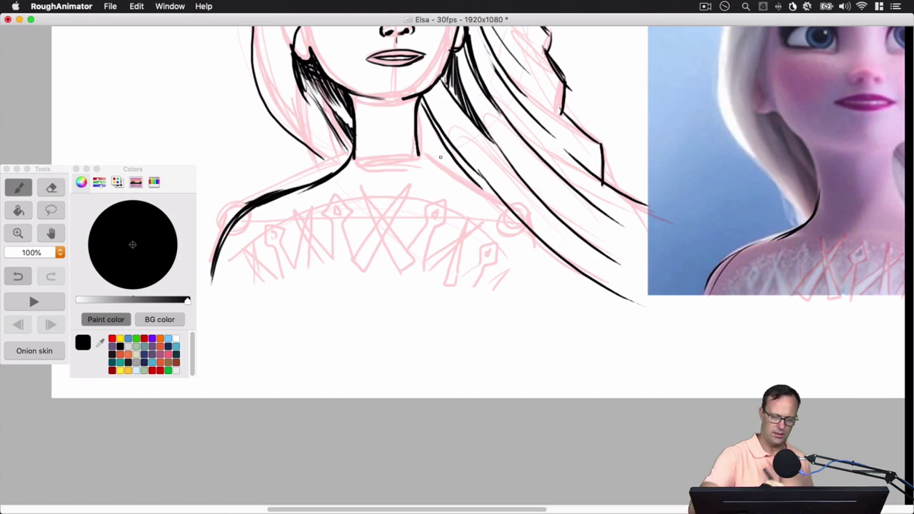
Ink the right shoulder from the base of the neck under the hair and down to the upper arm
left_click_drag(702, 343, 528, 350)
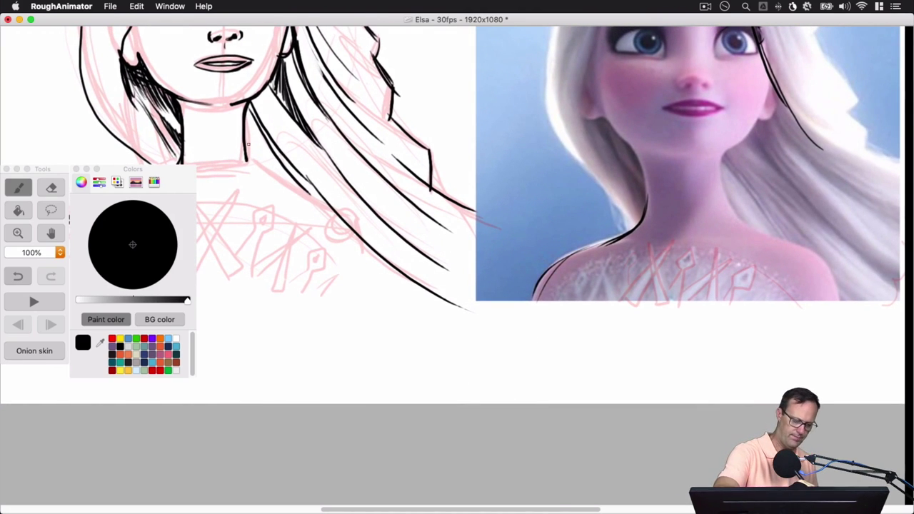
left_click_drag(246, 147, 305, 200)
left_click_drag(247, 163, 326, 208)
left_click_drag(267, 175, 345, 212)
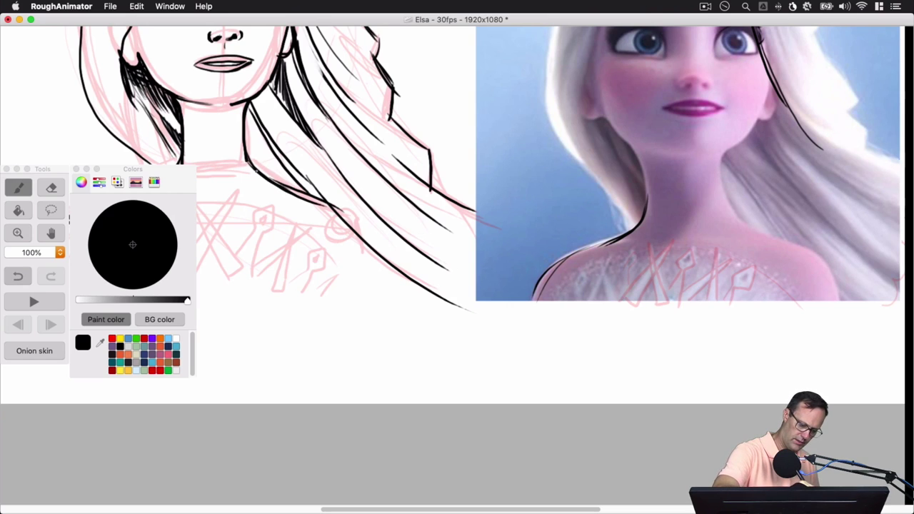
left_click_drag(268, 177, 315, 200)
left_click_drag(315, 199, 371, 280)
mouse_move(285, 187)
left_mouse_down()
mouse_move(367, 281)
mouse_move(573, 262)
left_mouse_up()
Ink the leftmost crossed lines of the dress pattern, the small diamond shape and the first strip of the neighbouring cross
key("h")
left_click_drag(687, 299, 545, 259)
left_click_drag(445, 265, 585, 271)
key("b")
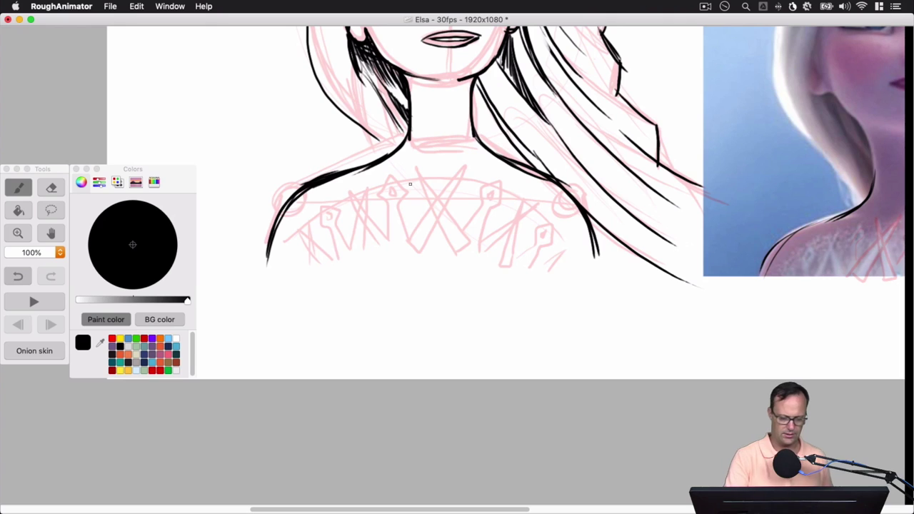
left_click_drag(307, 234, 309, 268)
left_click_drag(306, 214, 309, 234)
left_click_drag(307, 218, 317, 261)
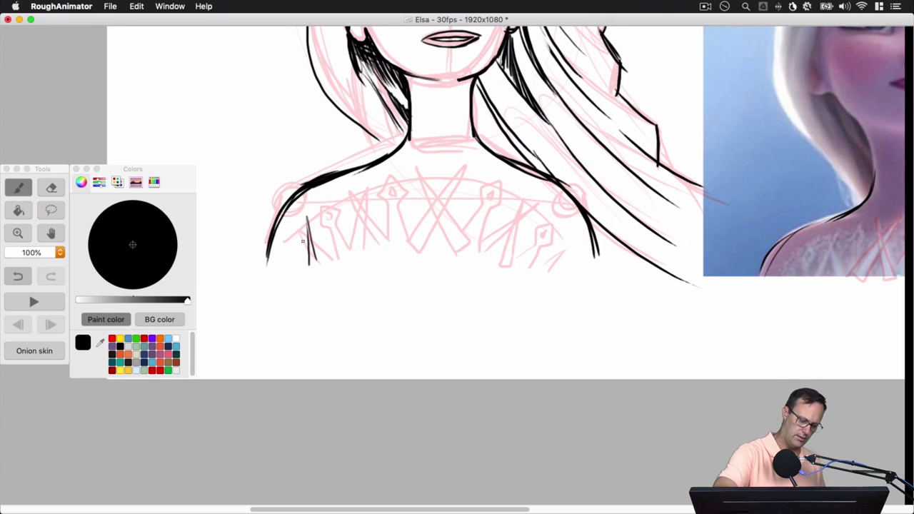
mouse_move(296, 230)
left_mouse_down()
mouse_move(331, 268)
mouse_move(340, 262)
mouse_move(323, 201)
mouse_move(340, 209)
mouse_move(350, 252)
mouse_move(362, 190)
mouse_move(363, 275)
left_mouse_up()
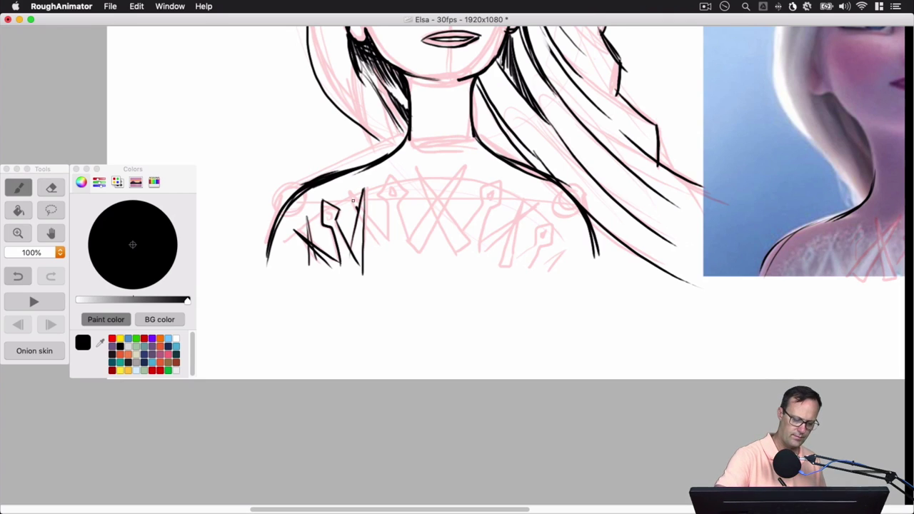
Ink the dress pattern from the second cross through the tall diamond-topped shape to the large crossed strips at the centre of the chest
left_click_drag(349, 191, 382, 249)
mouse_move(363, 207)
left_mouse_down()
mouse_move(399, 251)
mouse_move(386, 202)
left_mouse_up()
mouse_move(383, 206)
left_mouse_down()
mouse_move(392, 173)
mouse_move(409, 254)
mouse_move(429, 208)
mouse_move(465, 166)
mouse_move(444, 209)
left_mouse_up()
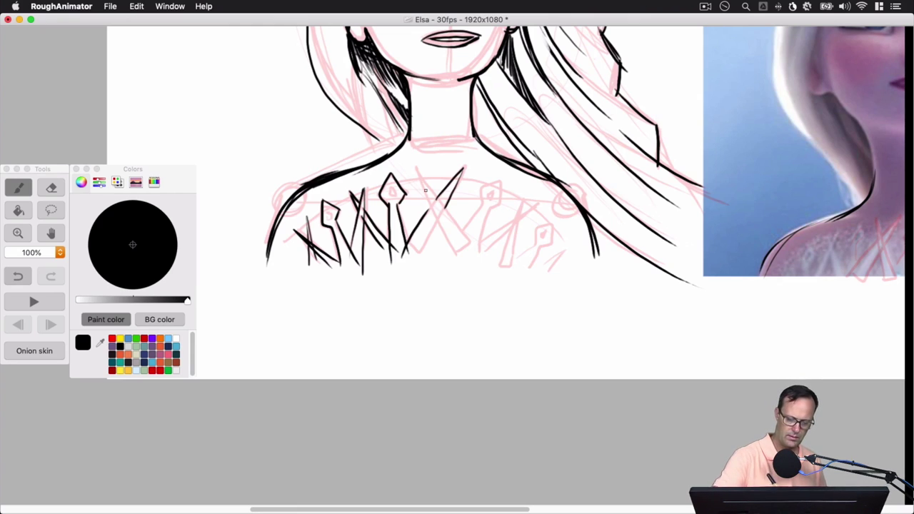
left_click_drag(415, 169, 454, 261)
left_click_drag(437, 191, 472, 251)
left_click_drag(437, 218, 416, 264)
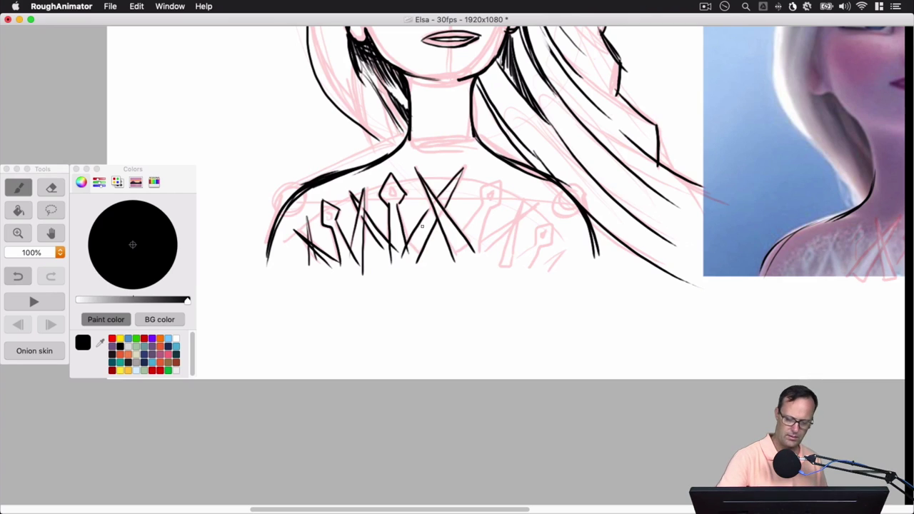
Ink the right half of the dress pattern: the diamond-topped shape beside the central cross, the next crossed strips and the outermost diamond
mouse_move(462, 232)
left_mouse_down()
mouse_move(479, 190)
mouse_move(499, 206)
mouse_move(473, 259)
left_mouse_up()
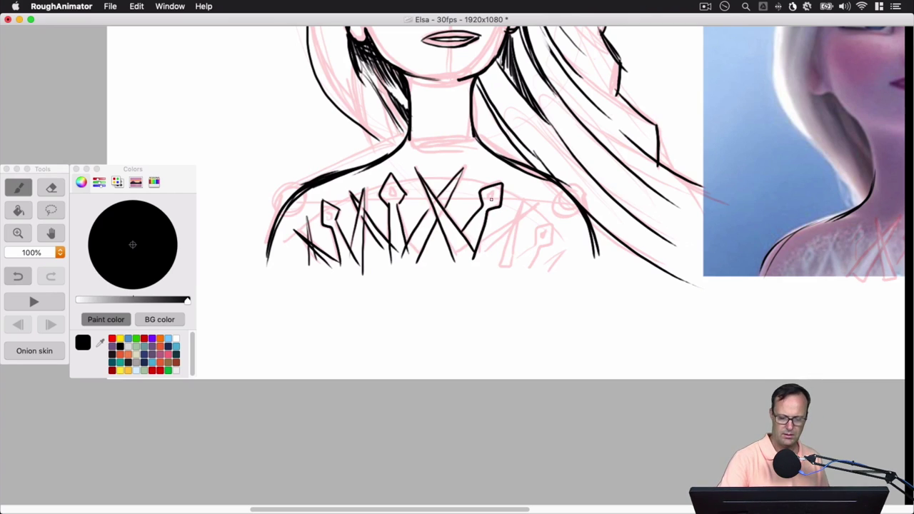
mouse_move(536, 208)
left_mouse_down()
mouse_move(477, 259)
mouse_move(510, 225)
mouse_move(518, 202)
mouse_move(513, 283)
mouse_move(535, 228)
mouse_move(541, 250)
mouse_move(527, 277)
left_mouse_up()
left_click_drag(545, 232, 547, 277)
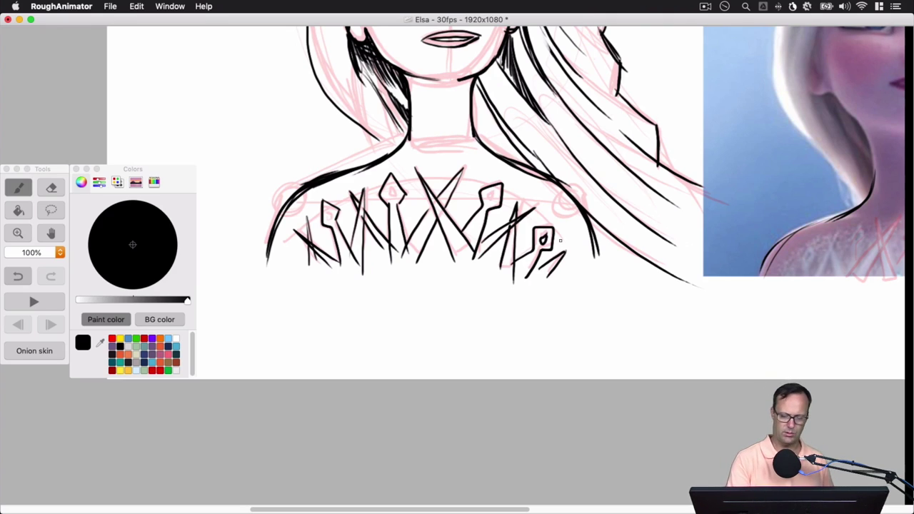
Ink a small inner diamond inside each of the three remaining diamond shapes of the dress pattern
mouse_move(487, 195)
left_mouse_down()
mouse_move(496, 200)
mouse_move(489, 191)
left_mouse_up()
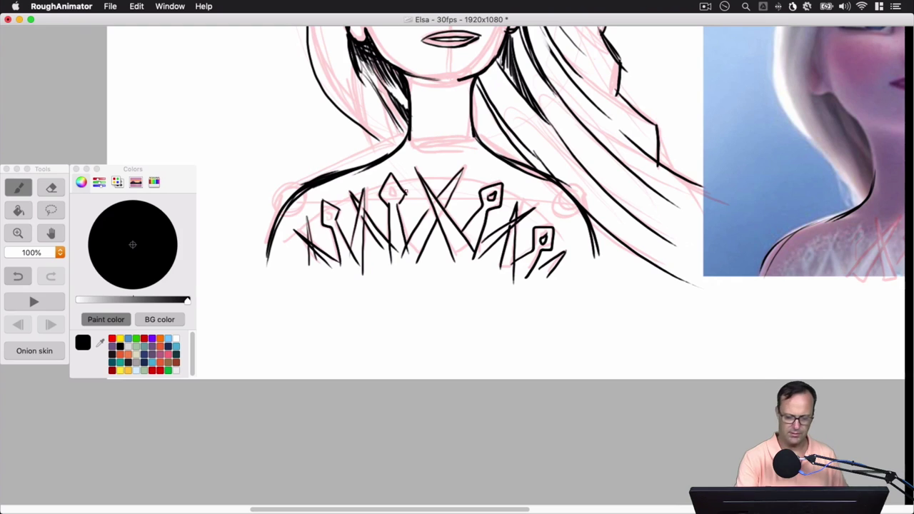
mouse_move(390, 190)
left_mouse_down()
mouse_move(396, 196)
mouse_move(393, 184)
left_mouse_up()
mouse_move(327, 209)
left_mouse_down()
mouse_move(332, 219)
mouse_move(326, 207)
left_mouse_up()
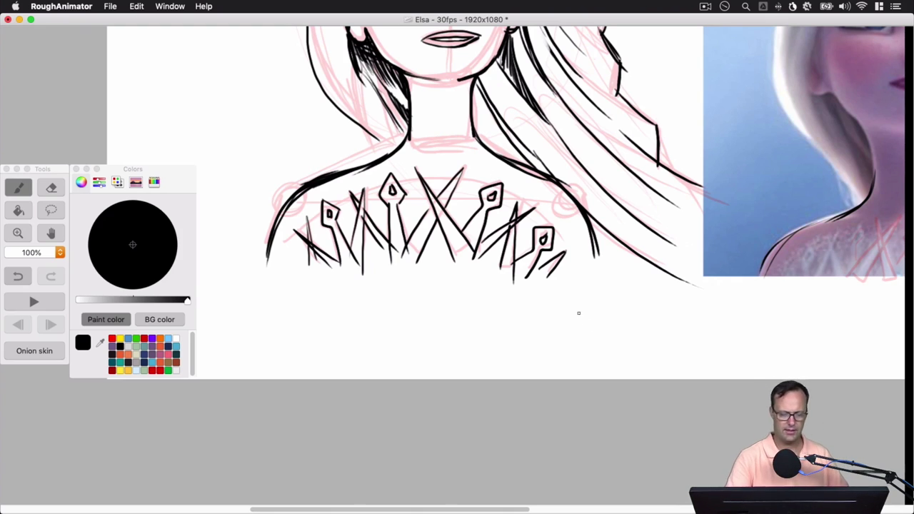
Thicken the hairline along the left side of the face, from the parting down to the ear, with repeated strokes
key("super+minus")
key("super+minus")
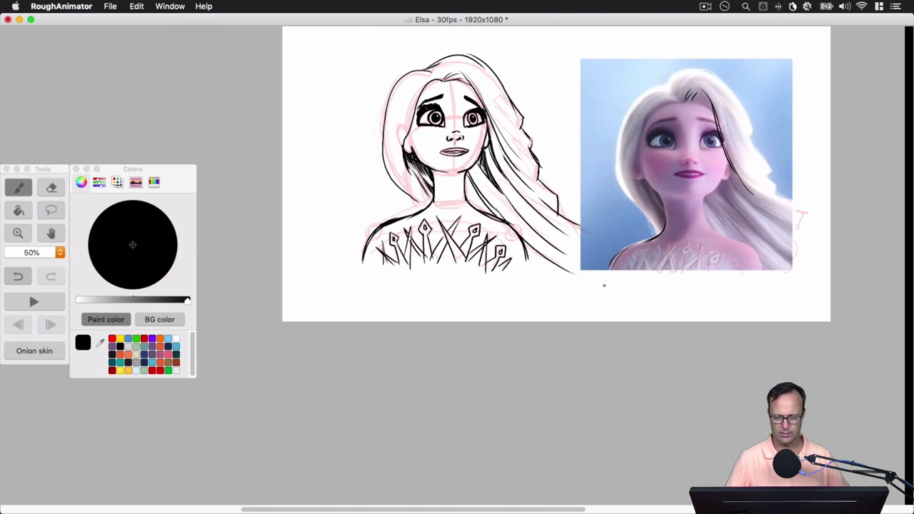
left_click_drag(604, 286, 552, 350)
key("super+equal")
left_click_drag(354, 62, 306, 122)
left_click_drag(320, 79, 289, 166)
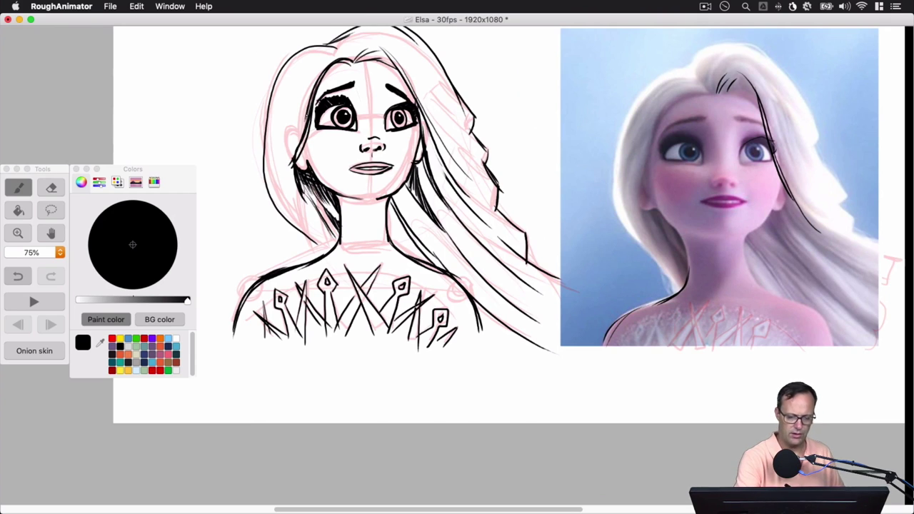
left_click_drag(302, 135, 291, 163)
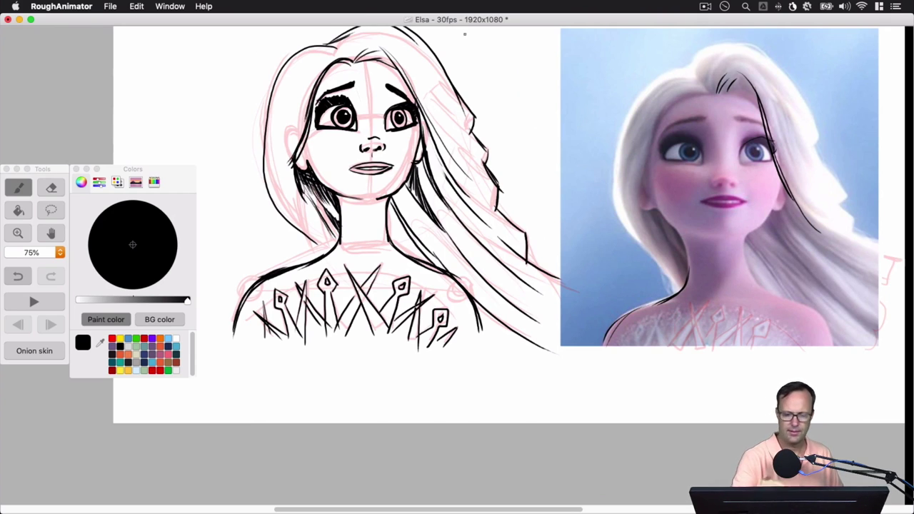
Reinforce the hairline from the parting down the right side of the face and add strand lines in the hair beside it
mouse_move(355, 62)
left_mouse_down()
mouse_move(387, 50)
mouse_move(376, 56)
left_mouse_up()
mouse_move(373, 59)
left_mouse_down()
mouse_move(390, 56)
mouse_move(431, 147)
left_mouse_up()
left_click_drag(401, 62, 436, 160)
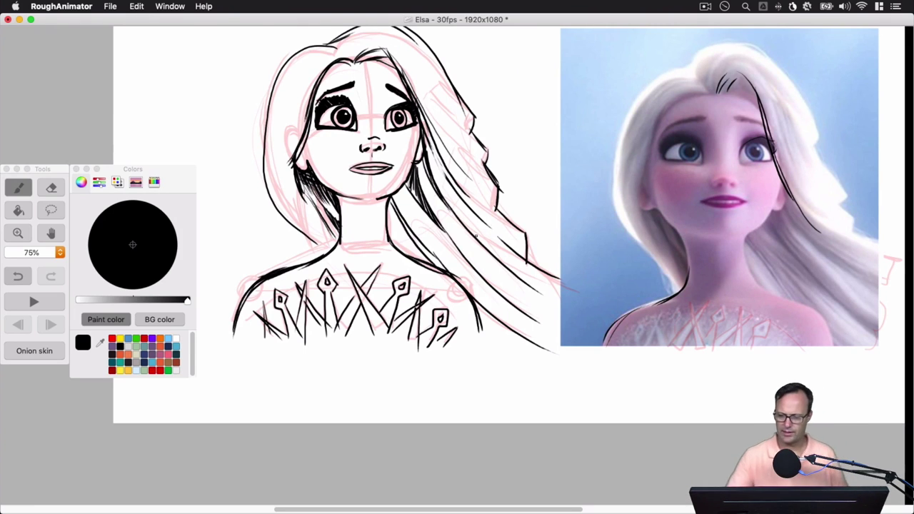
left_click_drag(421, 83, 451, 127)
mouse_move(435, 88)
left_mouse_down()
mouse_move(460, 135)
mouse_move(467, 132)
left_mouse_up()
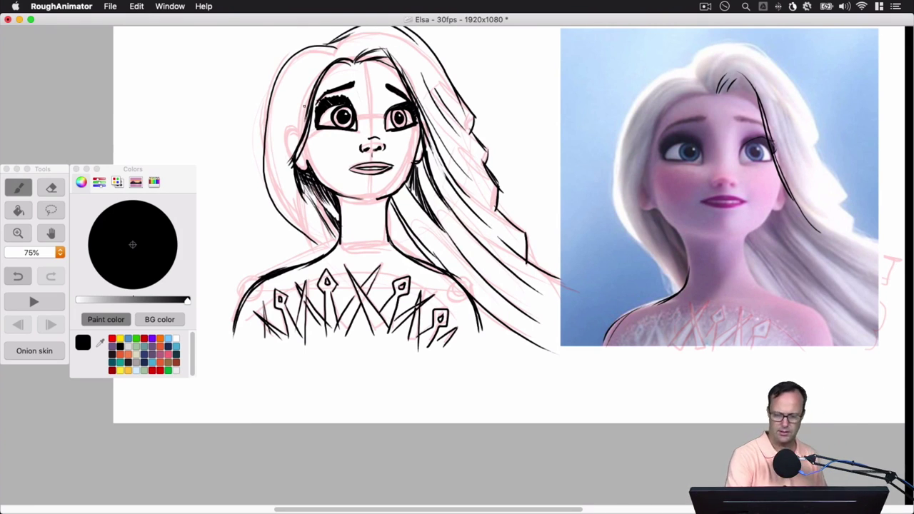
Ink strand lines inside the left section of hair, redoing the first one, and extend its outer contour to the shoulder
left_click_drag(298, 79, 284, 158)
key("super+z")
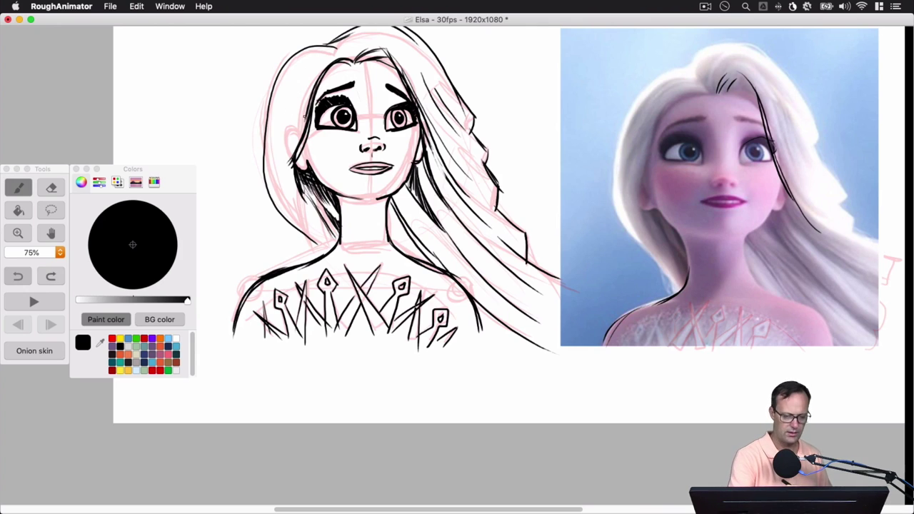
left_click_drag(297, 80, 280, 146)
left_click_drag(297, 116, 287, 152)
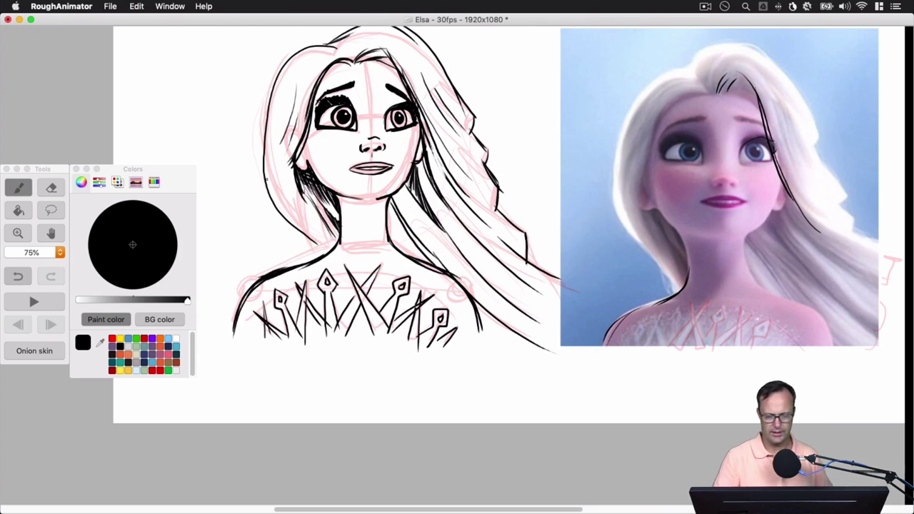
left_click_drag(310, 238, 324, 252)
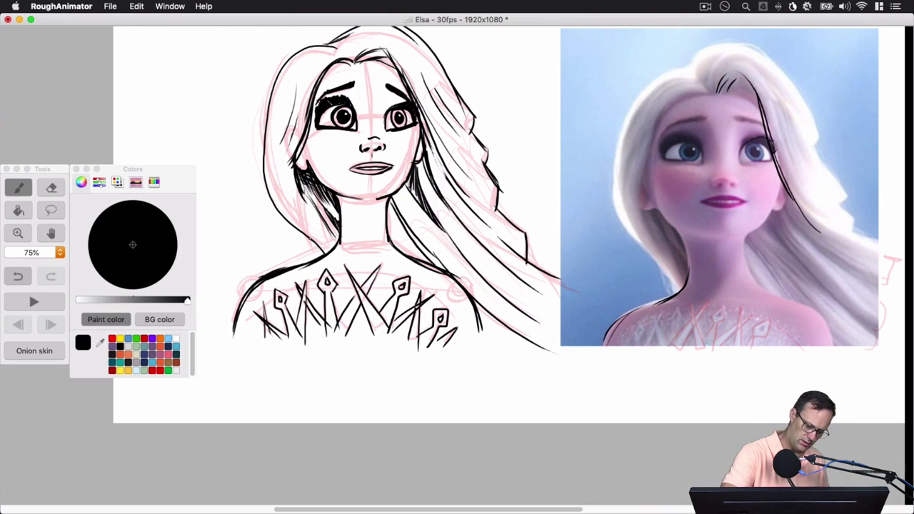
Ink jagged ends on the flowing hair at the far right, joining its upper and lower contours into a closed outline
left_click(51, 188)
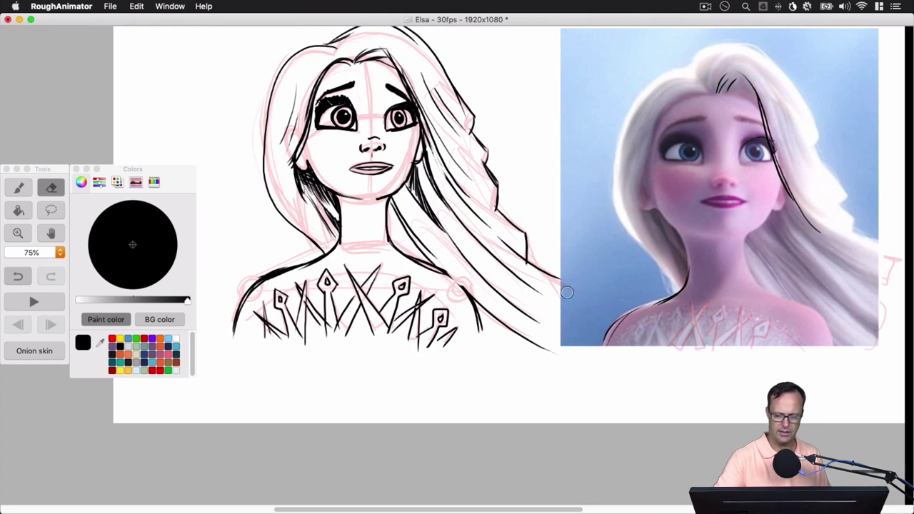
key("space")
mouse_move(514, 153)
left_mouse_down()
mouse_move(538, 189)
mouse_move(580, 183)
left_mouse_up()
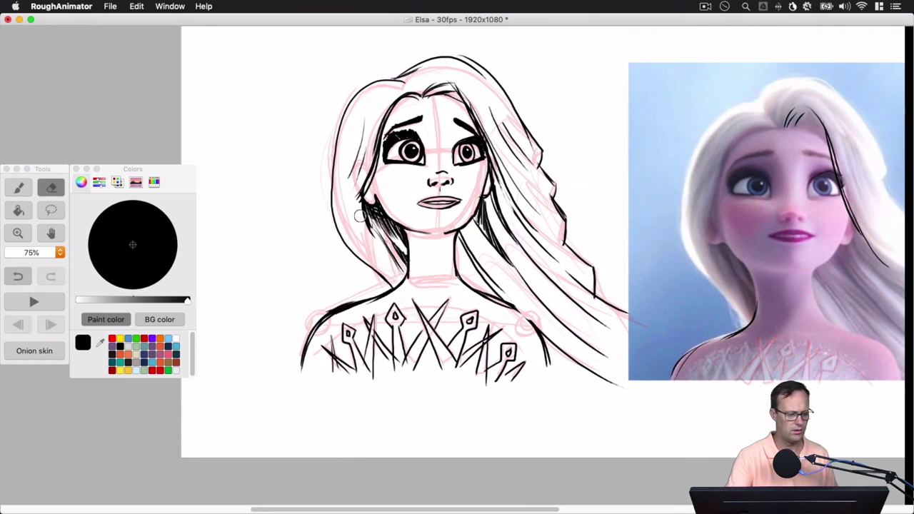
left_click(26, 190)
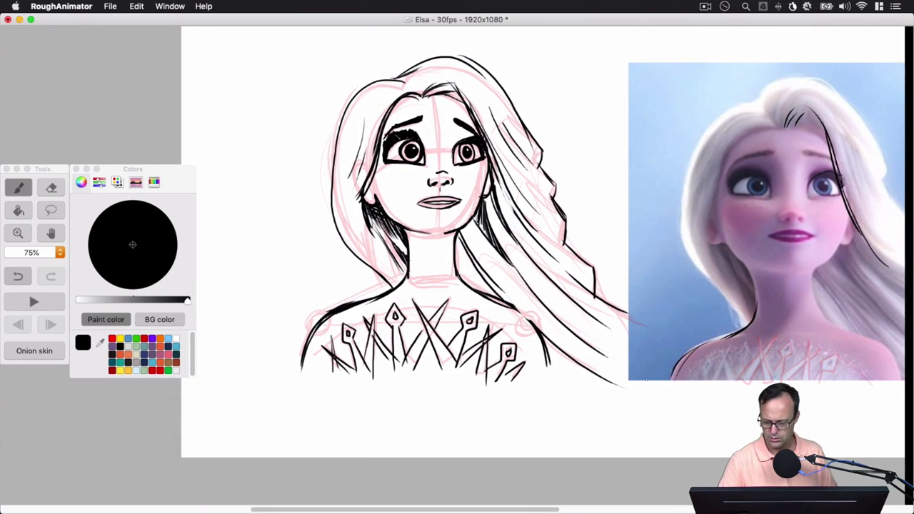
mouse_move(634, 320)
left_mouse_down()
mouse_move(665, 332)
mouse_move(644, 350)
mouse_move(646, 381)
mouse_move(621, 388)
left_mouse_up()
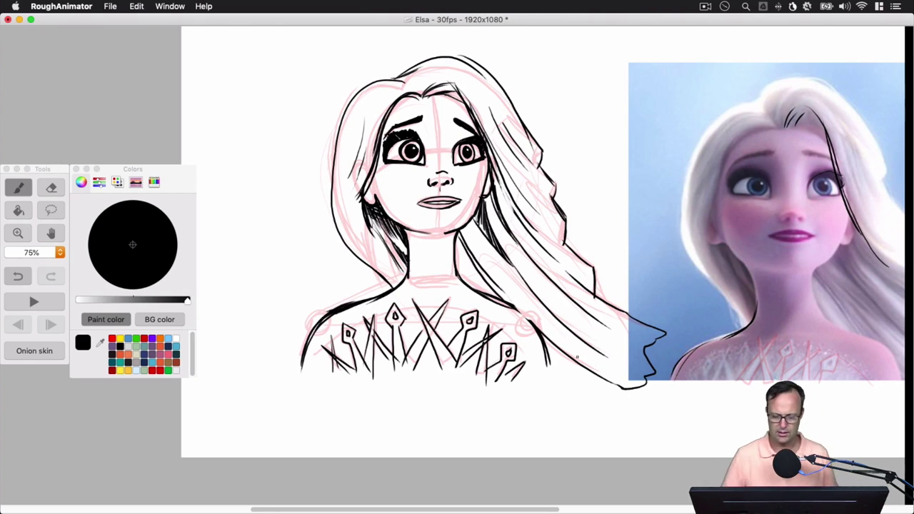
Erase the excess thickness along the left and right shoulder lines down to the upper arms
key("e")
mouse_move(326, 323)
left_mouse_down()
mouse_move(355, 309)
mouse_move(321, 311)
mouse_move(355, 297)
mouse_move(308, 328)
left_mouse_up()
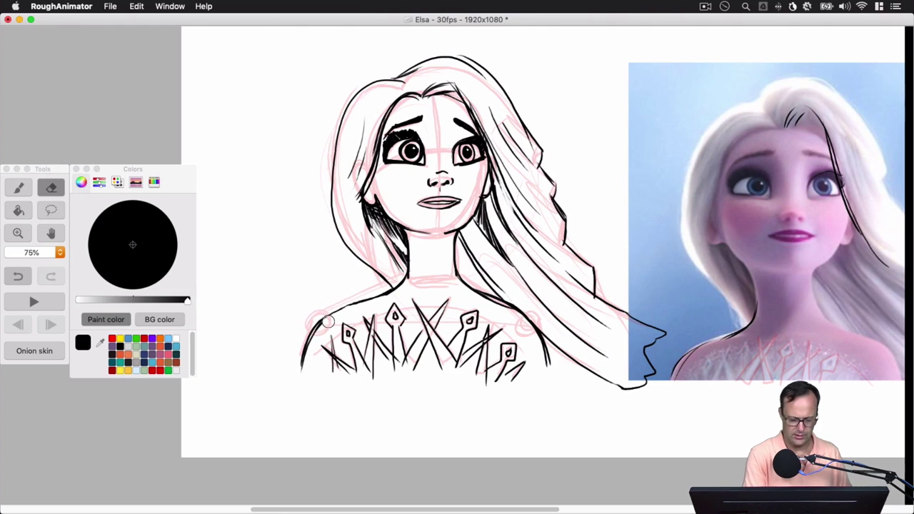
left_click_drag(308, 362, 324, 327)
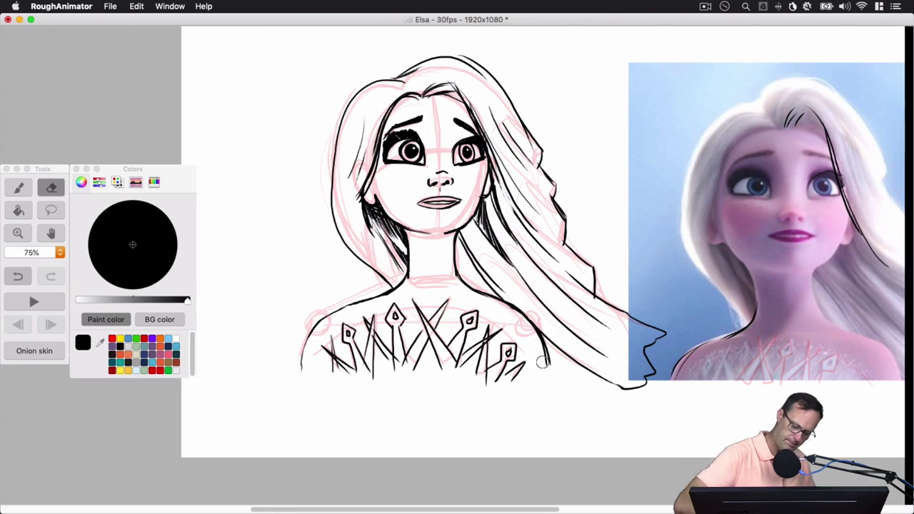
left_click_drag(530, 332, 544, 365)
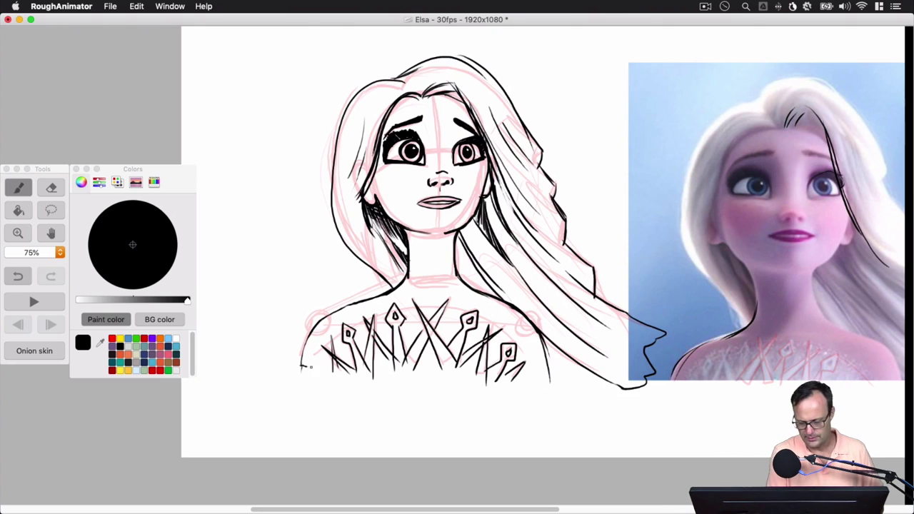
Ink a nearly horizontal line across the bottom of the bust from one upper arm to the other, closing the body outline
mouse_move(302, 367)
left_mouse_down()
mouse_move(548, 379)
mouse_move(556, 387)
left_mouse_up()
key("space")
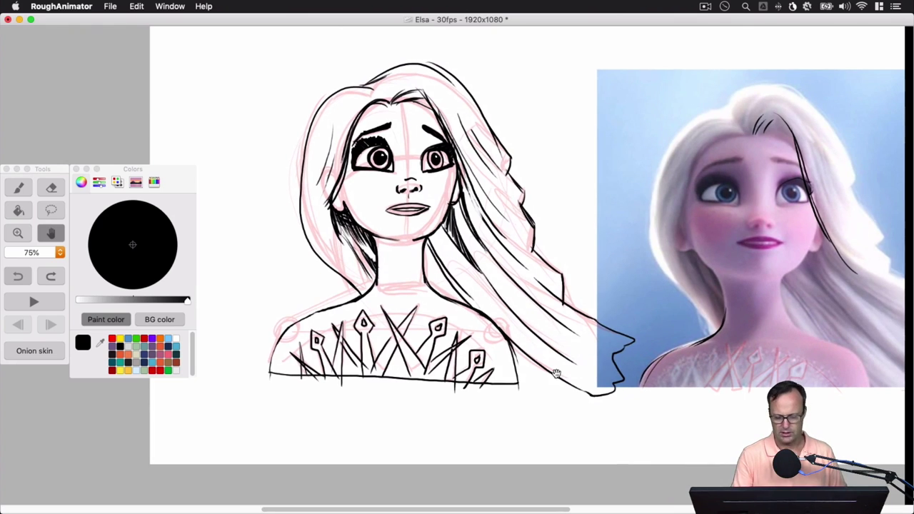
left_click_drag(277, 345, 271, 369)
Hide the pink sketch by lowering the Shapes layer's opacity to zero in the timeline, and close the timeline
left_click(171, 8)
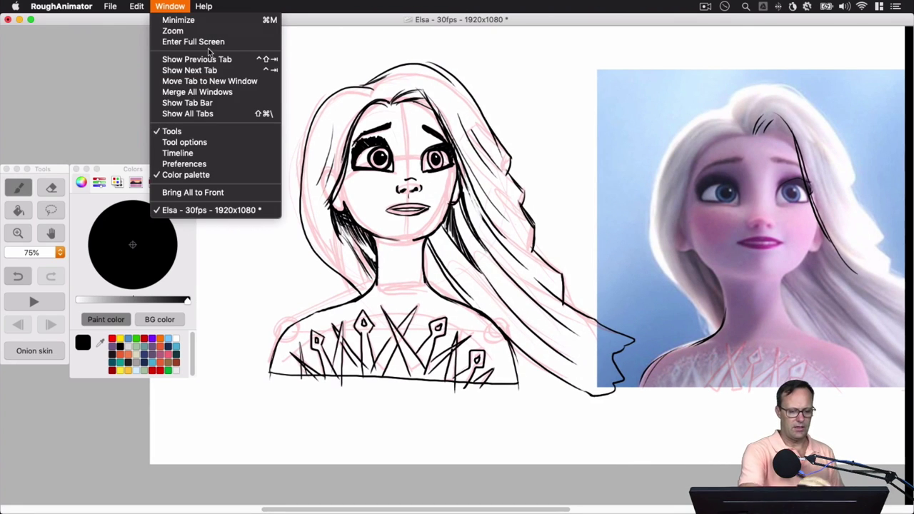
left_click(193, 155)
left_click_drag(19, 112, 4, 112)
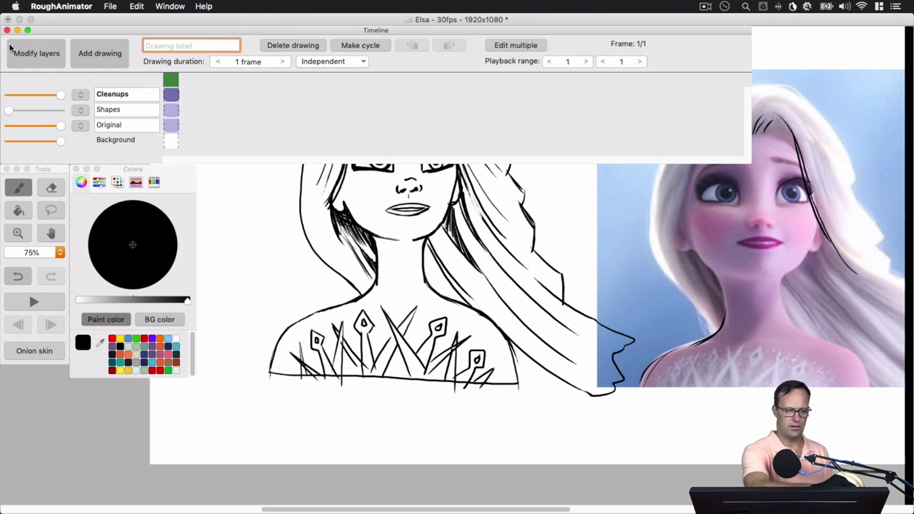
left_click(7, 31)
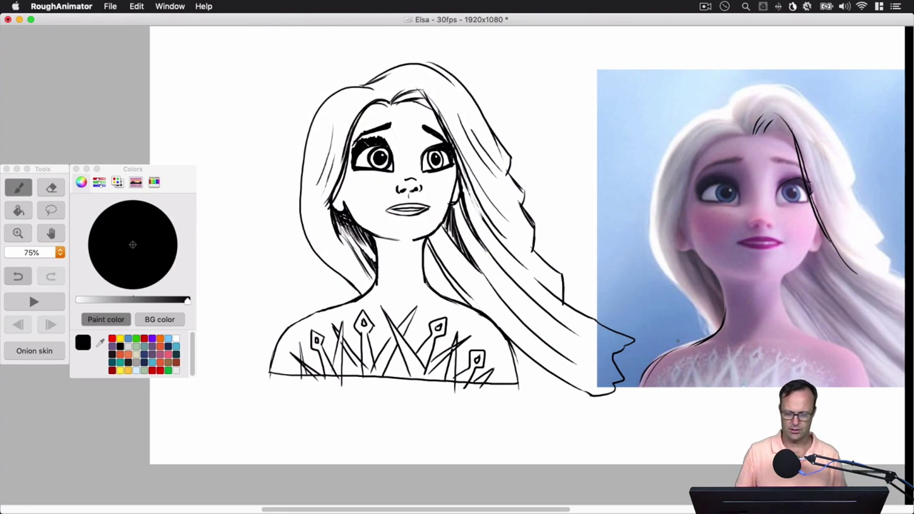
Clean up and redraw the left side of the nose, and ink a short line for the nose bridge
left_click(51, 187)
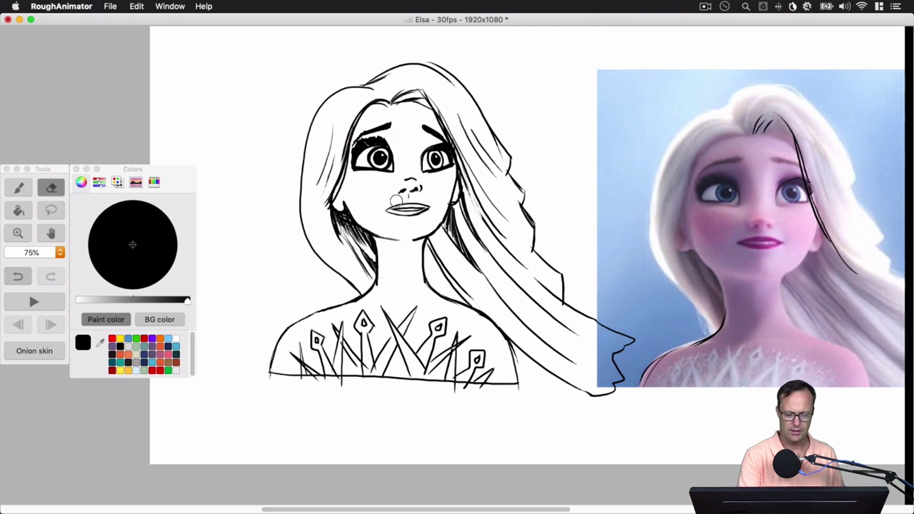
left_click_drag(397, 200, 398, 192)
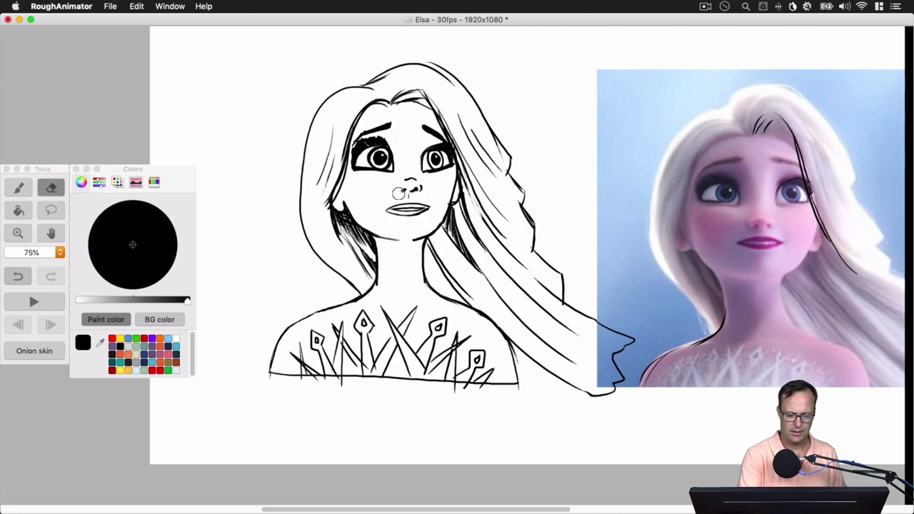
left_click(20, 187)
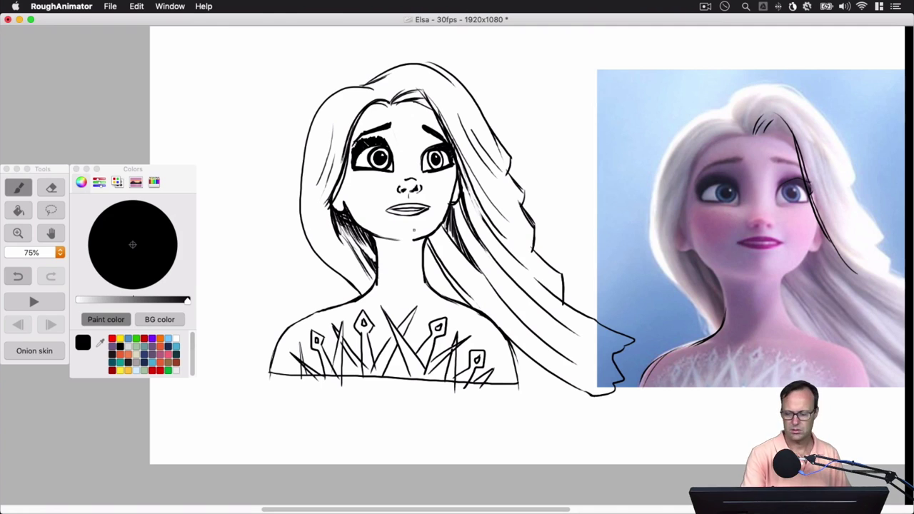
left_click_drag(410, 167, 412, 179)
Ink a dark accent at the left earlobe and thicken the outline at the crown of the hair
left_click(52, 187)
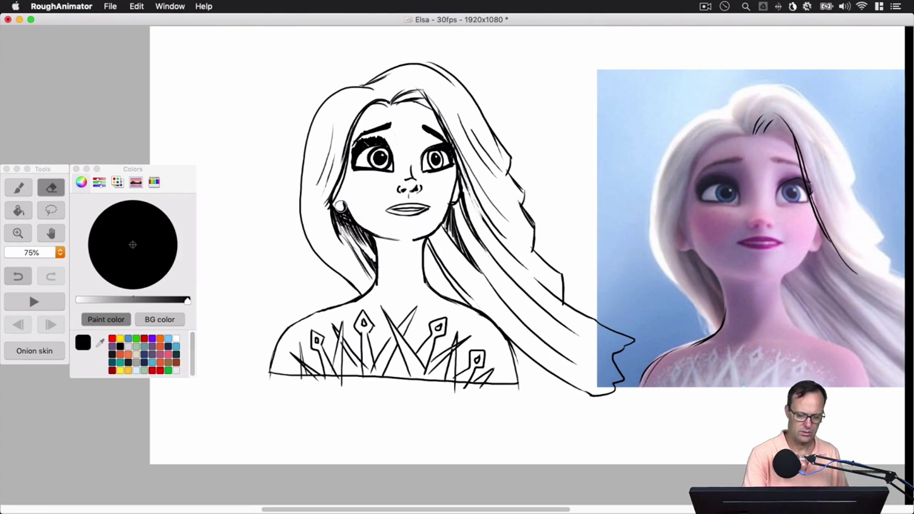
left_click(19, 188)
mouse_move(343, 202)
left_mouse_down()
mouse_move(371, 214)
mouse_move(349, 209)
left_mouse_up()
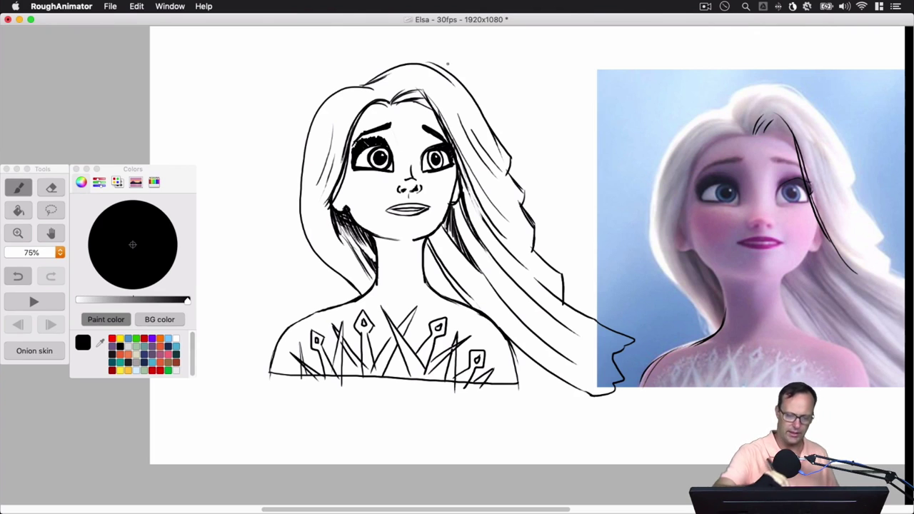
left_click_drag(424, 62, 455, 79)
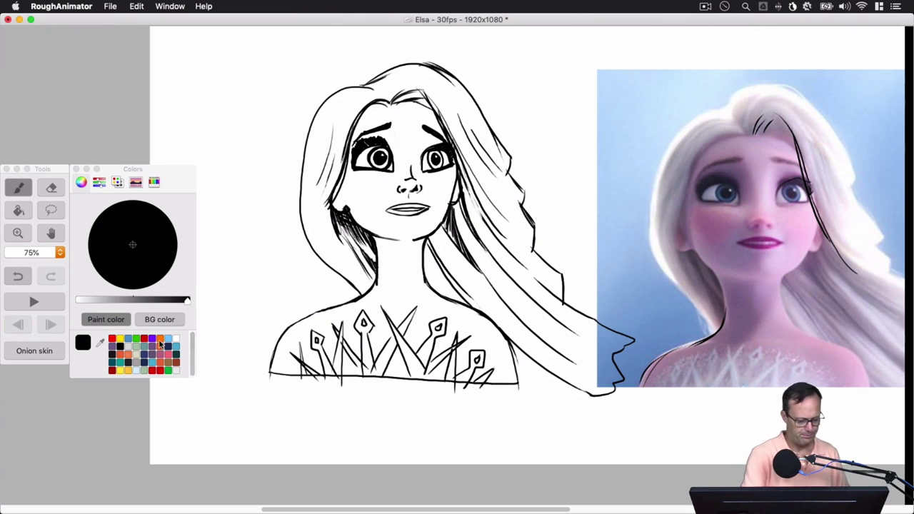
Fill the hair with pale beige, and fill the face, neck and chest with pink sampled from the reference neck
left_click(357, 104)
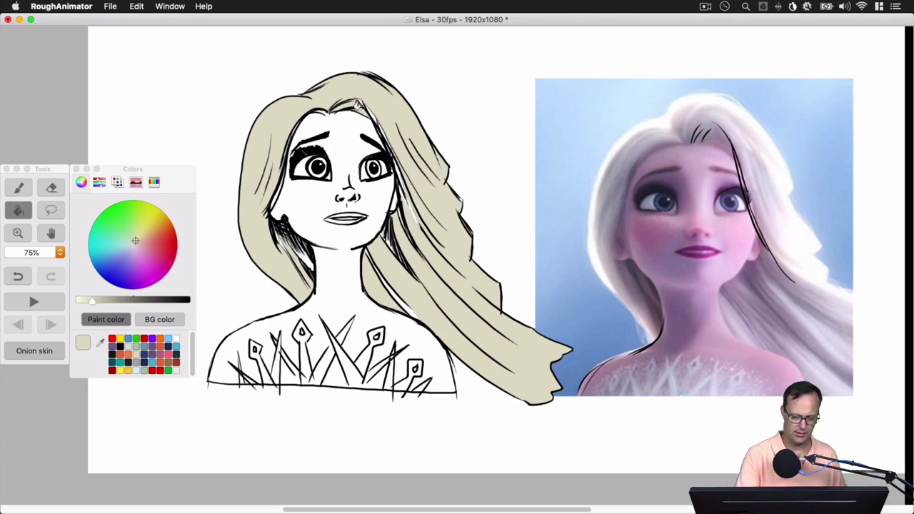
left_click(305, 261)
left_click(687, 275)
left_click(340, 265)
left_click(357, 372)
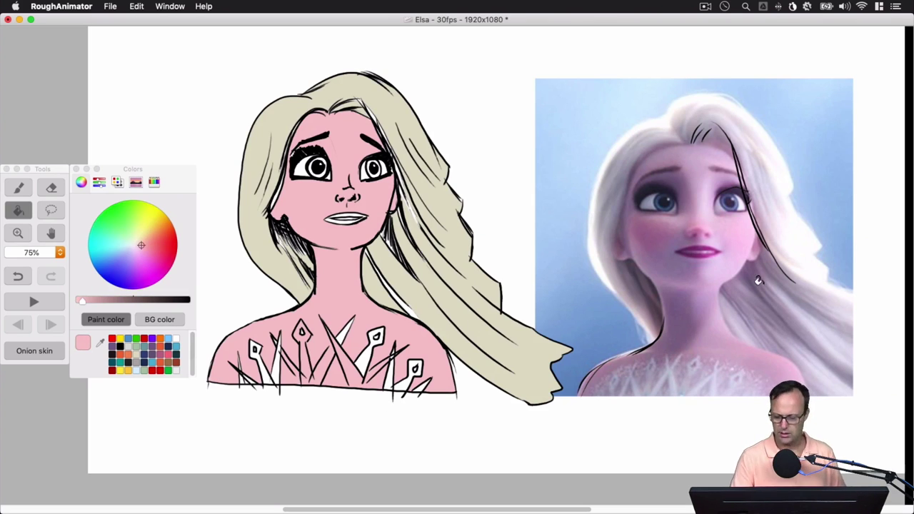
Sample the lip colour from the reference photo and fill the upper and lower lips with it
left_click(698, 252)
left_click(347, 216)
left_click(343, 220)
Dab small white sparkle dots with the 22px brush around the upper and right-hand spikes of the dress pattern
left_click(175, 355)
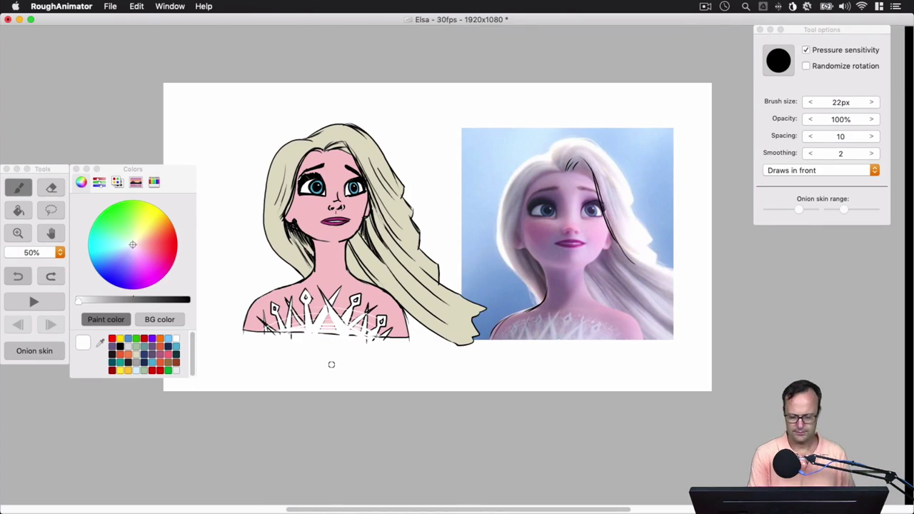
left_click(329, 294)
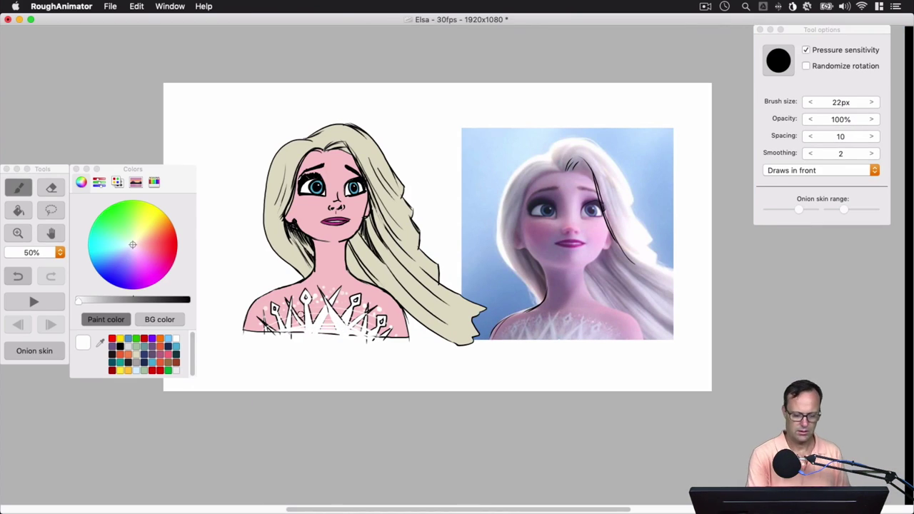
left_click(345, 301)
left_click(358, 319)
left_click(362, 311)
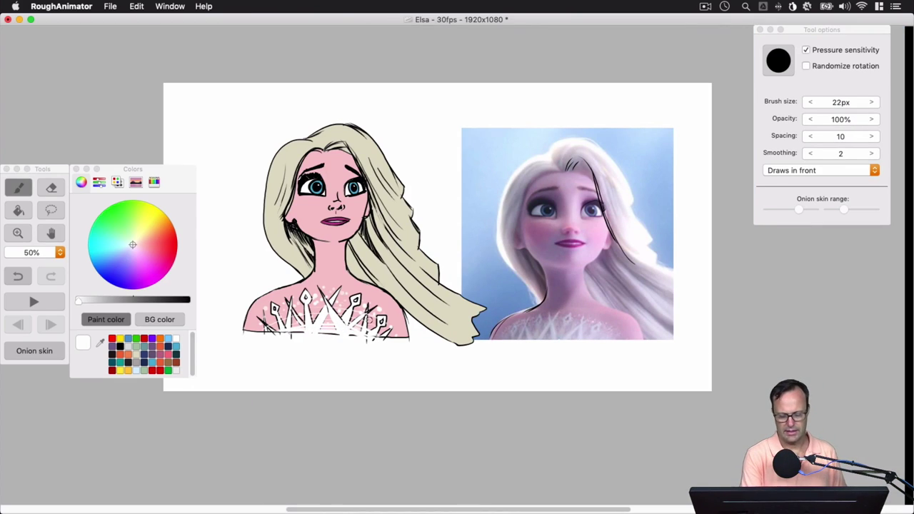
left_click(372, 325)
left_click(387, 321)
left_click(395, 330)
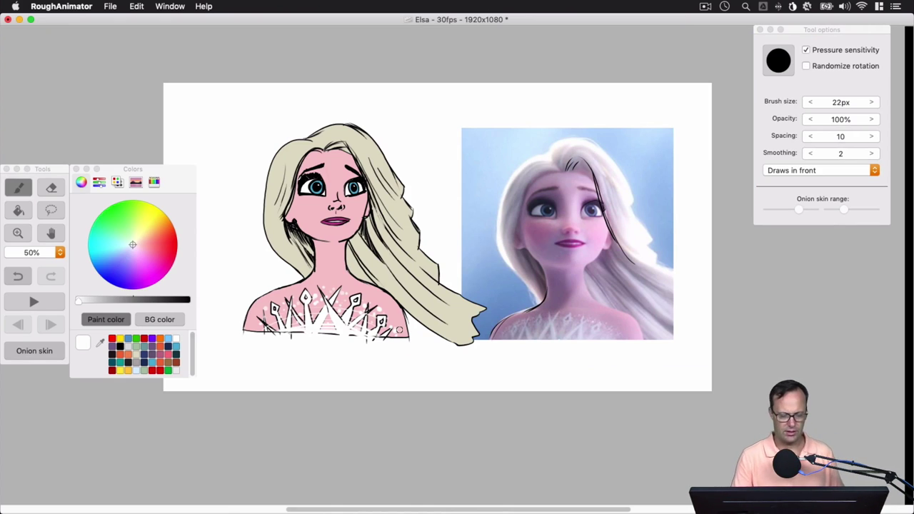
Close the floating Tools, Colors and Tool options windows to clear the canvas area
left_click(5, 169)
left_click(76, 168)
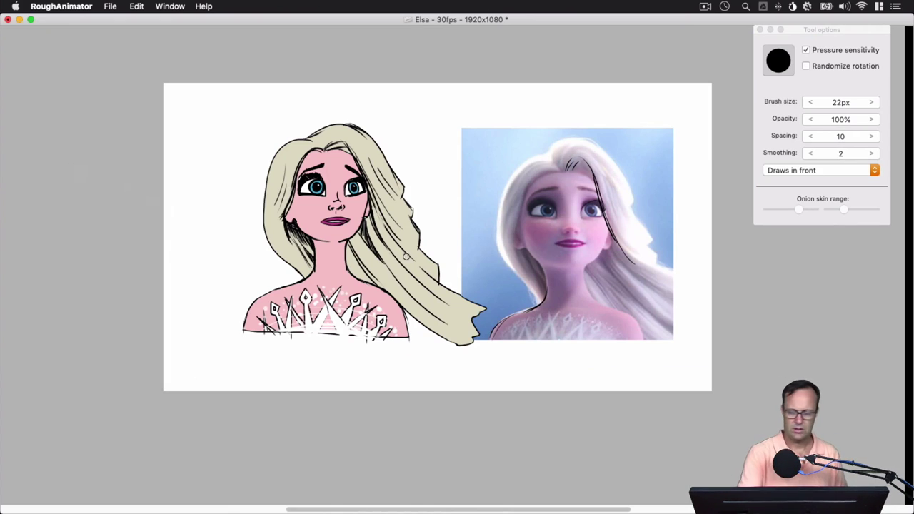
left_click(760, 29)
Remove the stray black lines over the hair and left shoulder of the reference picture
key("super+=")
key("space")
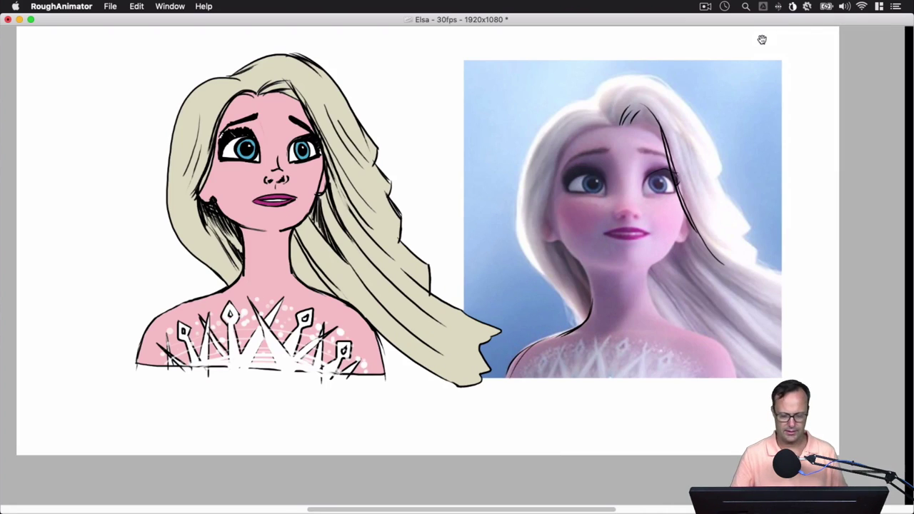
mouse_move(569, 242)
left_mouse_down()
mouse_move(562, 305)
mouse_move(567, 238)
left_mouse_up()
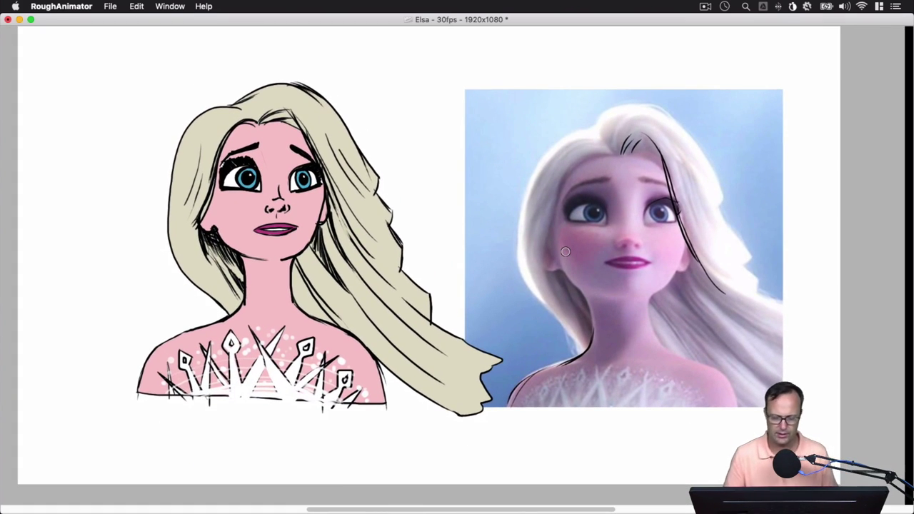
key("super+z")
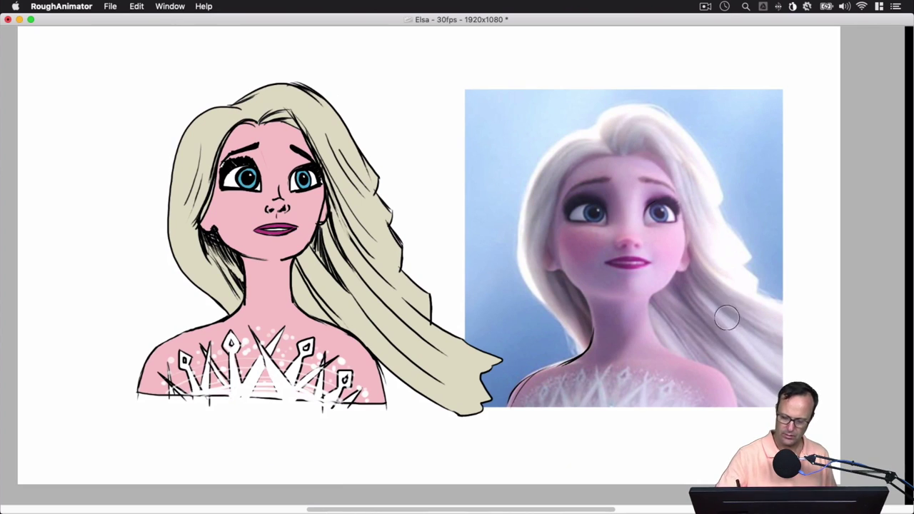
key("super+z")
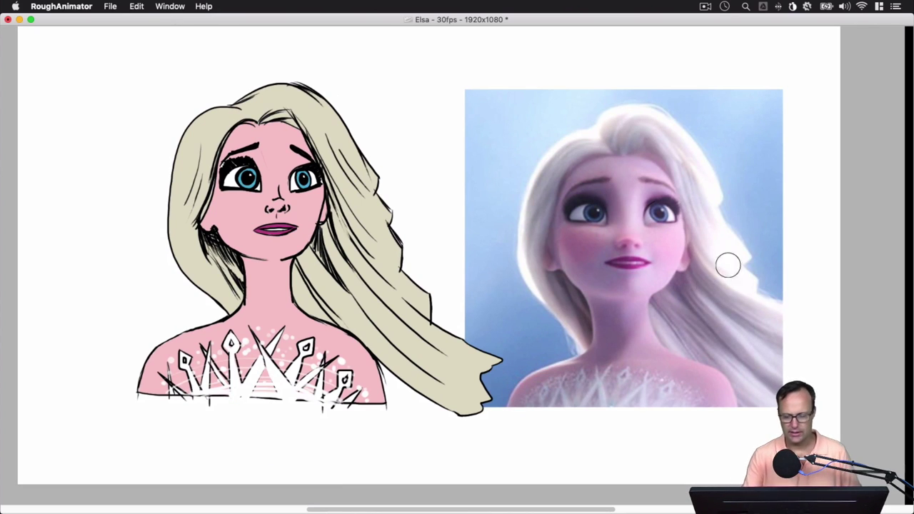